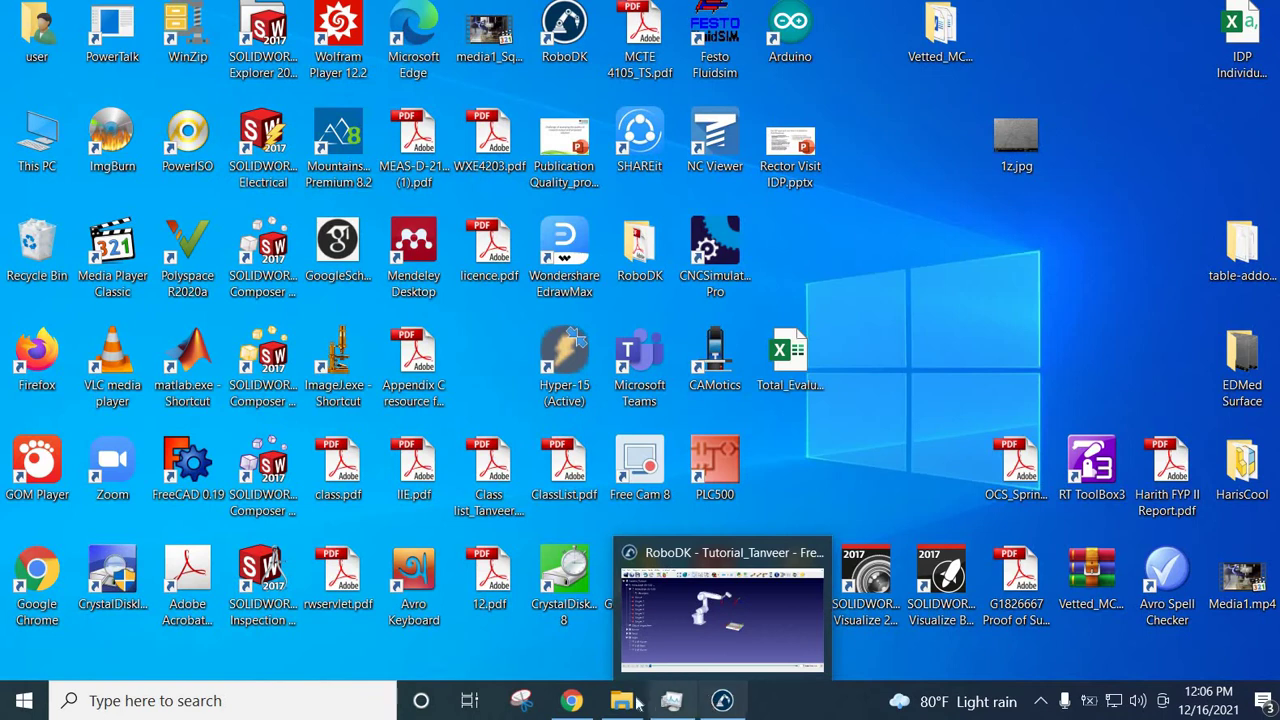
Switch to Chrome, open the RoboDK download form from the website's home page and review its fields
click(571, 700)
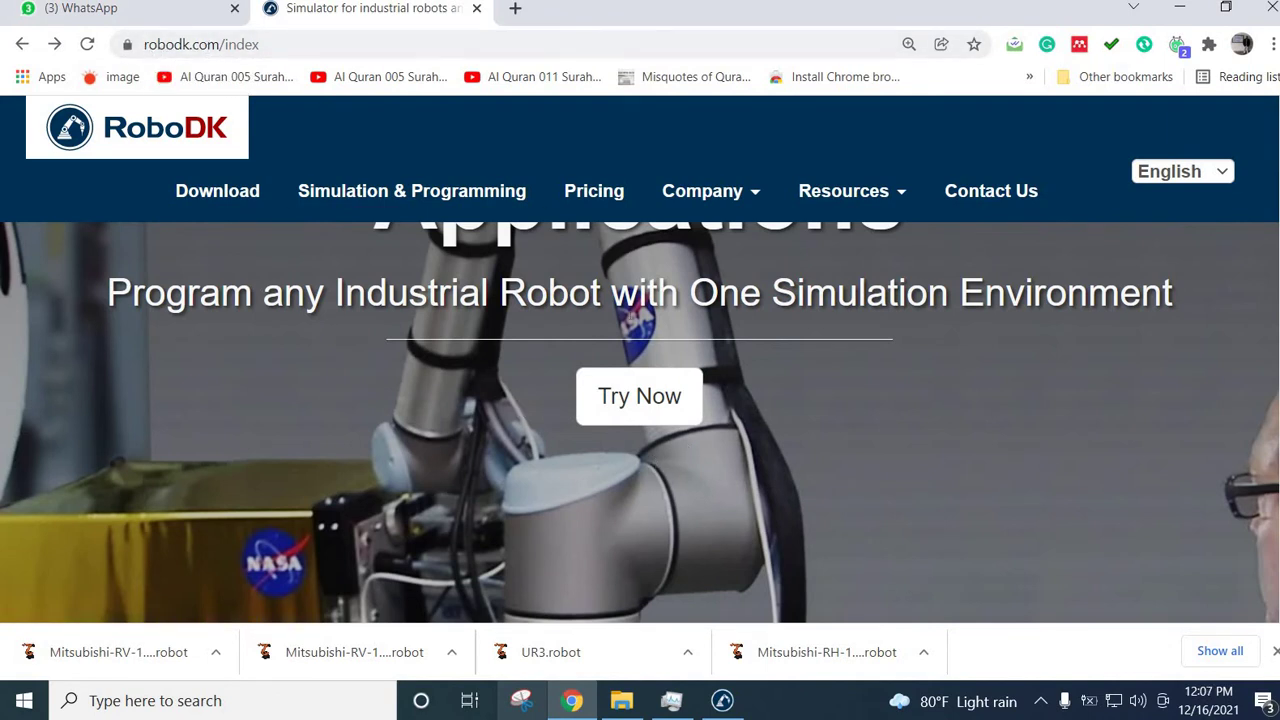
click(662, 414)
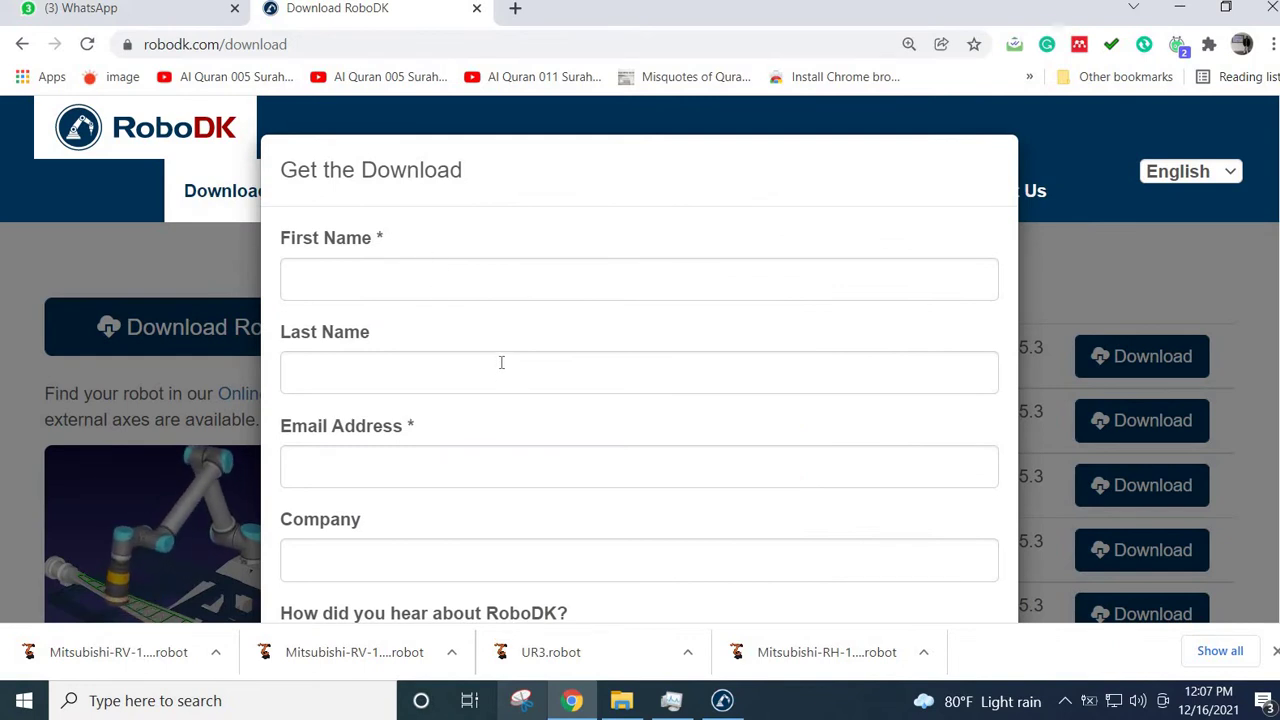
scroll(501, 362, down, 3)
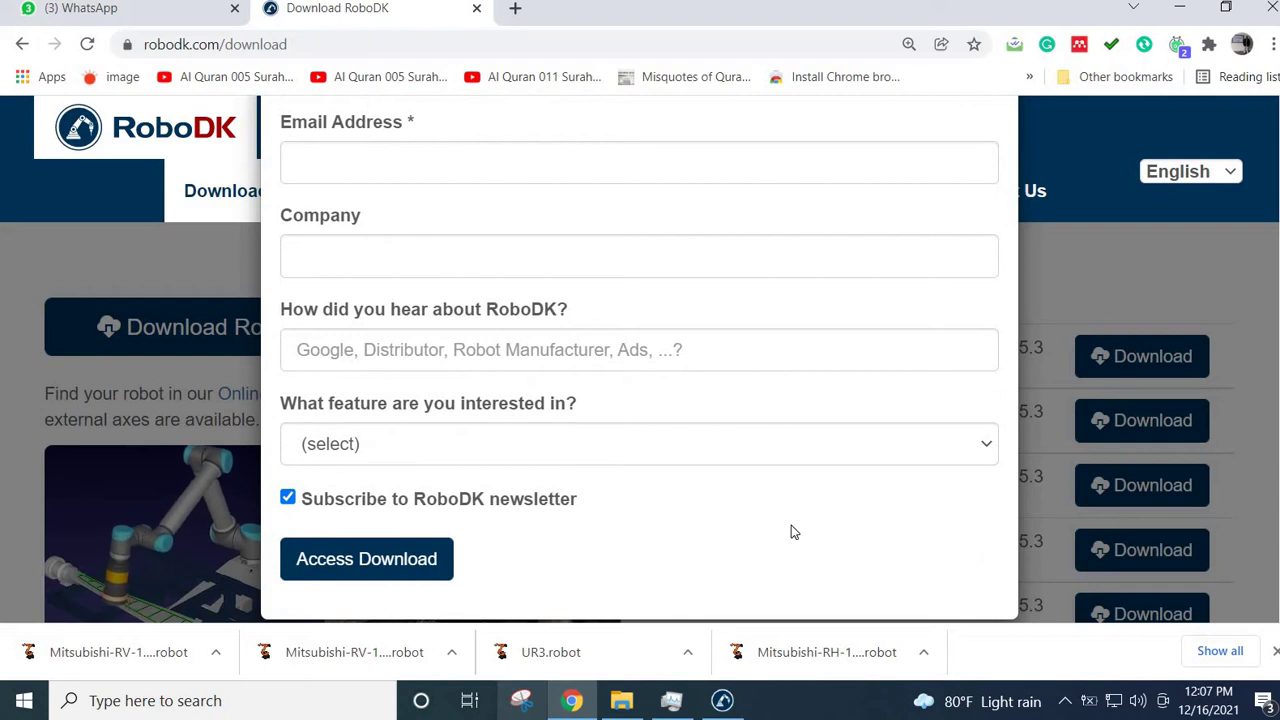
scroll(791, 528, up, 3)
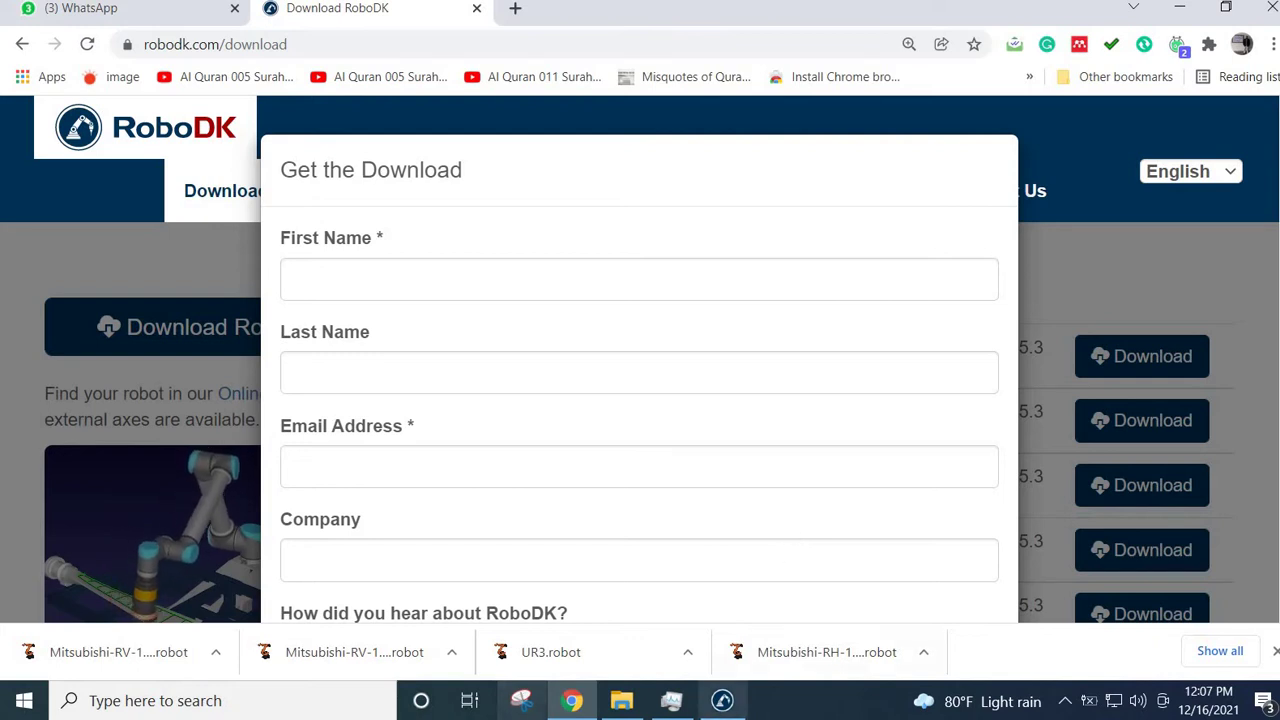
Switch to RoboDK and run the Main program to simulate the painting sequence
mouse_move(715, 707)
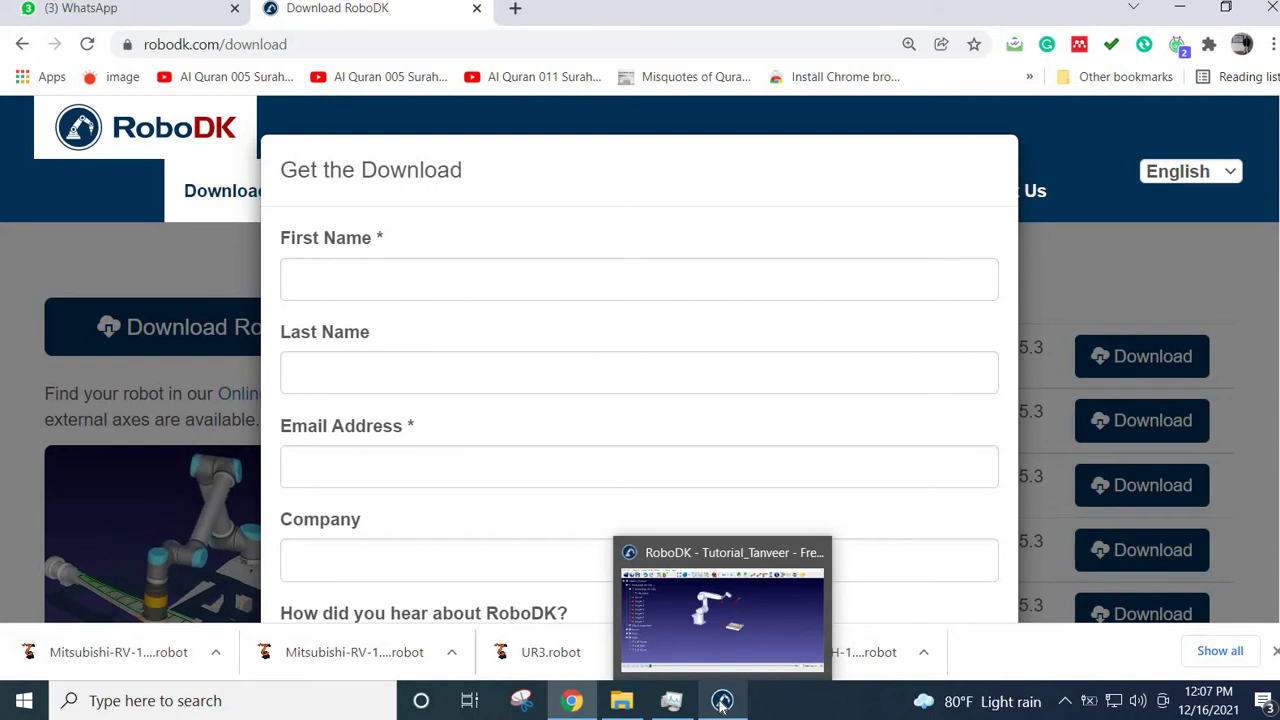
click(722, 703)
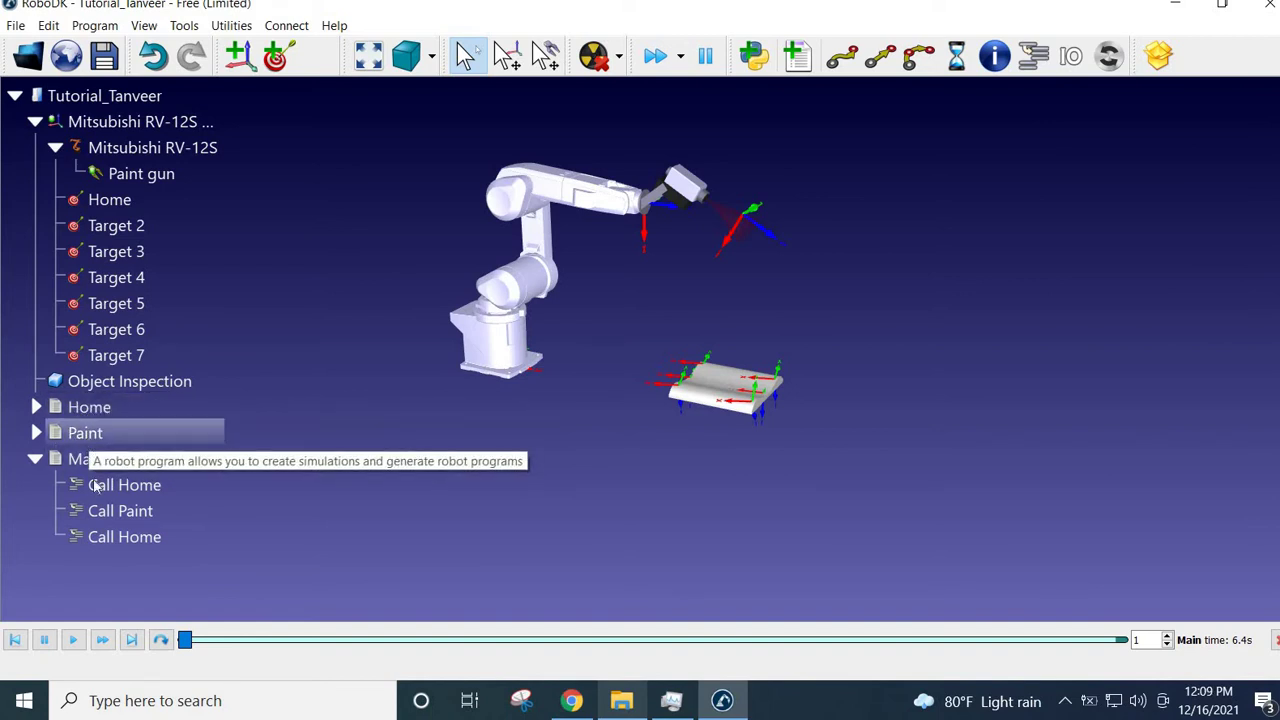
click(80, 510)
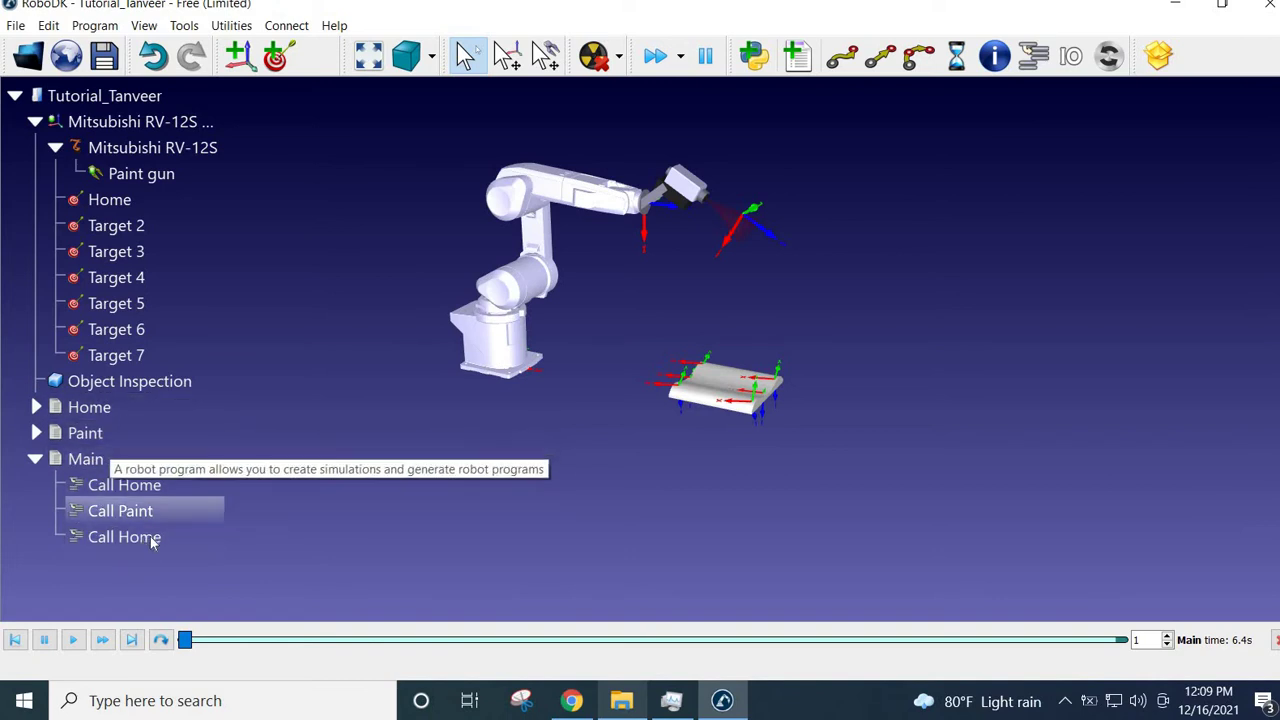
double_click(86, 459)
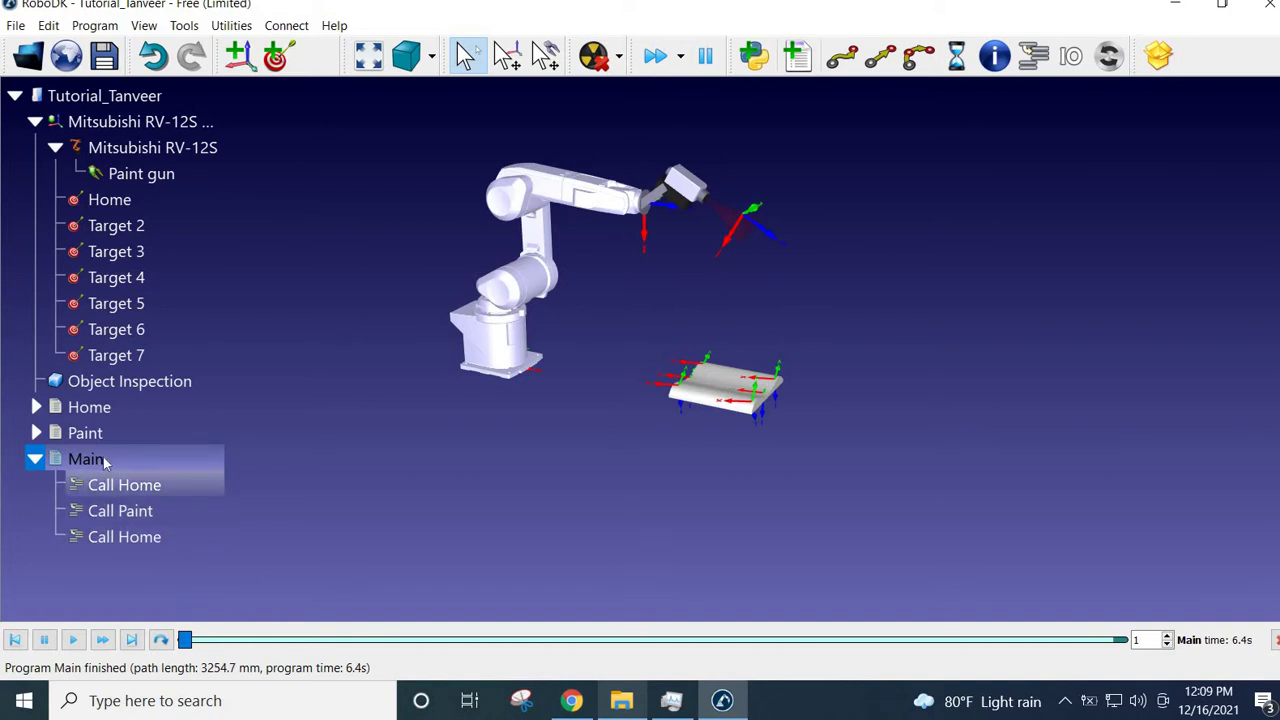
Display the paths of the Home and Paint programs and run the Main program again
right_click(100, 412)
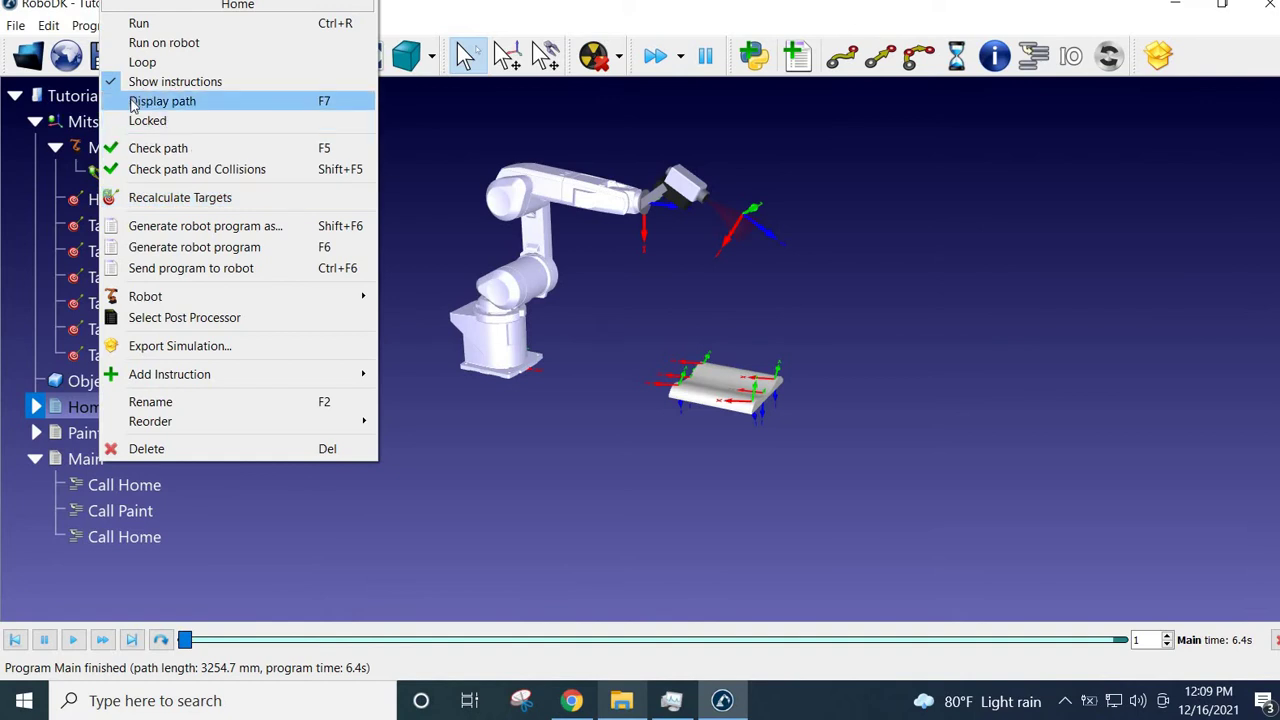
click(133, 103)
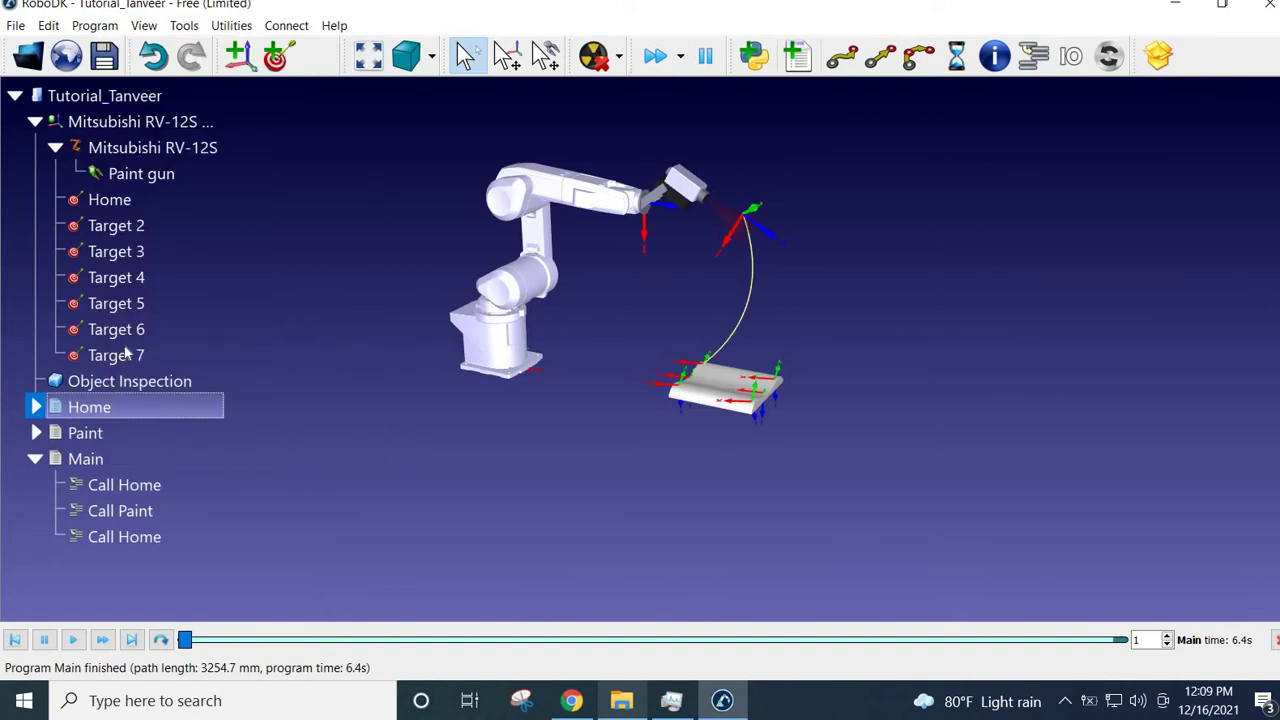
right_click(88, 432)
click(157, 101)
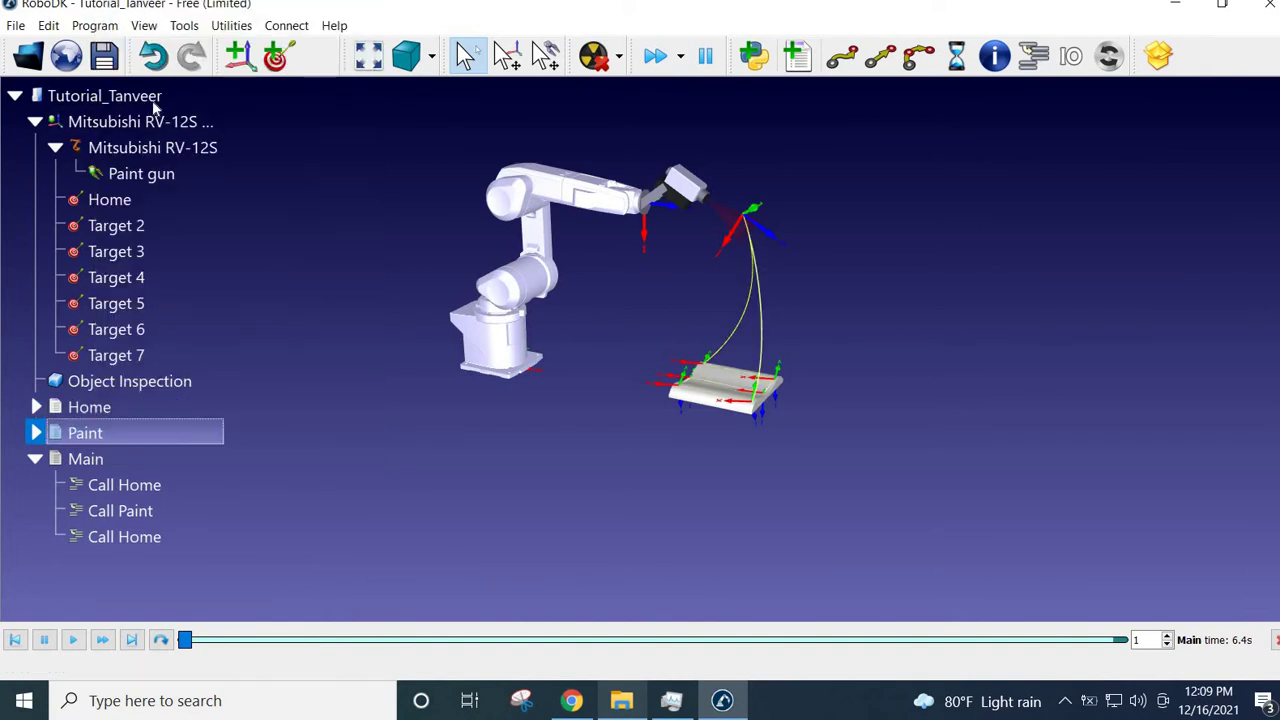
double_click(90, 462)
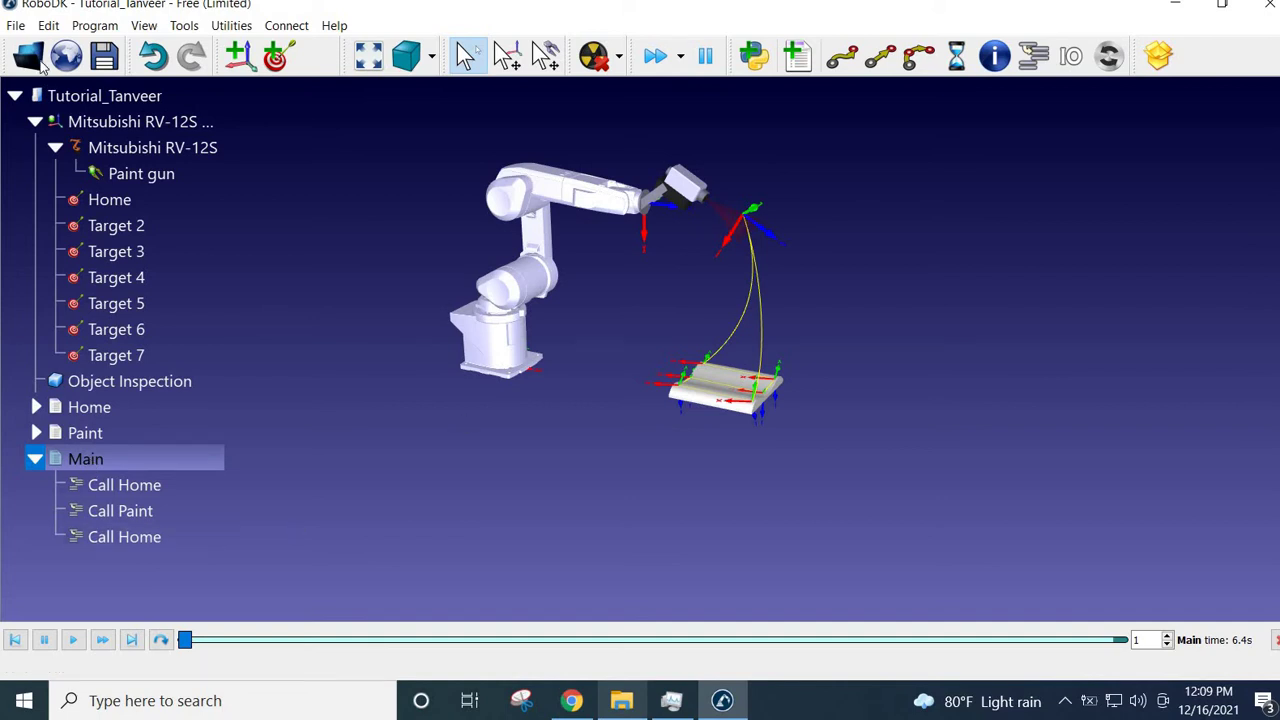
Close RoboDK, saving the open station under its existing file name in the Desktop's RoboDK folder
click(1268, 10)
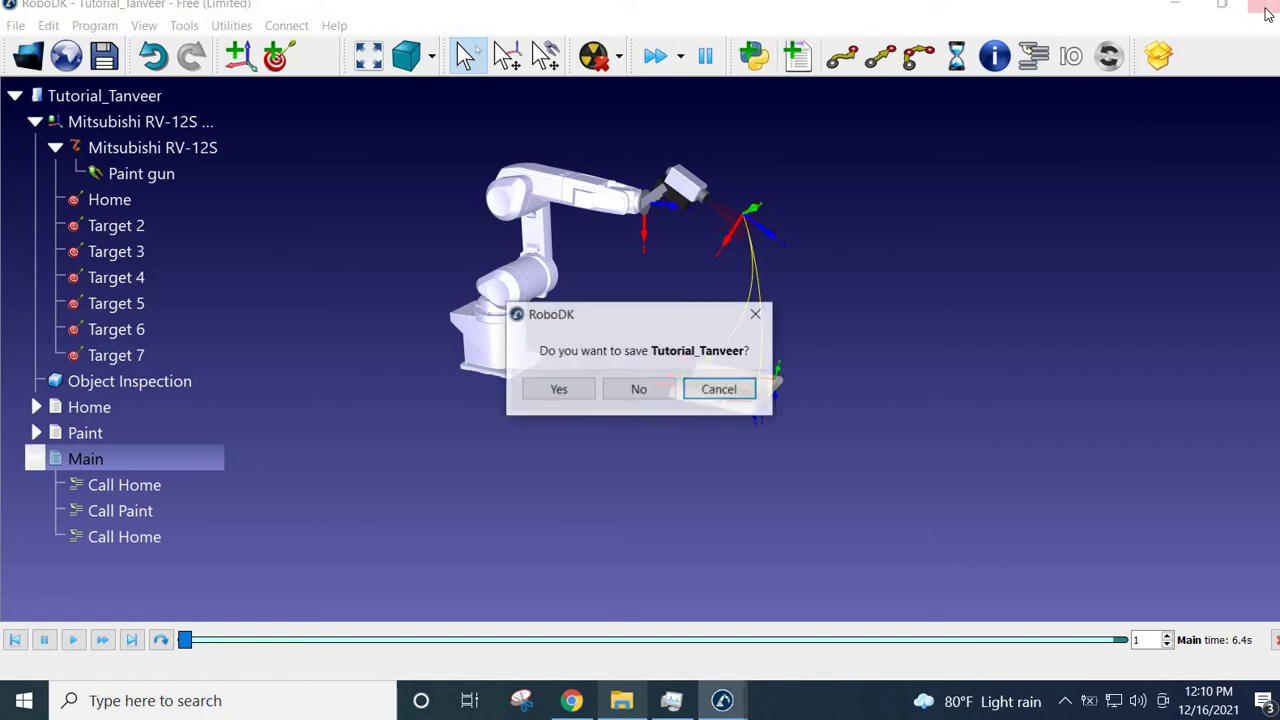
click(558, 389)
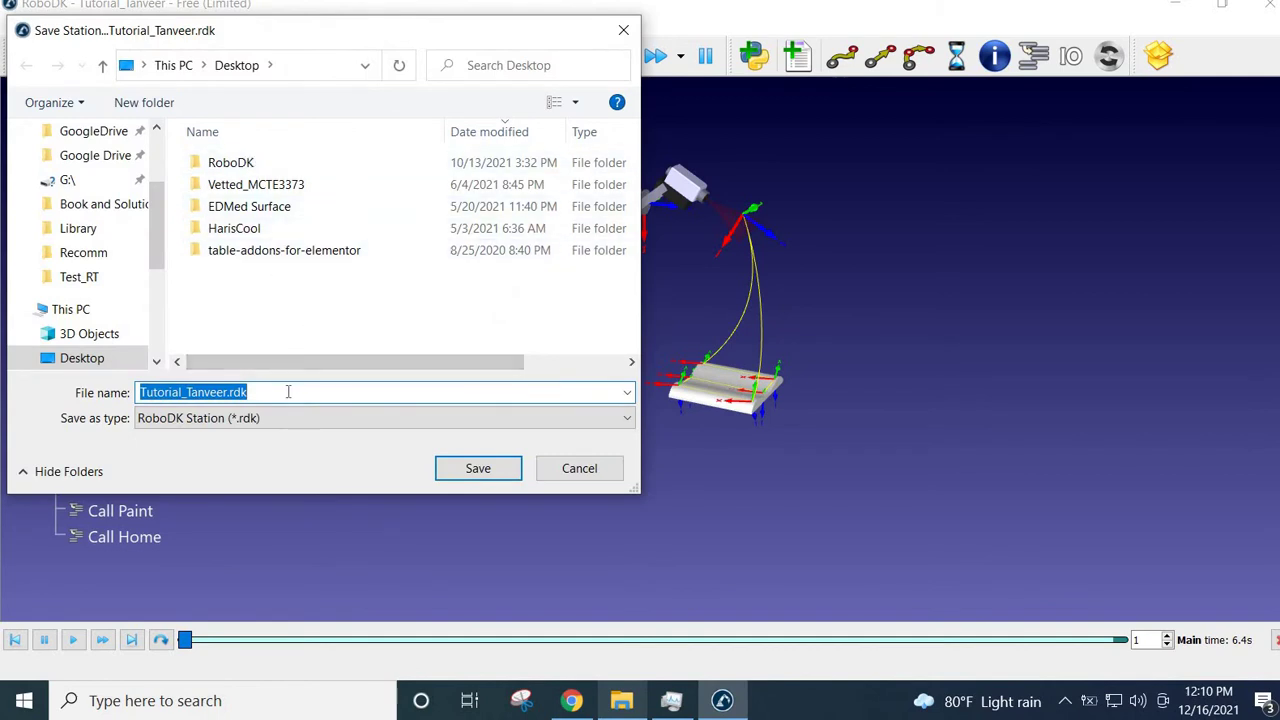
double_click(262, 168)
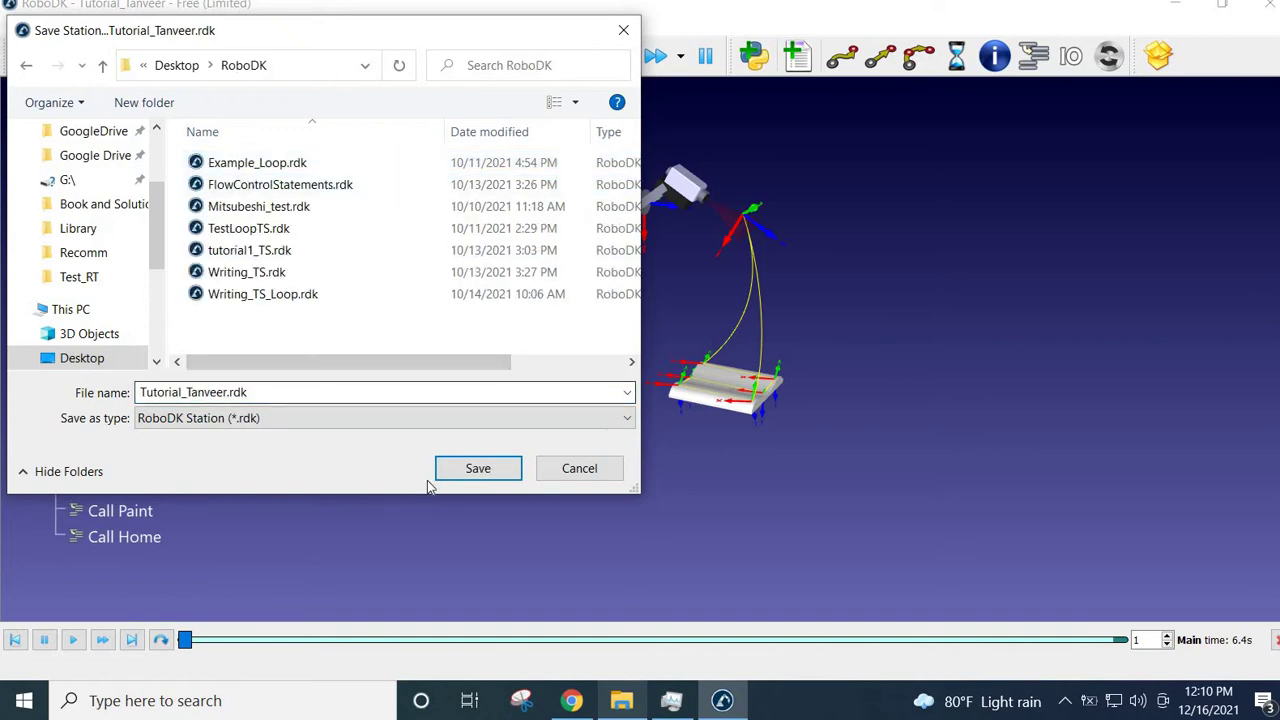
click(476, 469)
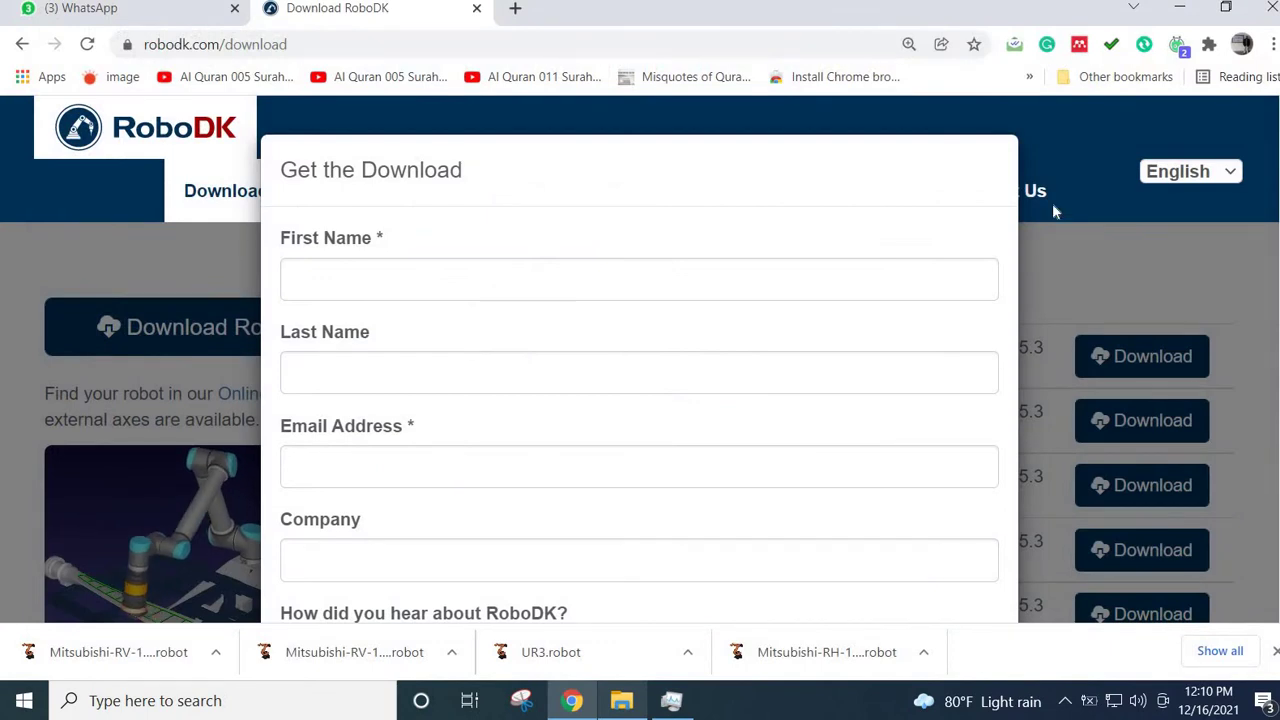
Search Windows for RoboDK, launch it with a new station and maximize its window
click(231, 705)
text(robo)
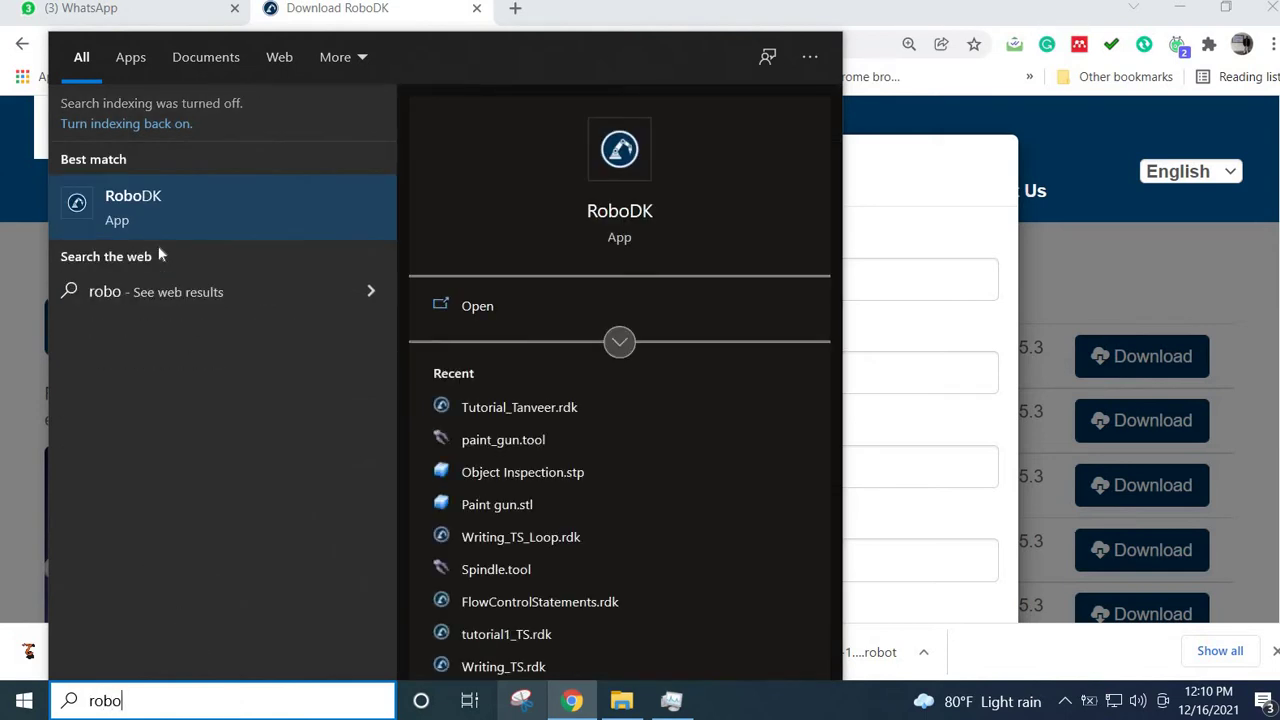
click(160, 223)
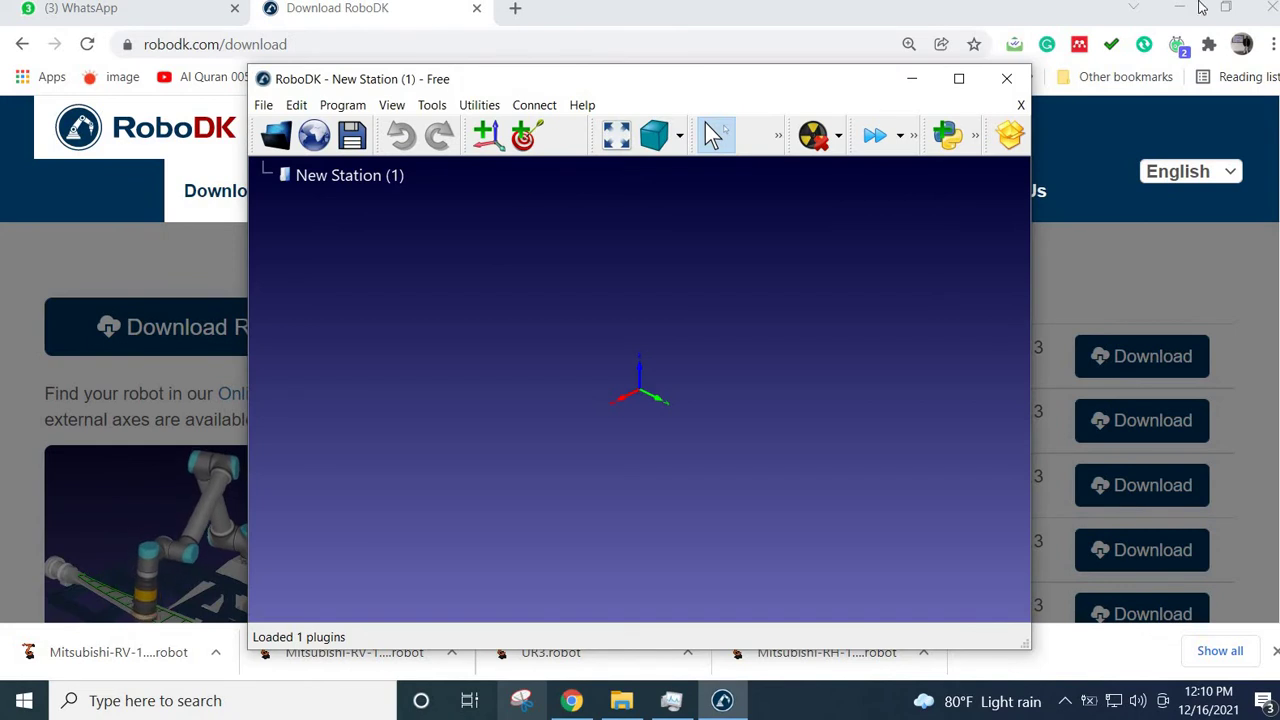
click(960, 79)
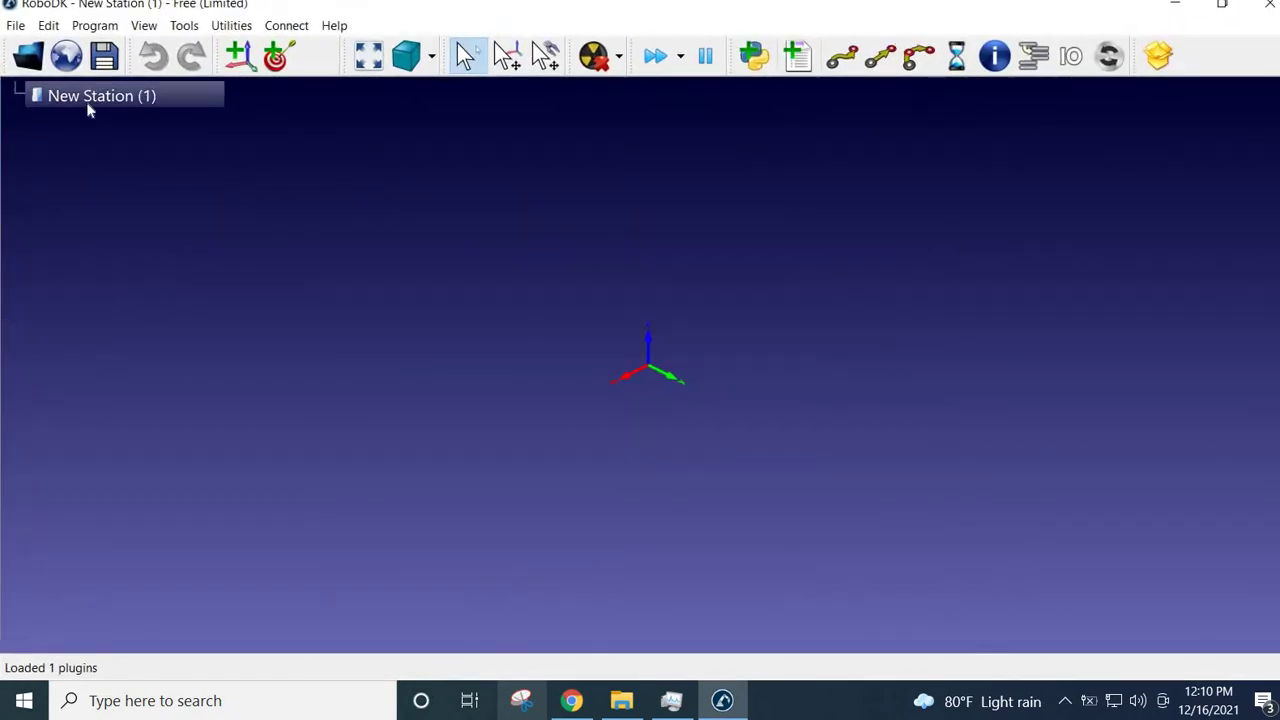
Rename the new station as Tutorial_2_paint
click(88, 100)
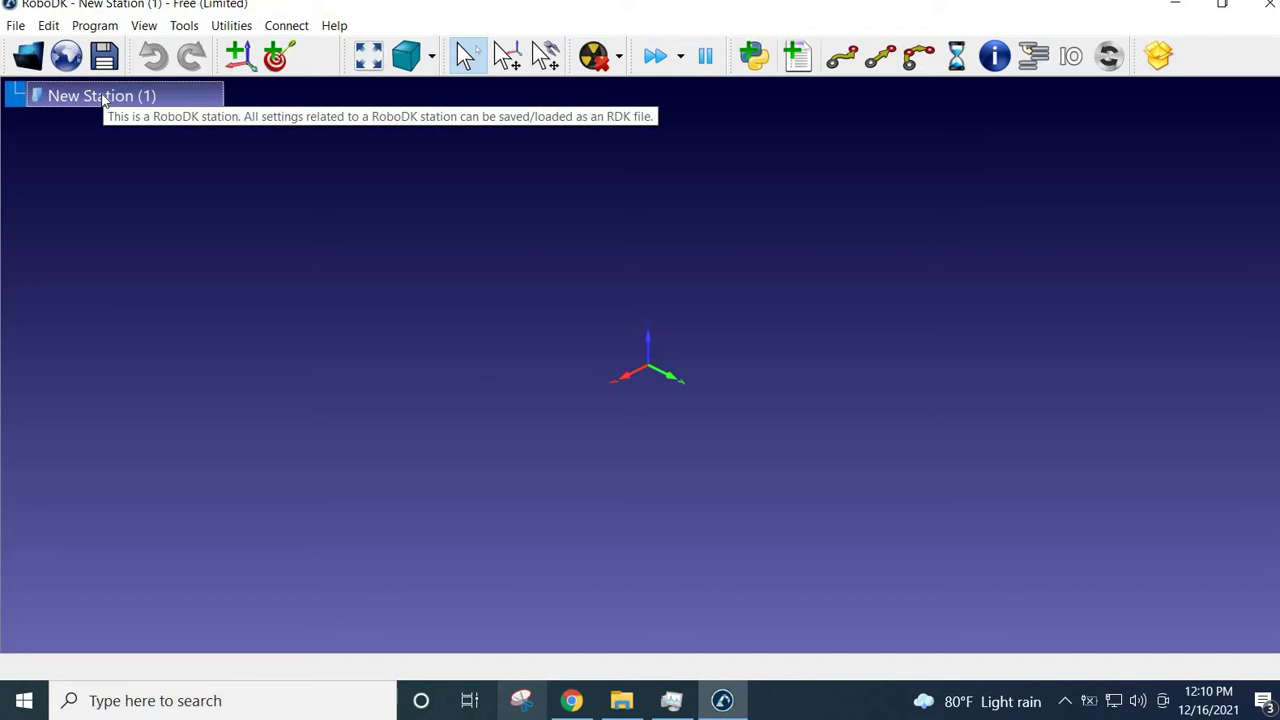
key(F2)
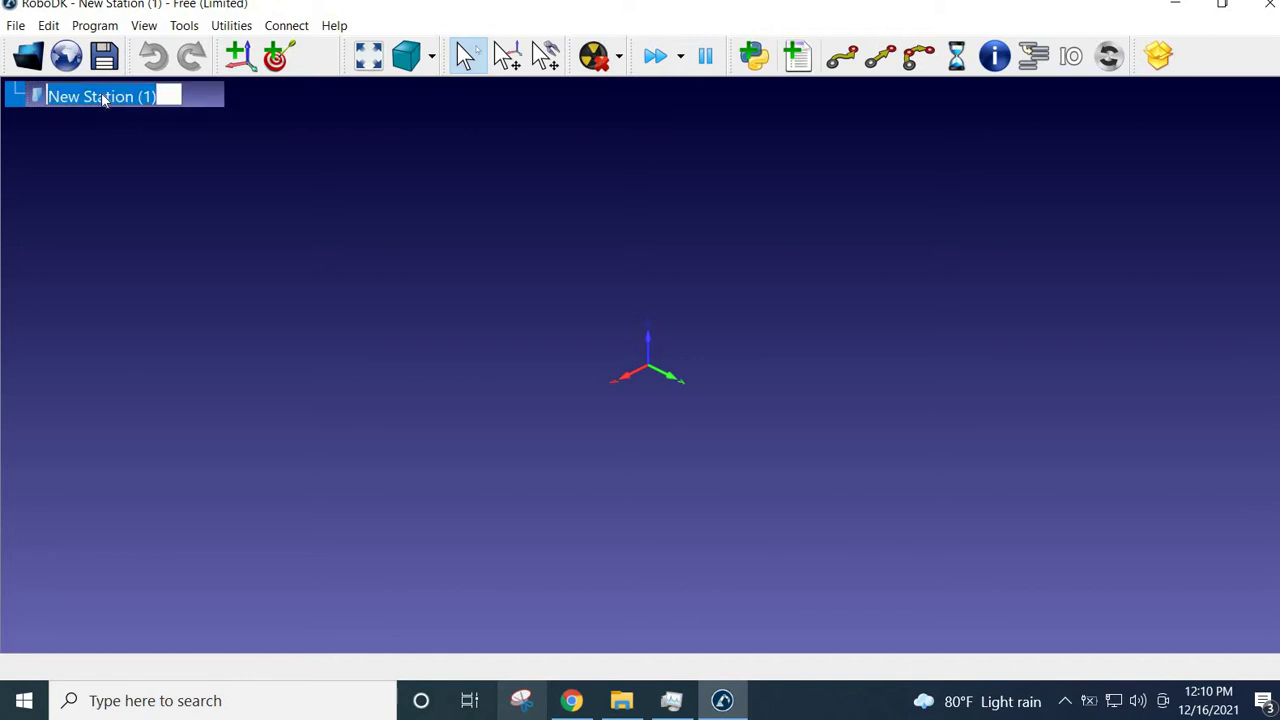
text(Tuto)
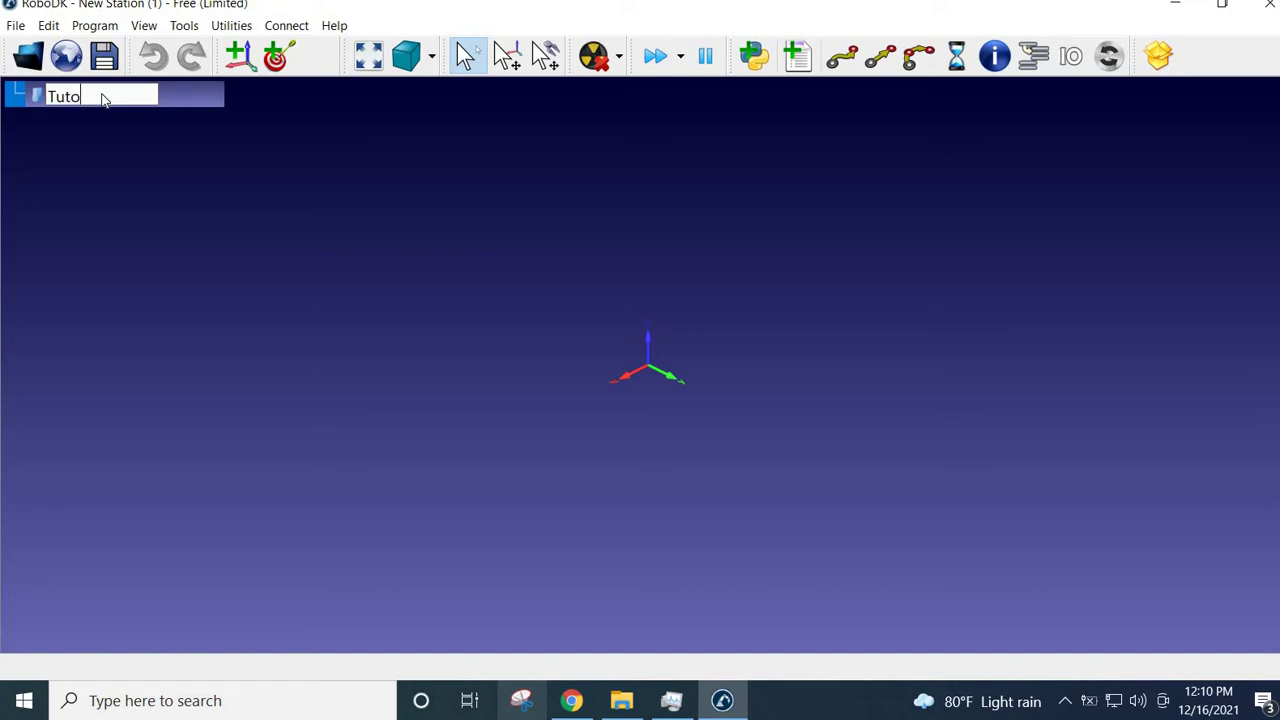
text(rial)
text( 2)
text( paint)
key(Return)
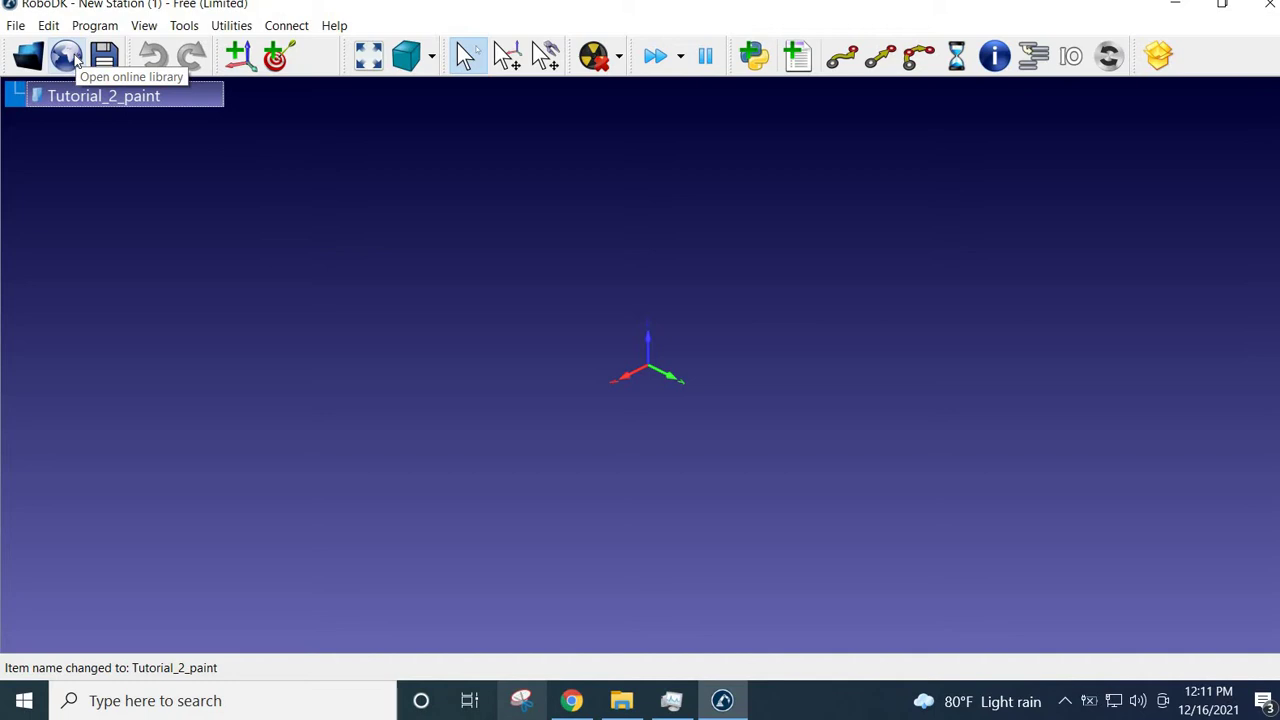
Open the online robot library and filter the robots by the Mitsubishi brand
click(76, 61)
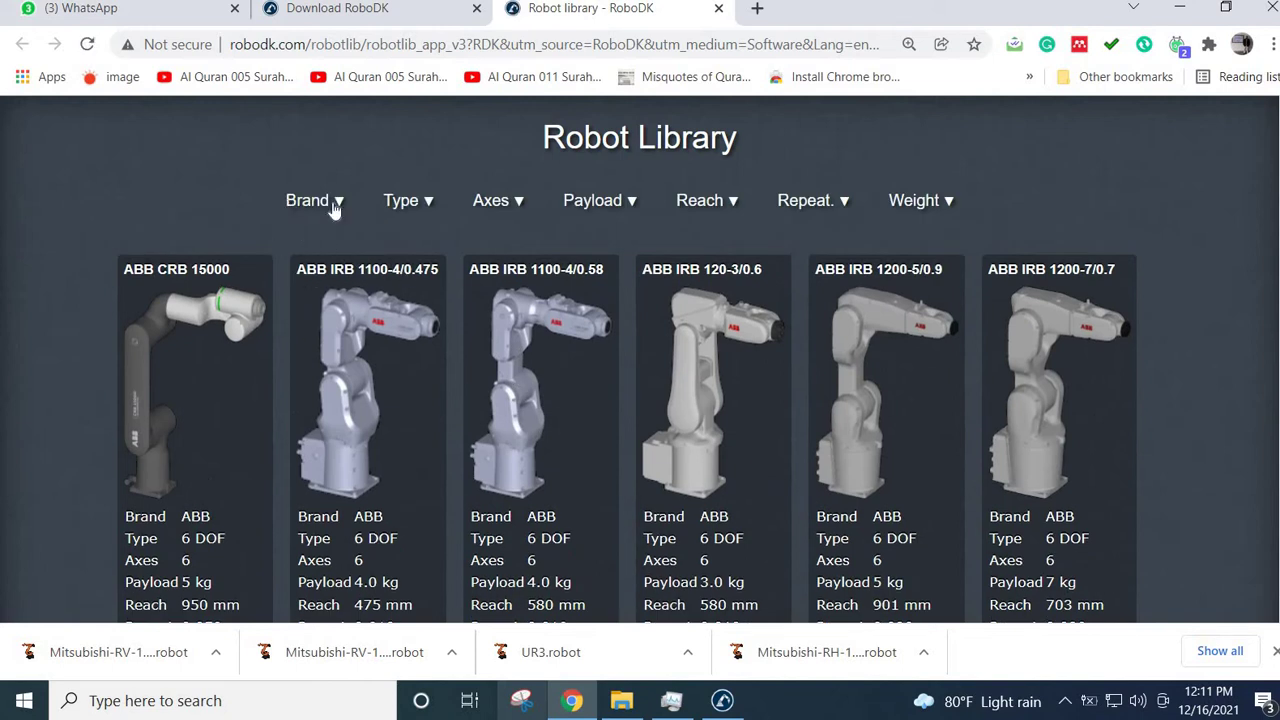
click(335, 205)
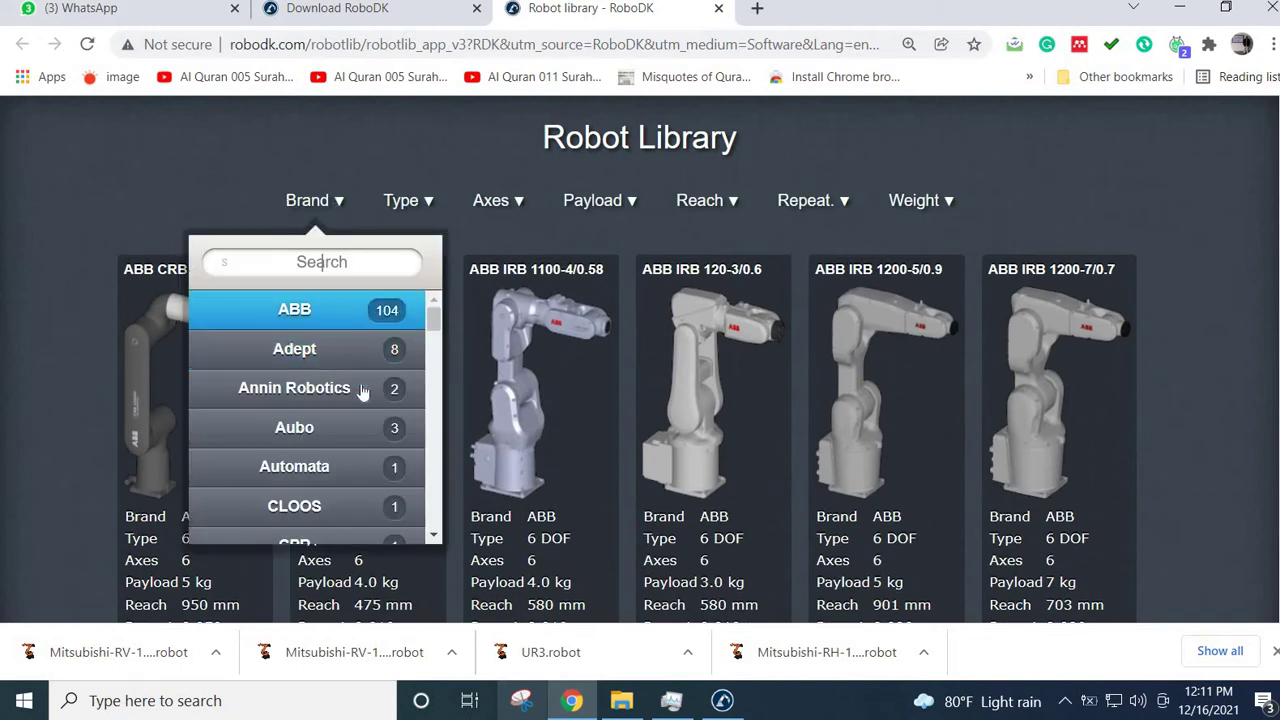
scroll(363, 392, down, 1)
scroll(363, 392, down, 4)
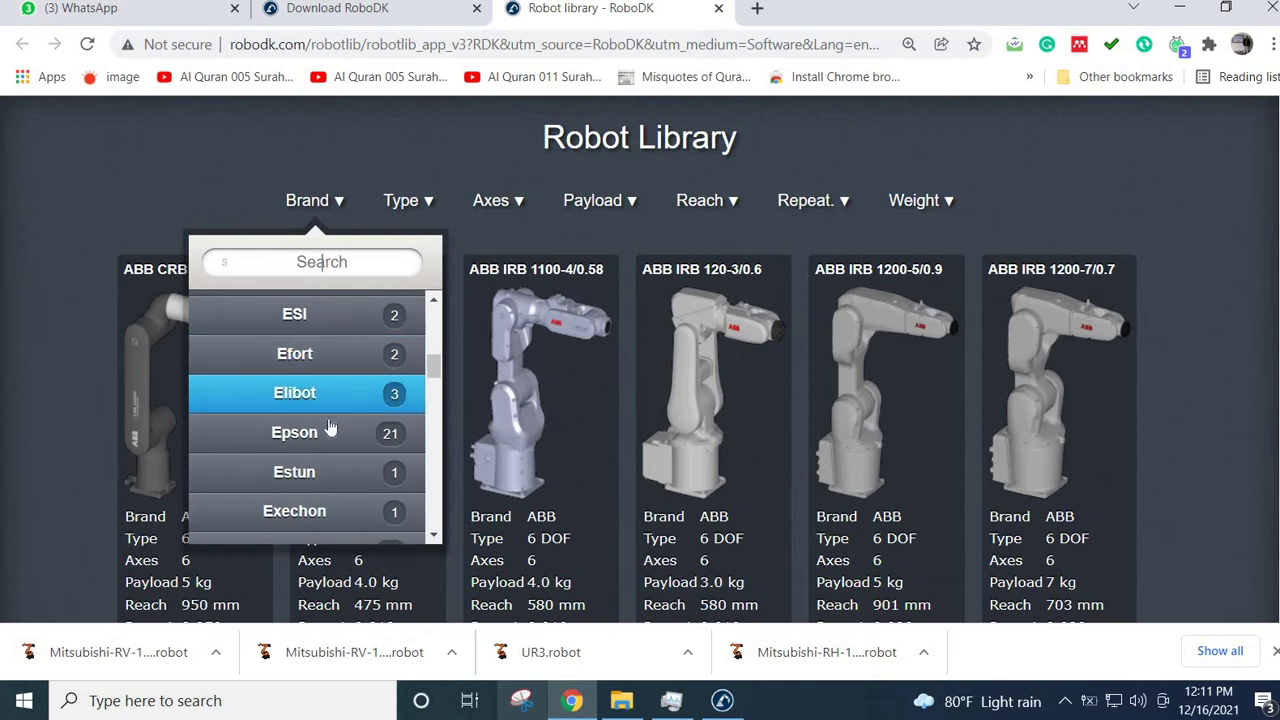
scroll(325, 420, down, 3)
scroll(335, 441, down, 3)
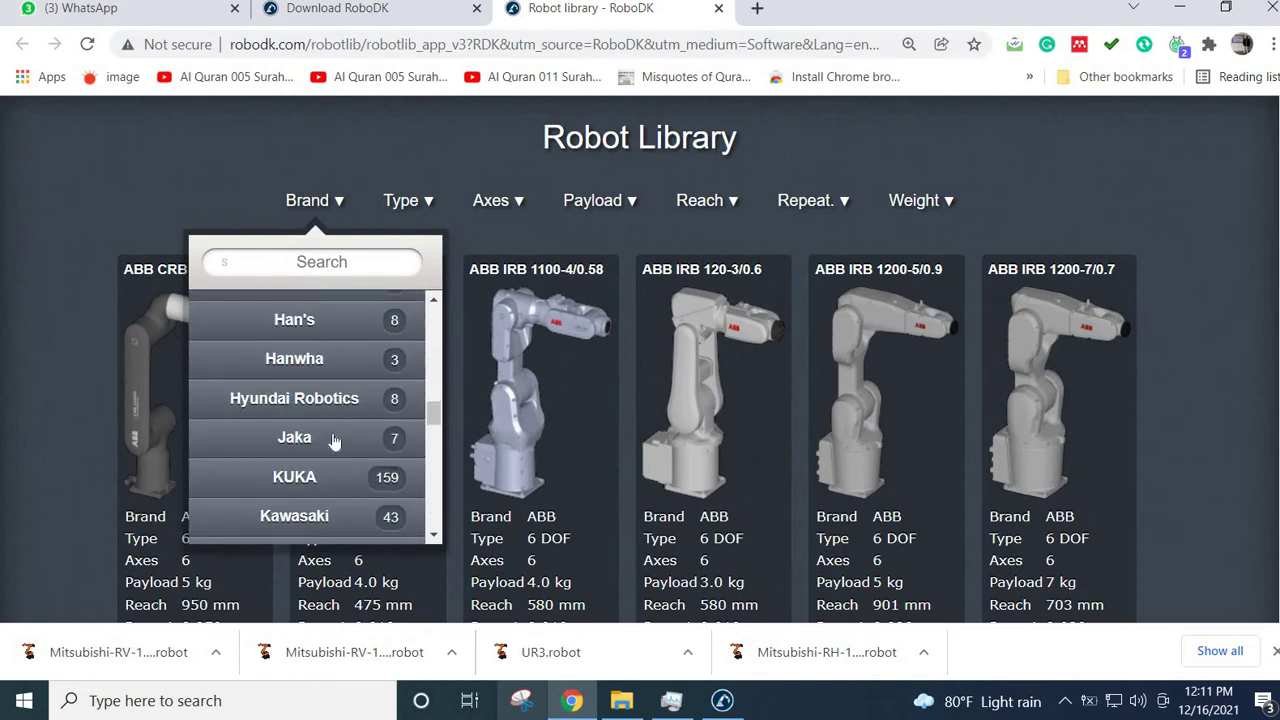
click(335, 441)
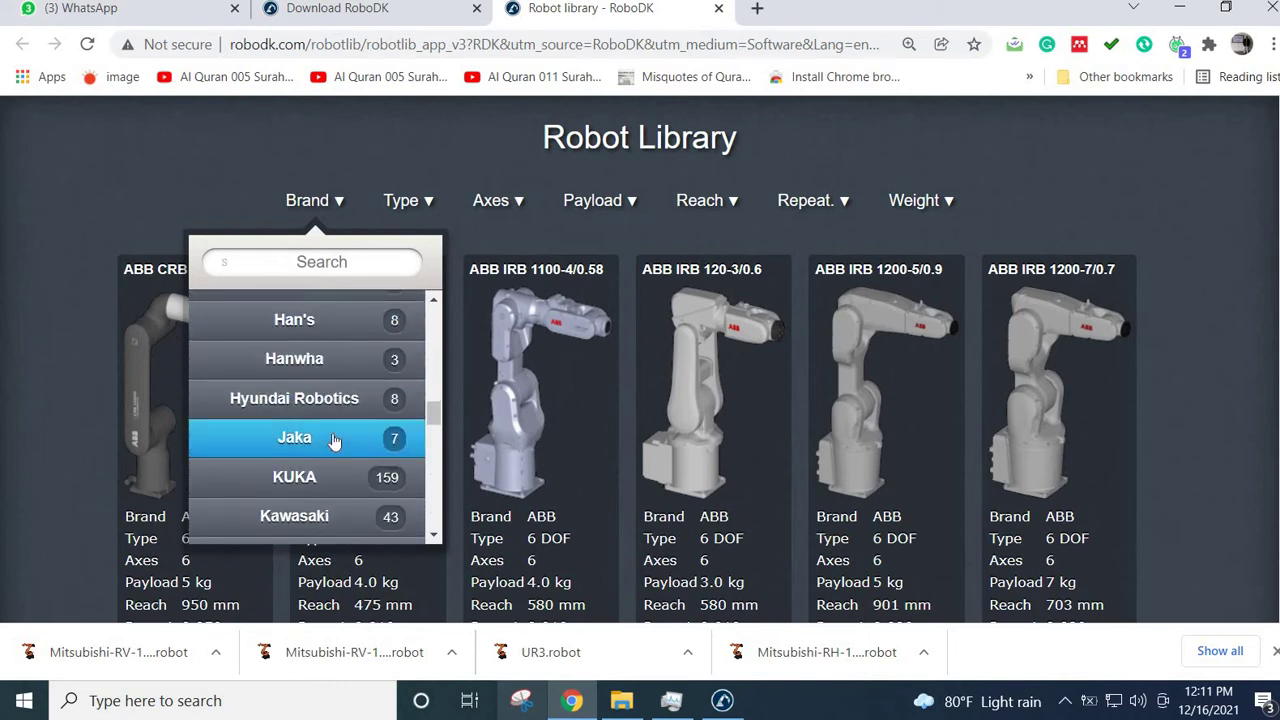
scroll(334, 441, down, 3)
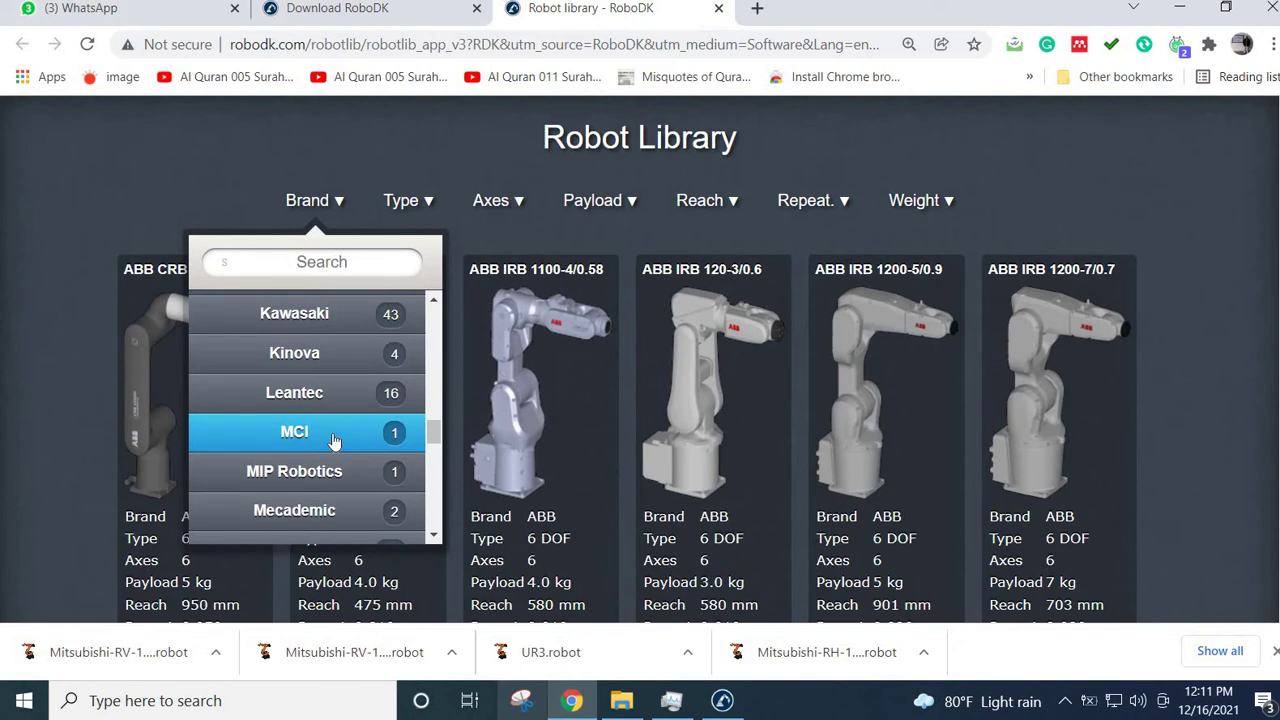
scroll(333, 437, down, 2)
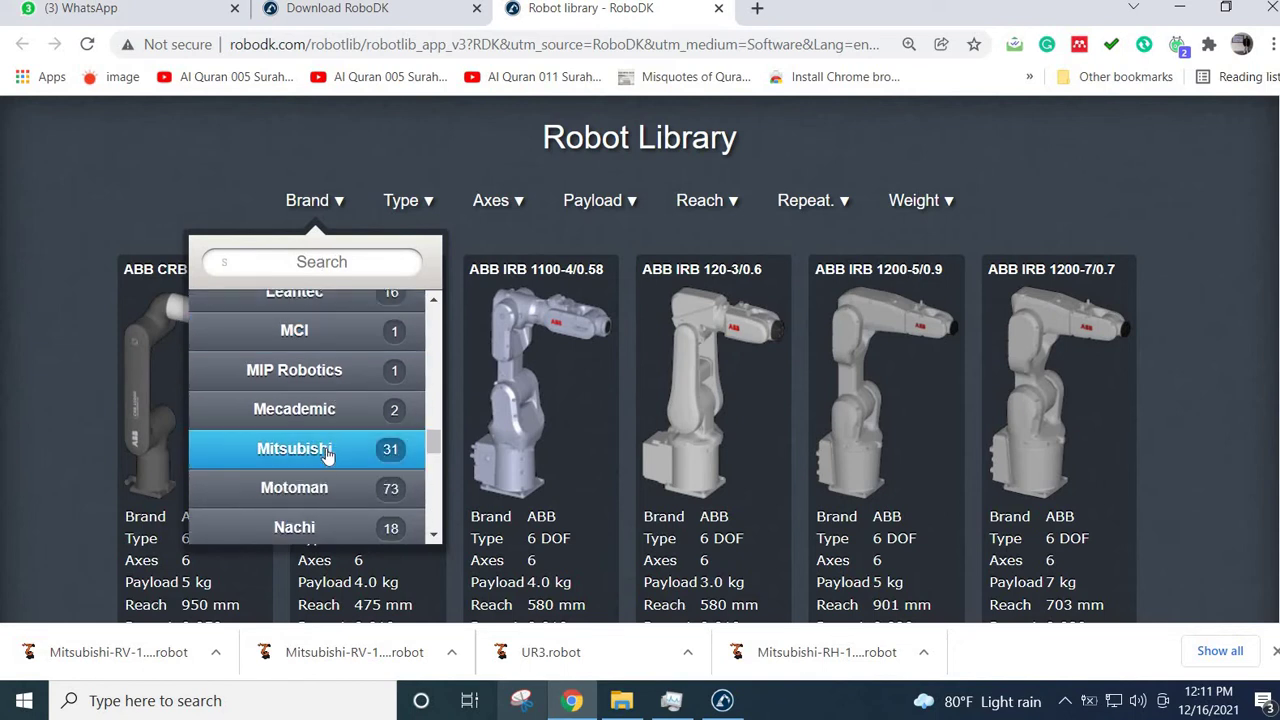
click(327, 452)
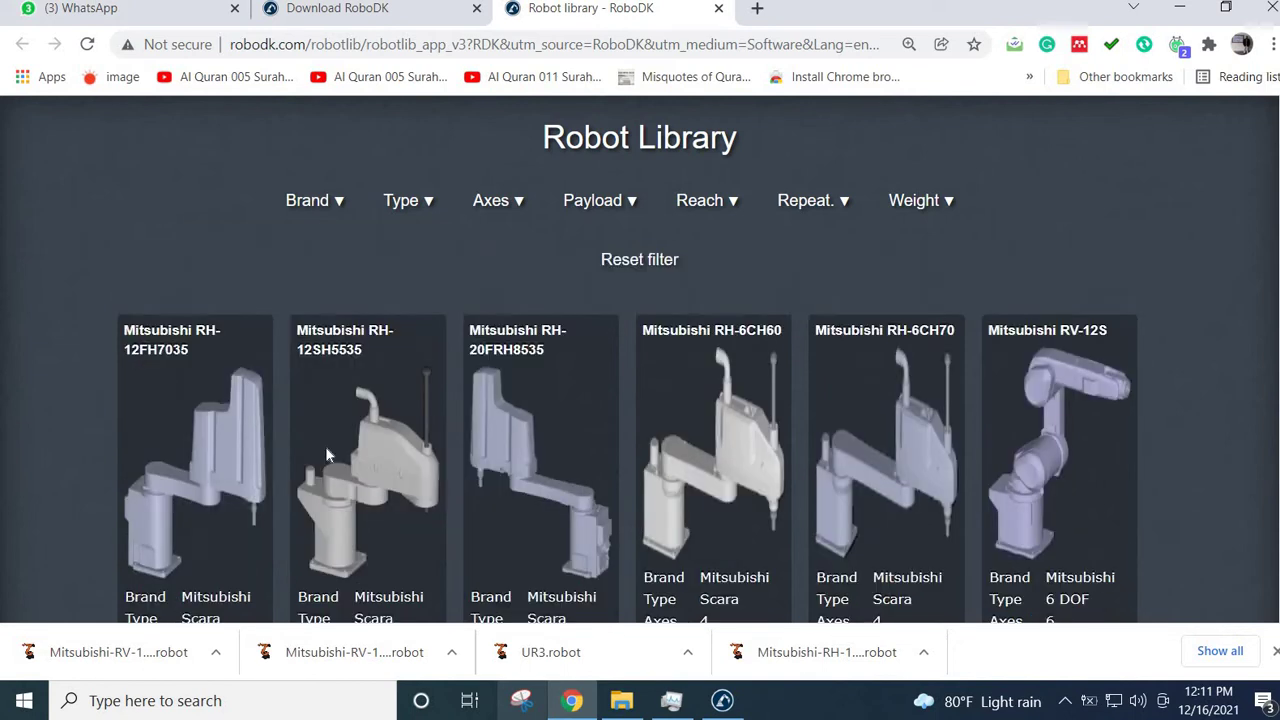
Filter the Mitsubishi robots to 6 axes and look through the matching models
click(508, 202)
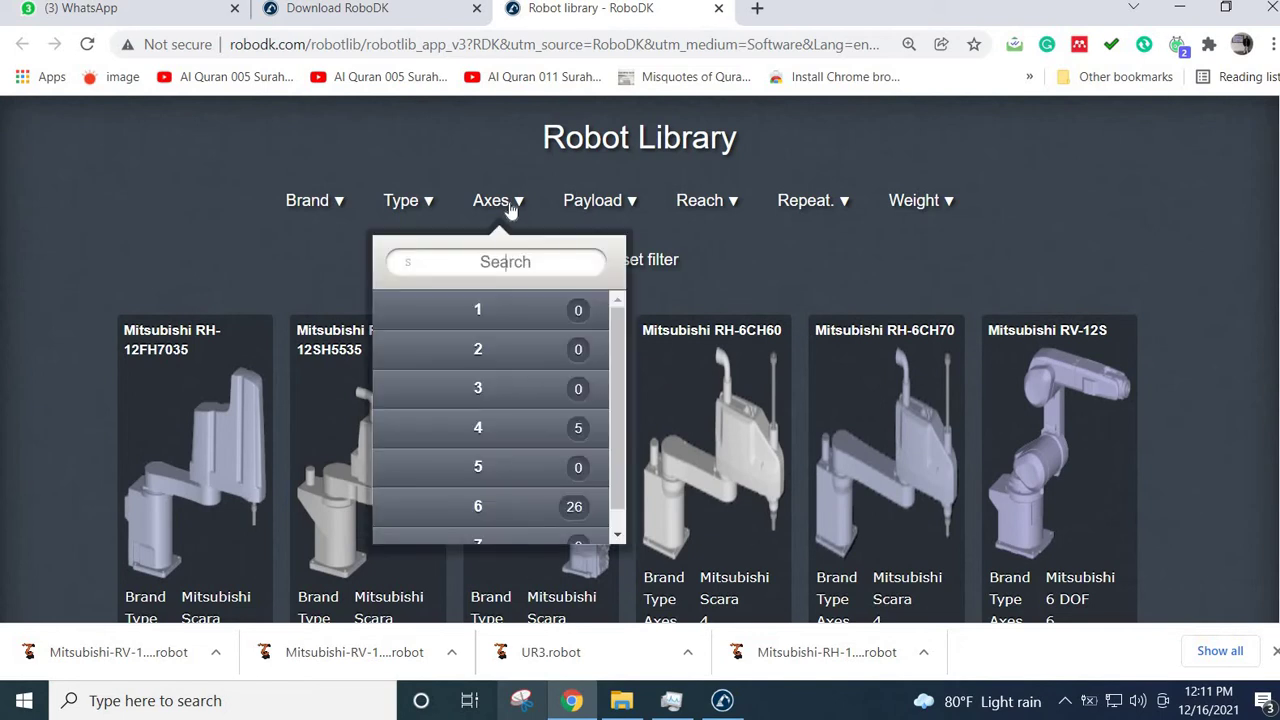
click(485, 502)
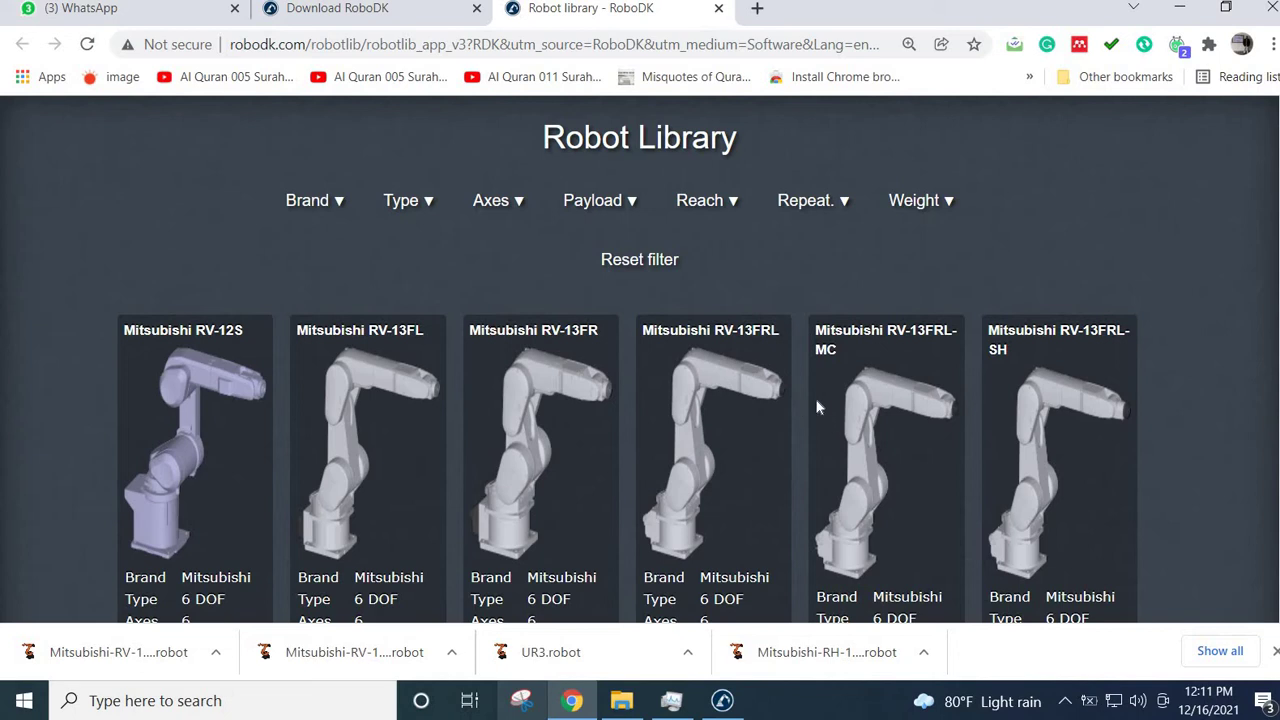
scroll(817, 407, down, 2)
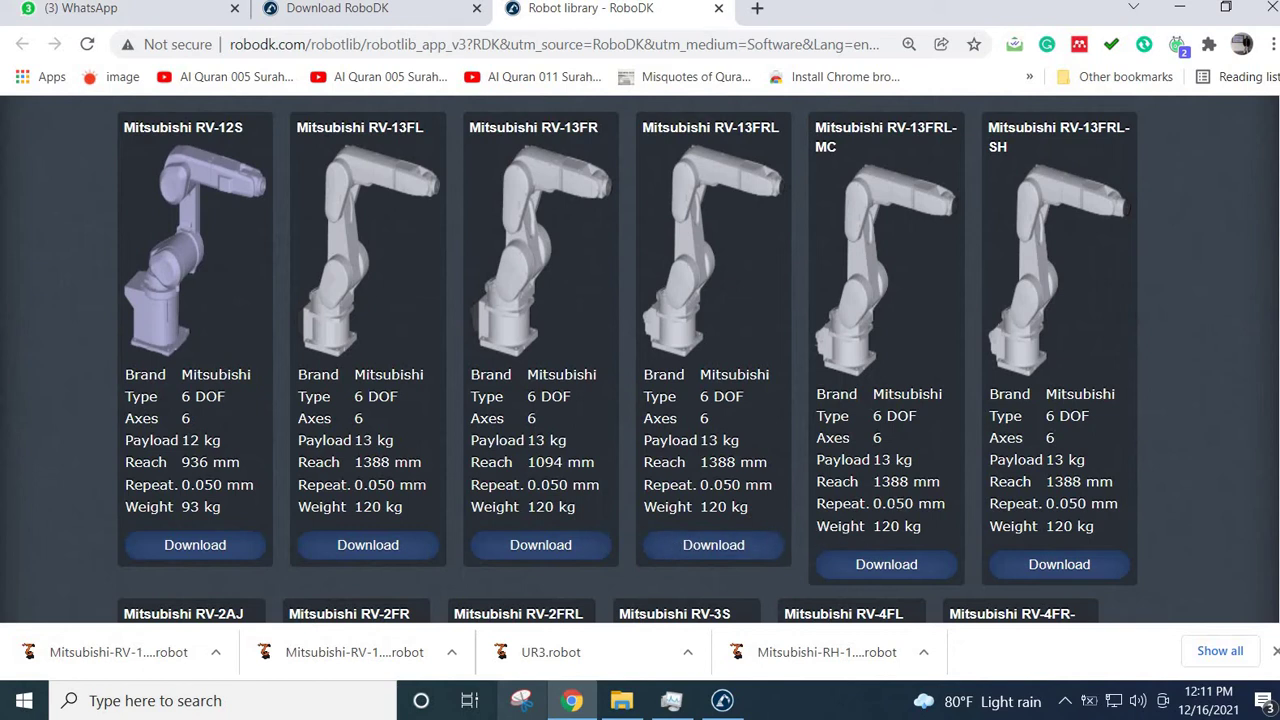
scroll(895, 507, down, 2)
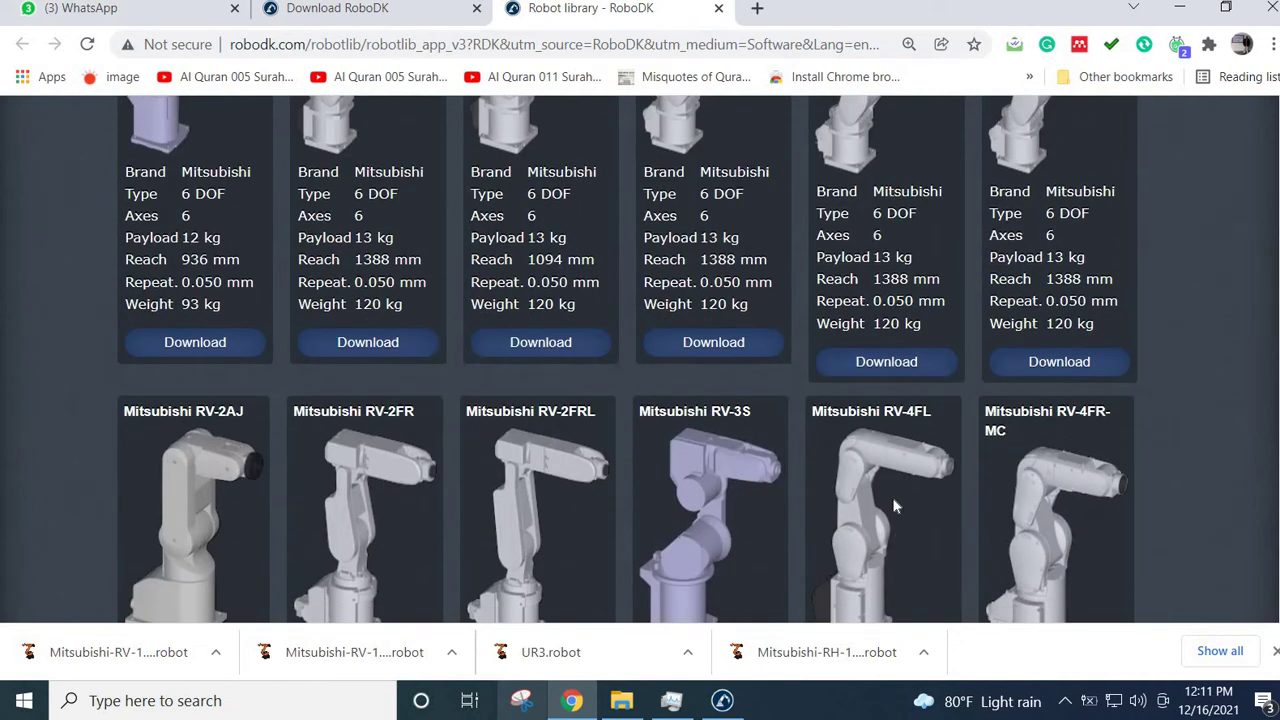
Look through the 6-axis Mitsubishi models and download the Mitsubishi RV-4FL robot
scroll(895, 507, down, 2)
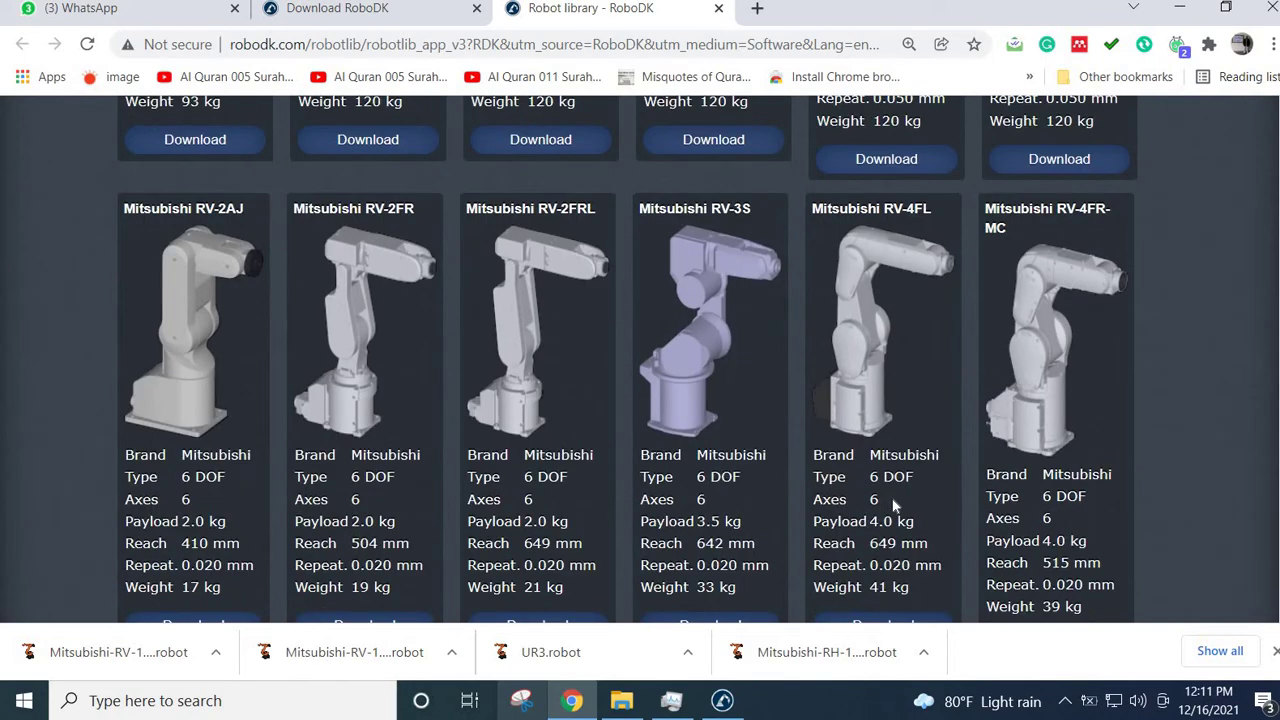
scroll(895, 507, up, 1)
scroll(893, 500, down, 3)
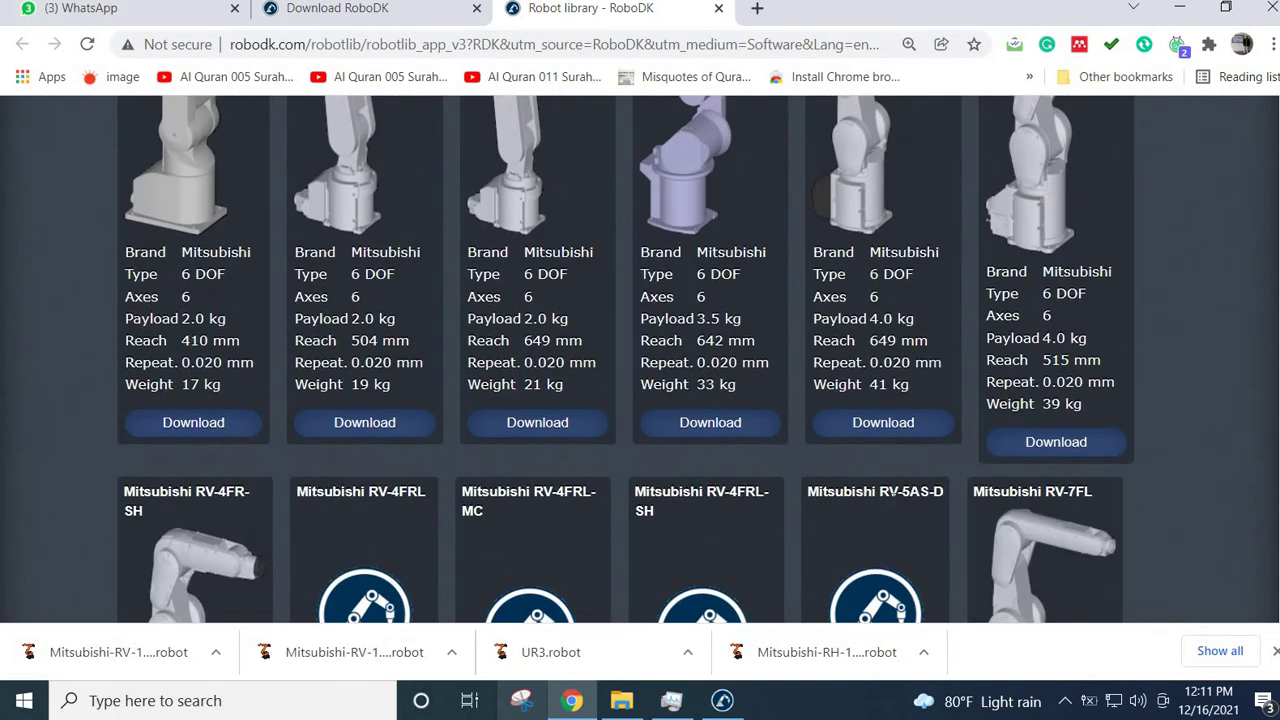
scroll(895, 505, up, 6)
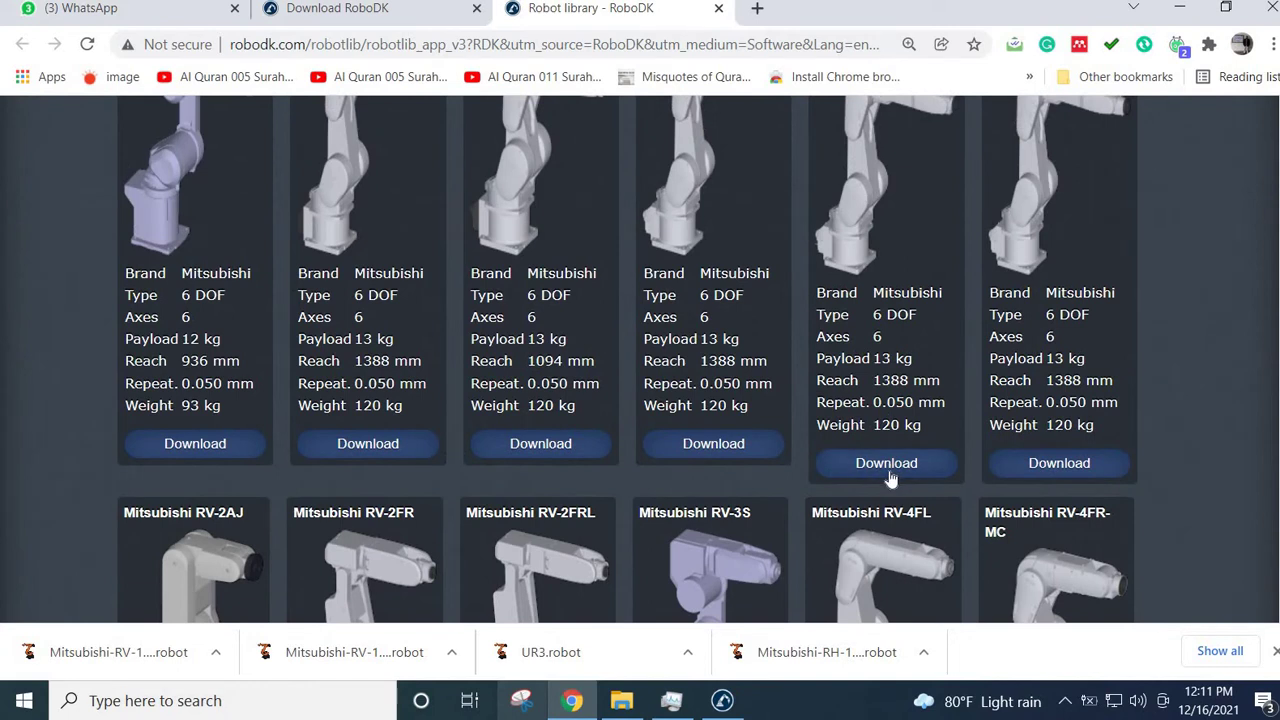
scroll(890, 480, down, 4)
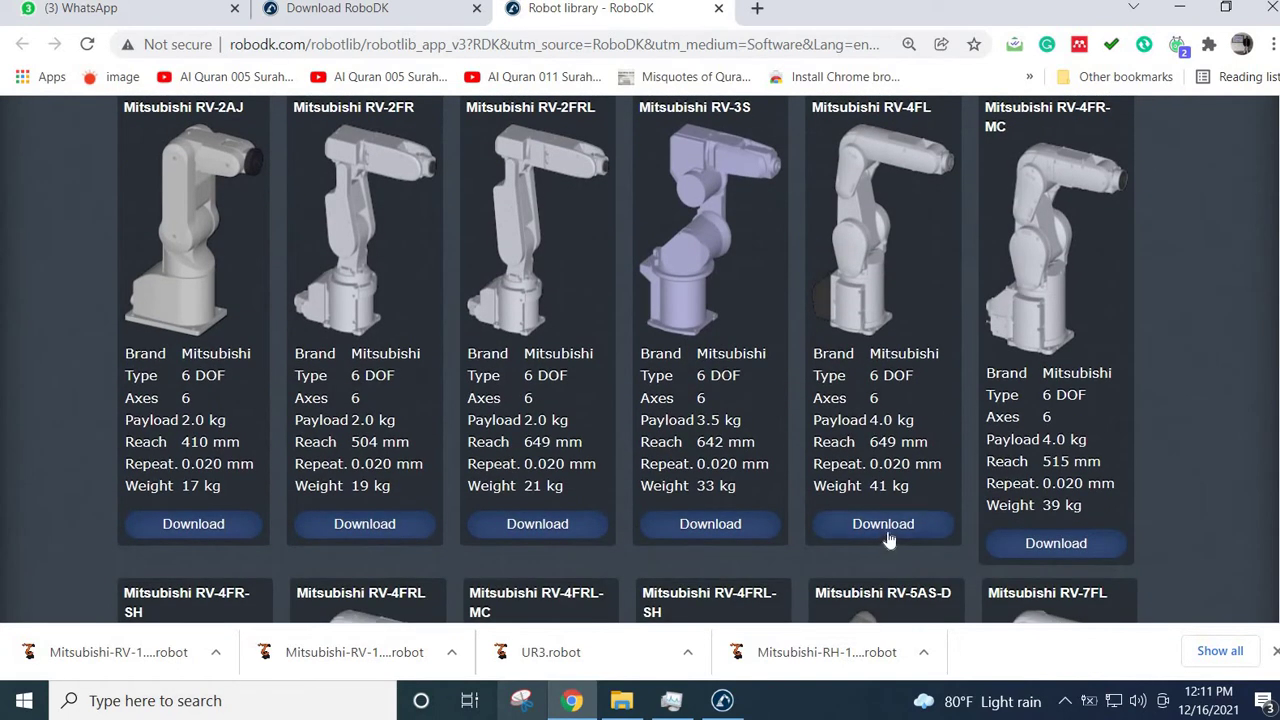
click(893, 532)
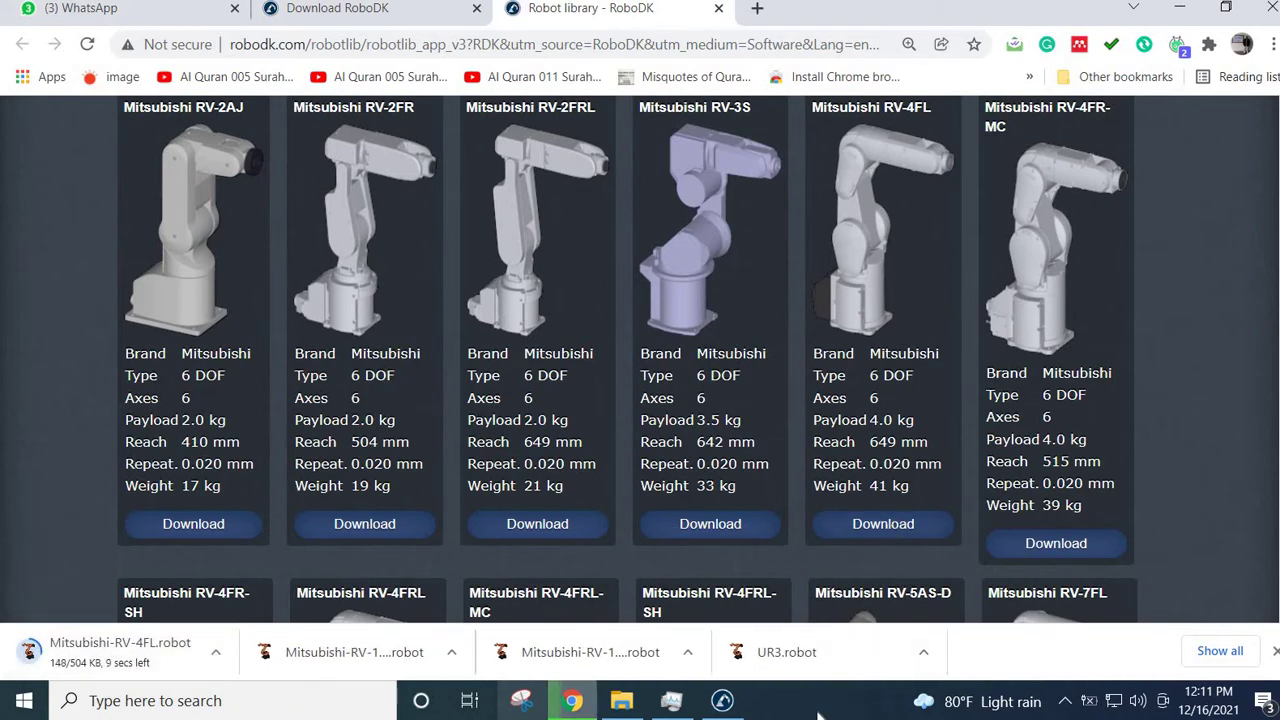
Switch to RoboDK and load Mitsubishi-RH-12FH7035.robot from the Downloads folder into the Tutorial_2_paint station
click(722, 703)
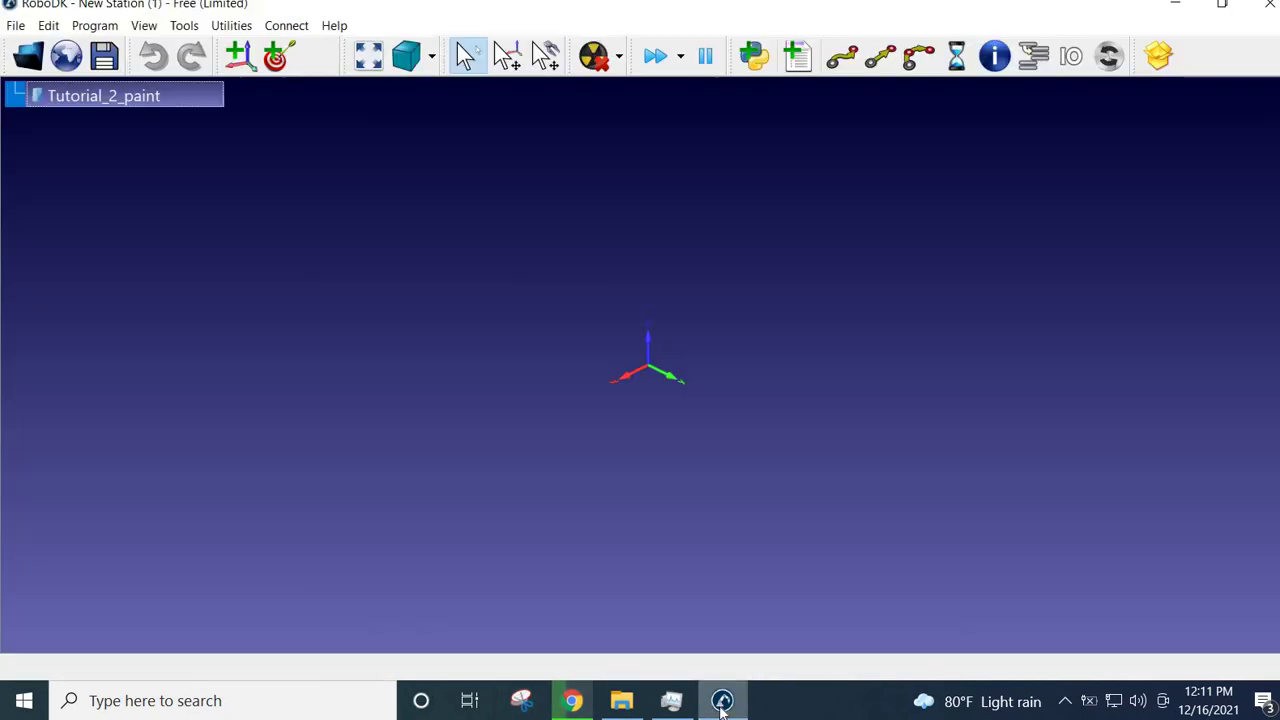
click(630, 705)
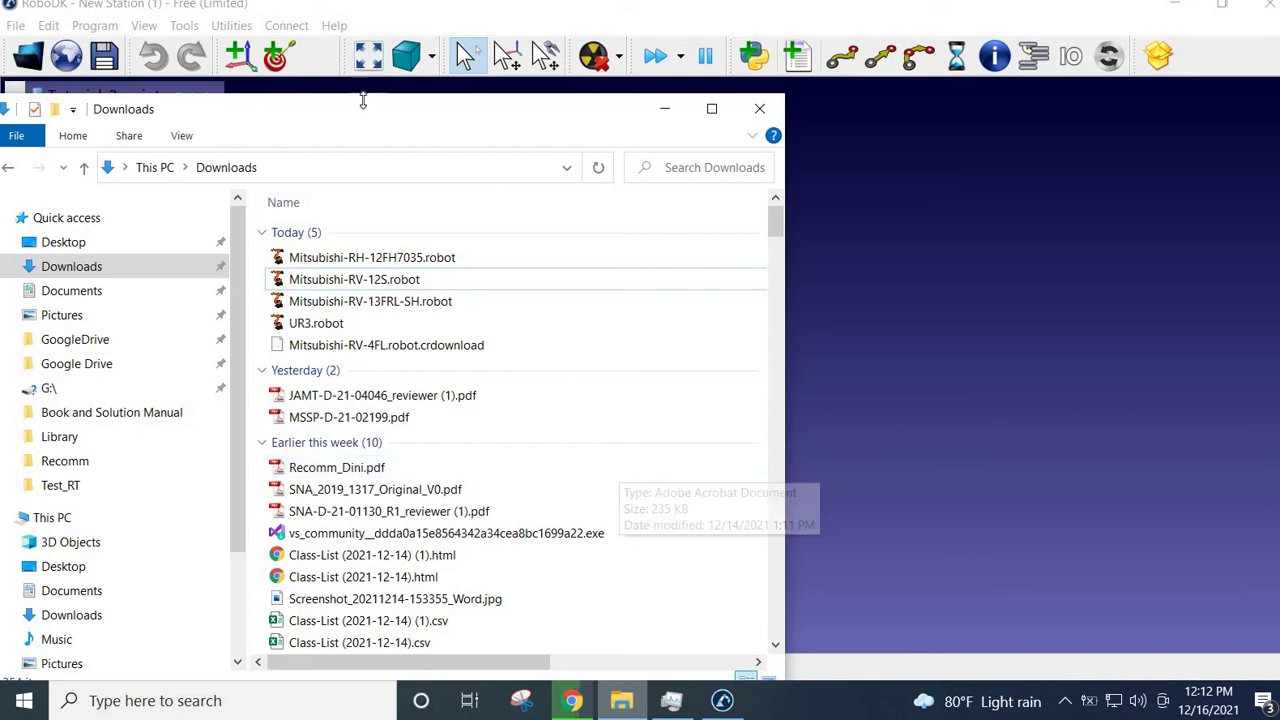
drag(366, 110, 738, 164)
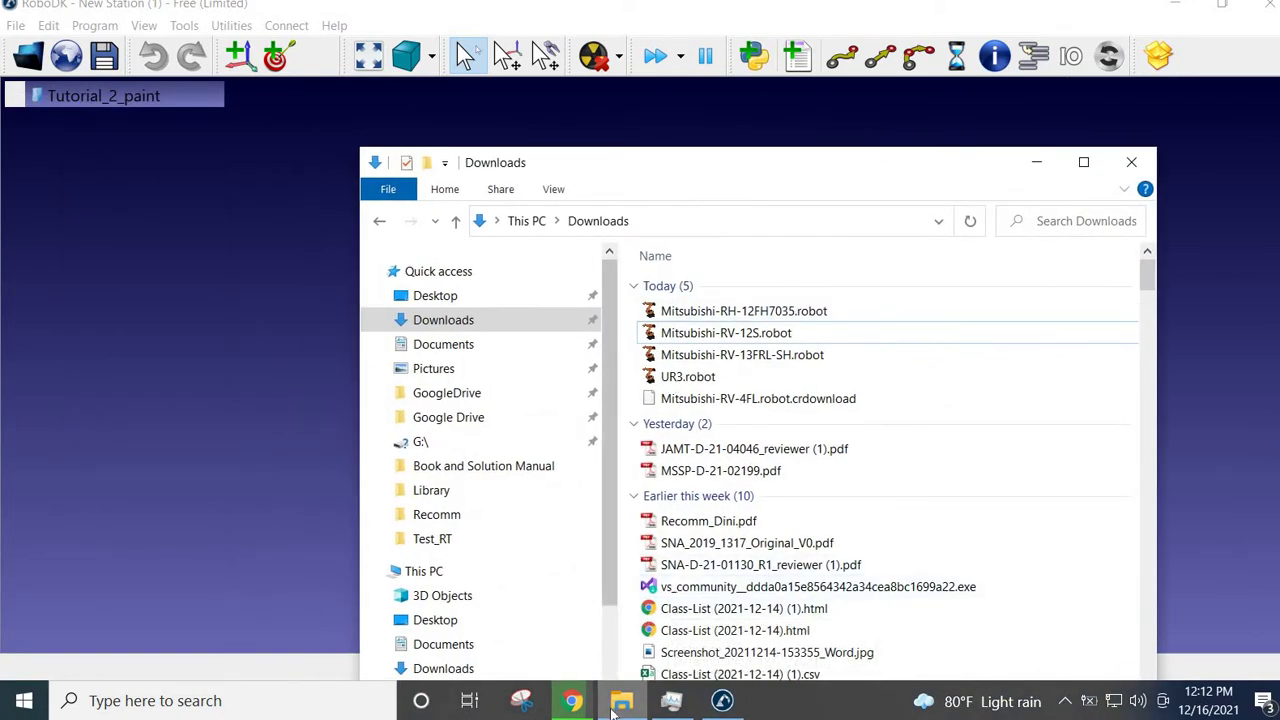
mouse_move(722, 700)
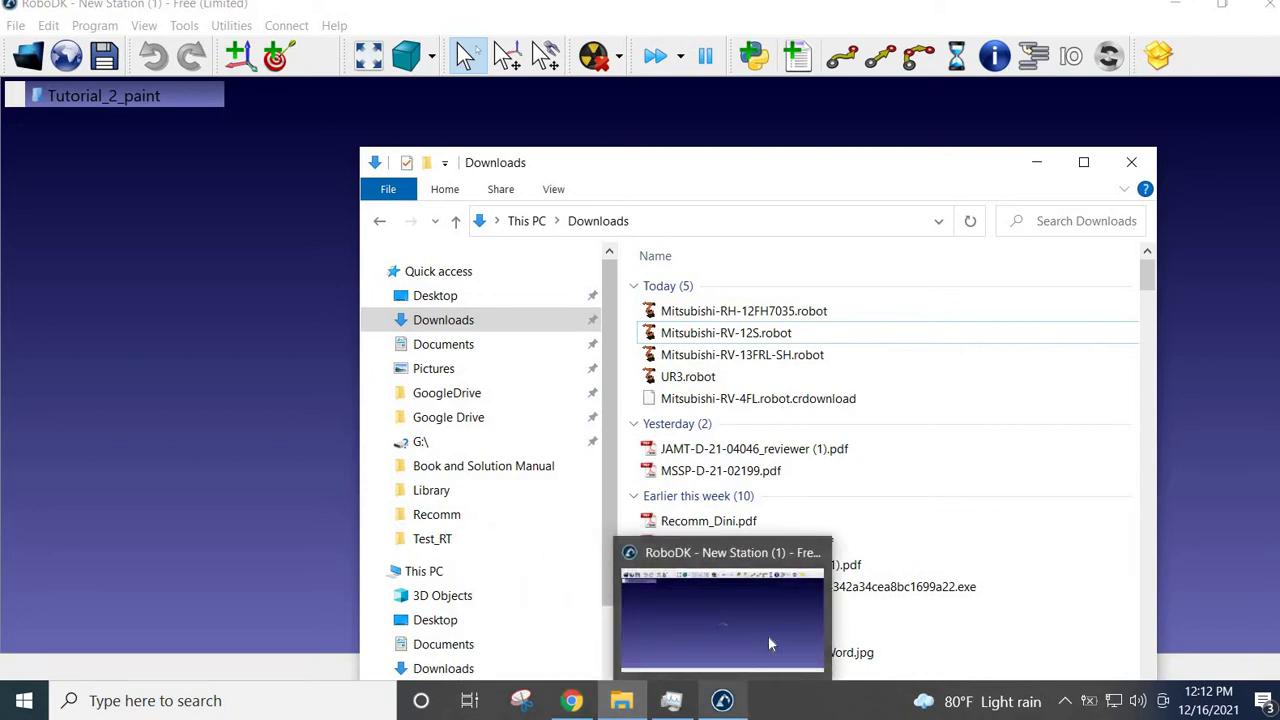
click(786, 316)
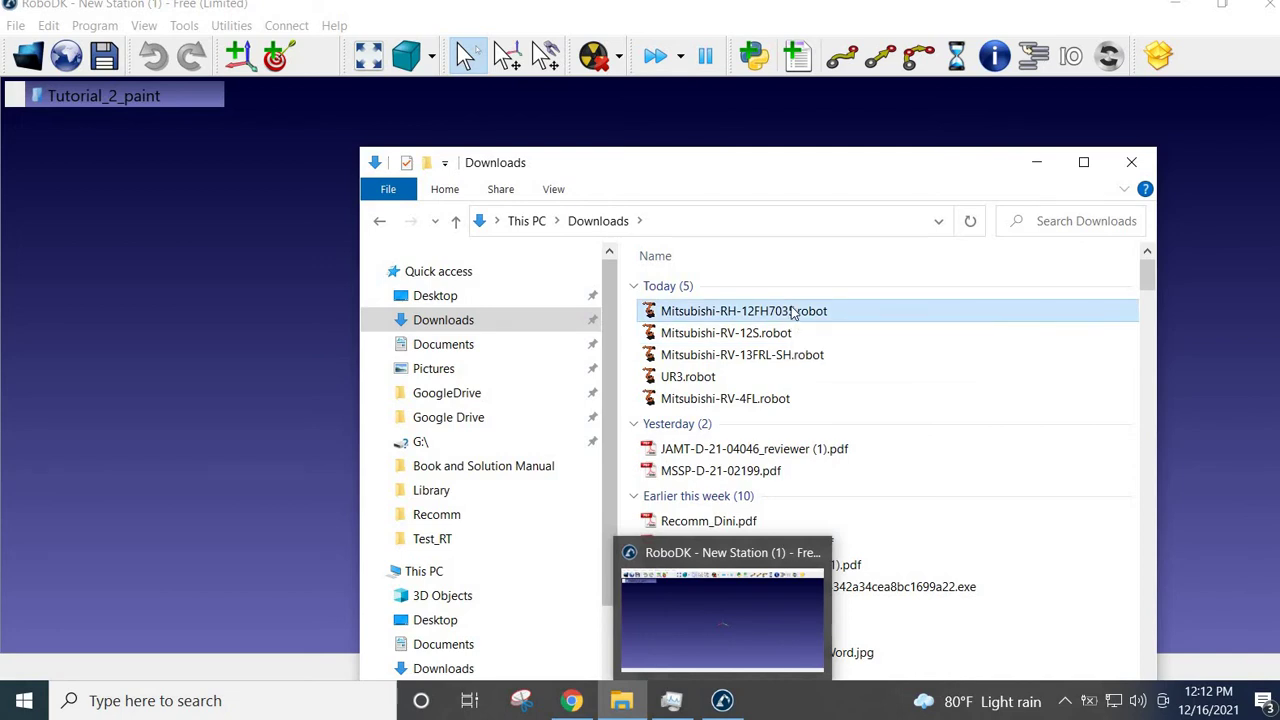
drag(793, 313, 205, 357)
click(1043, 162)
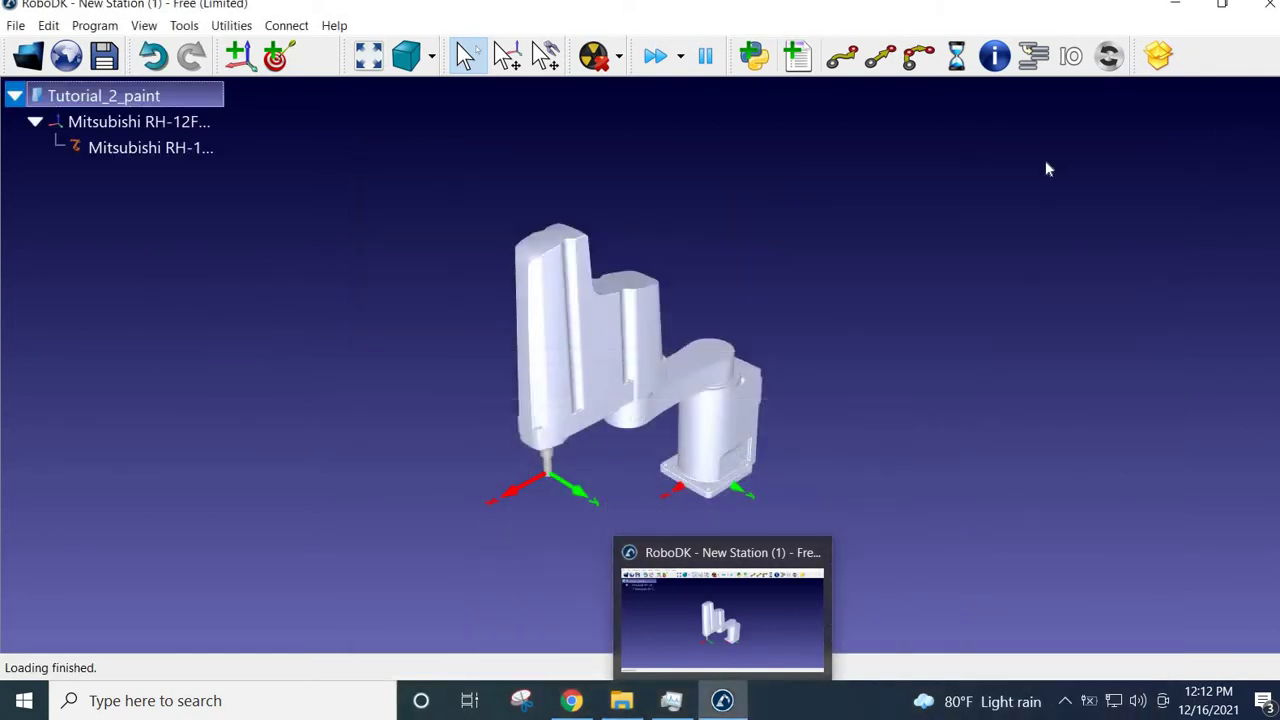
Delete the Mitsubishi RH-12FH7035 robot together with its base frame from the station
click(572, 400)
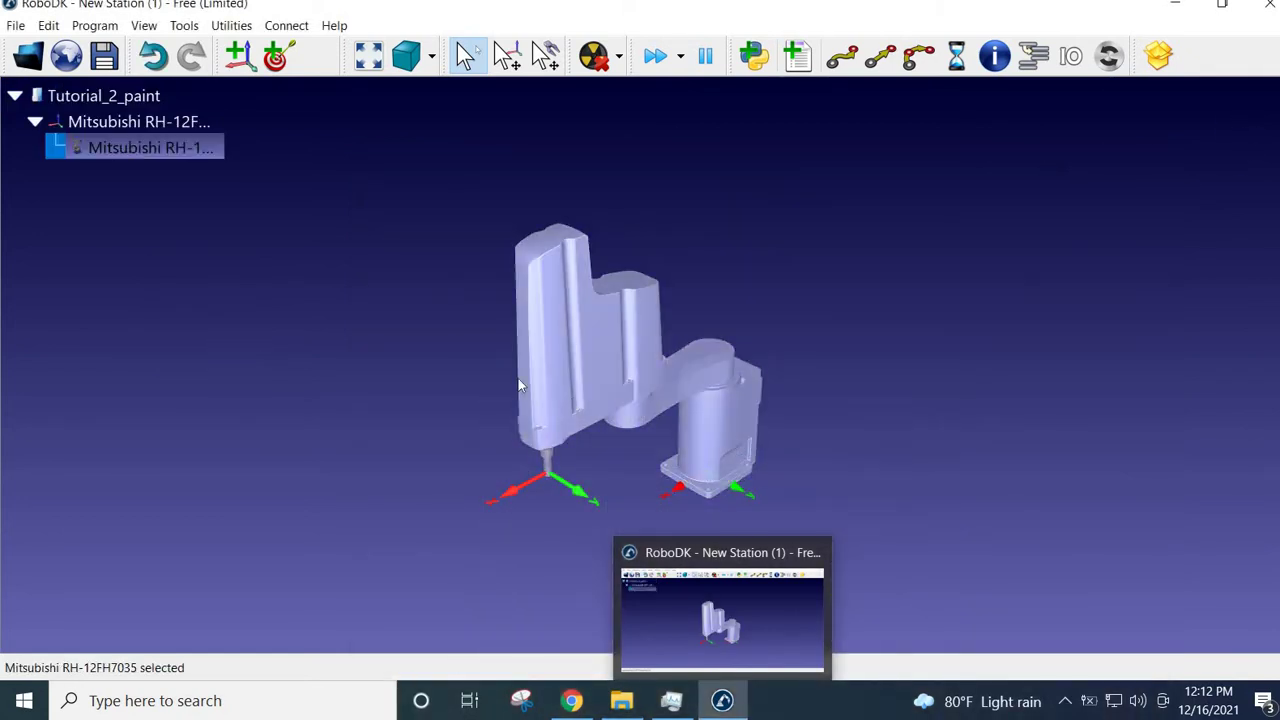
click(144, 128)
key(Delete)
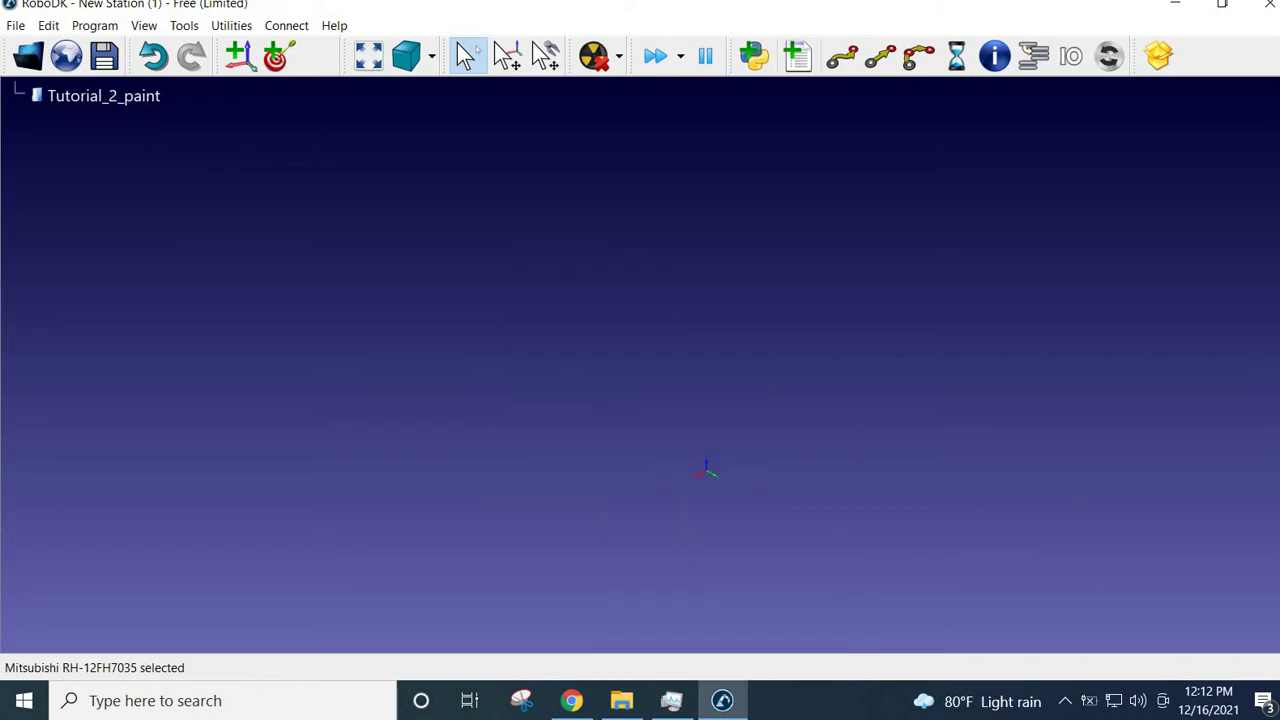
Load Mitsubishi-RV-12S.robot from the Downloads folder into the station and minimize the file window
click(622, 701)
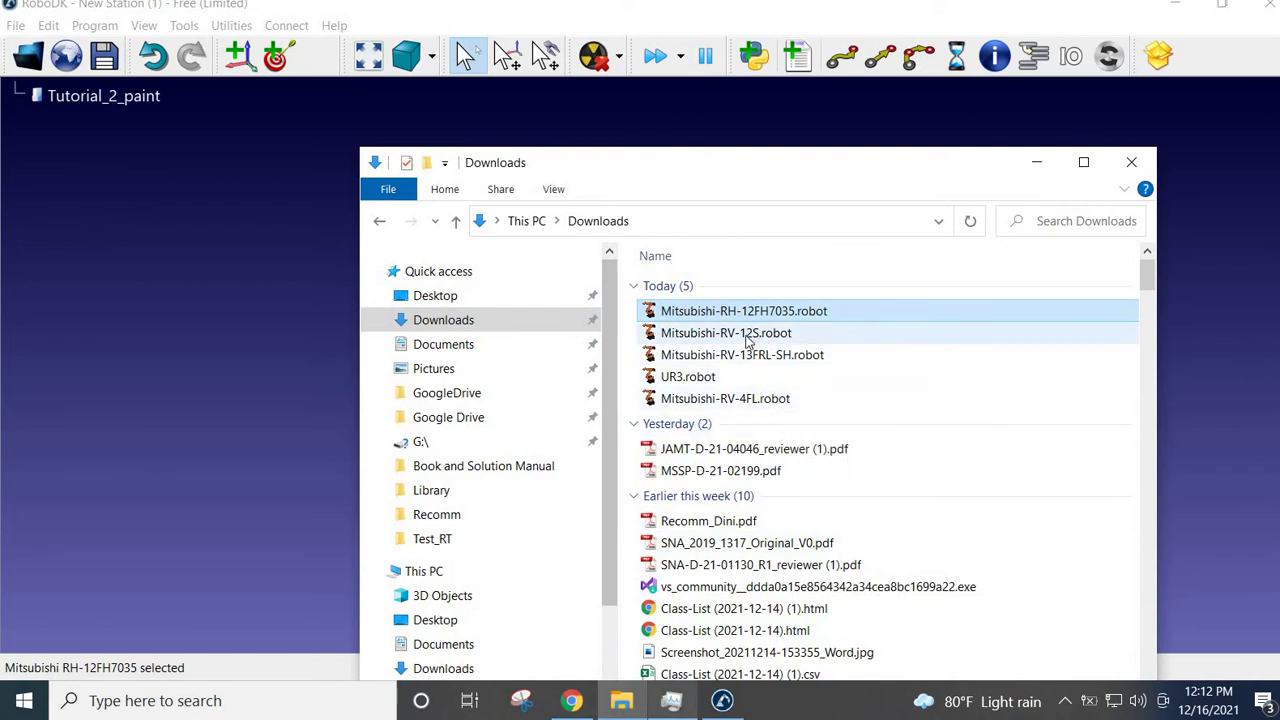
drag(752, 333, 289, 319)
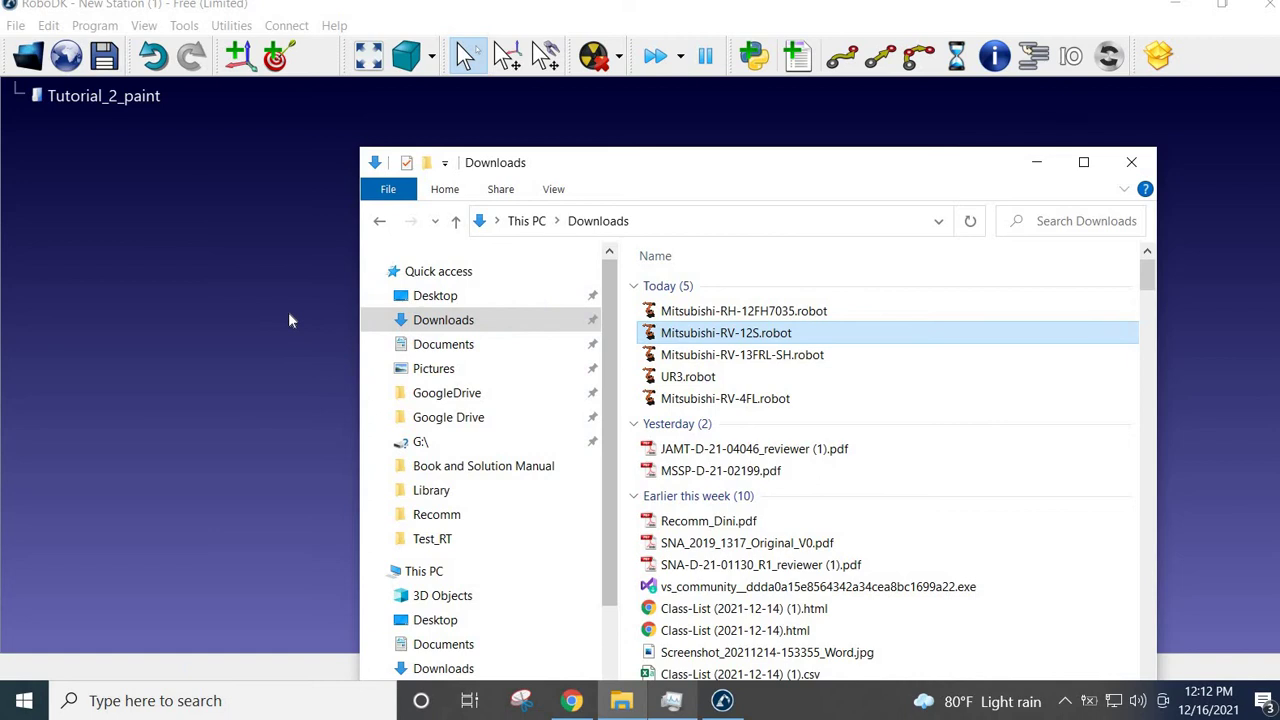
click(1037, 162)
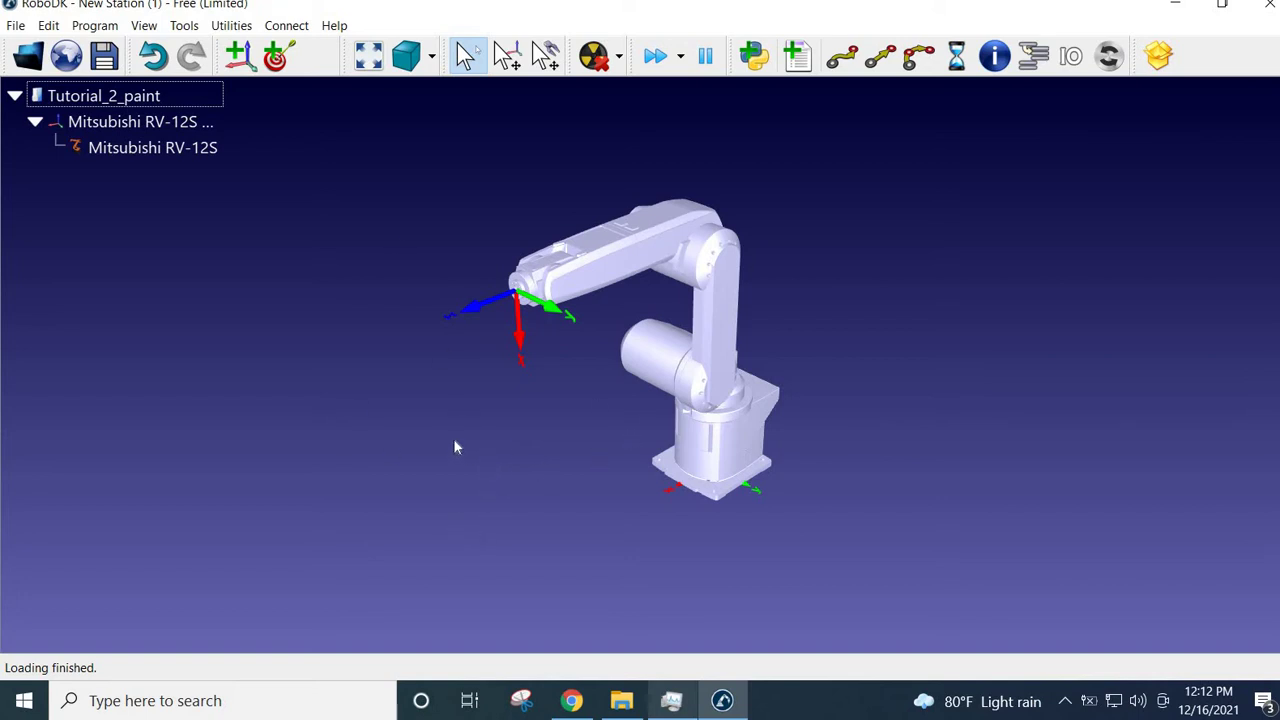
Enlarge the displayed axes of the RV-12S base and tool frames, and shrink them back
mouse_move(448, 445)
mouse_down()
mouse_move(476, 456)
mouse_move(829, 423)
mouse_move(914, 386)
mouse_move(762, 420)
mouse_up()
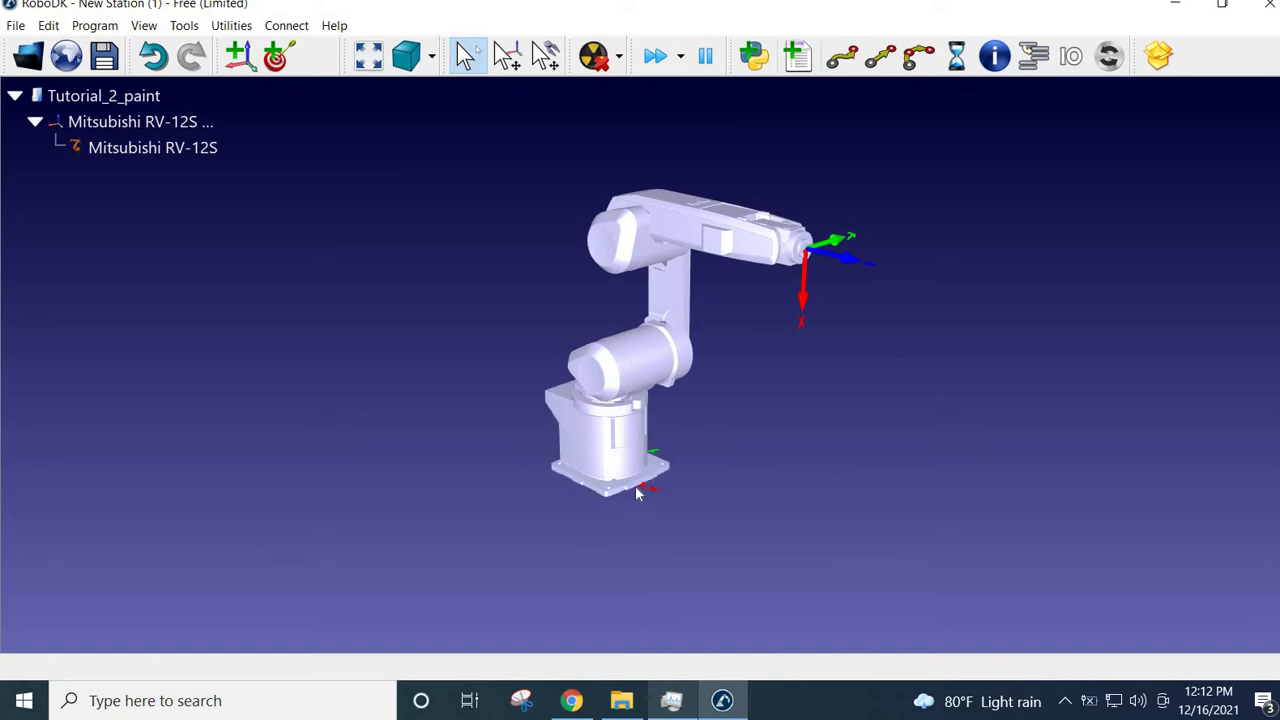
key(plus)
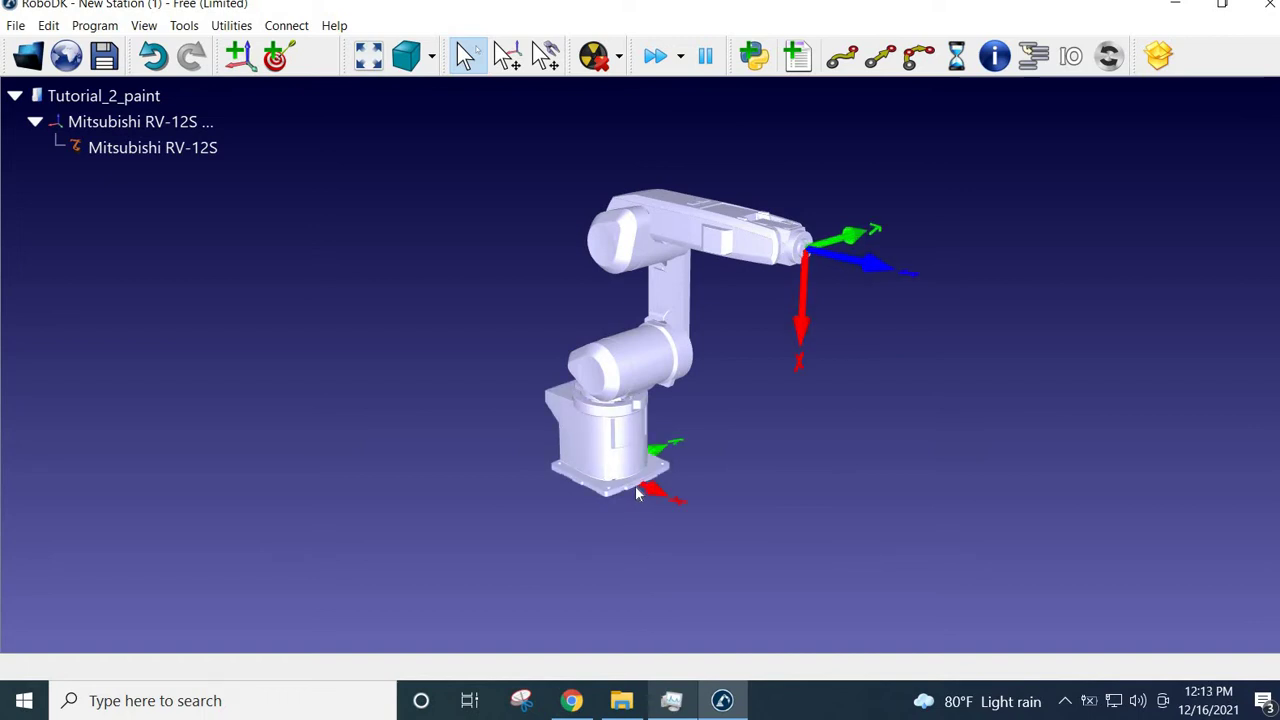
key(plus)
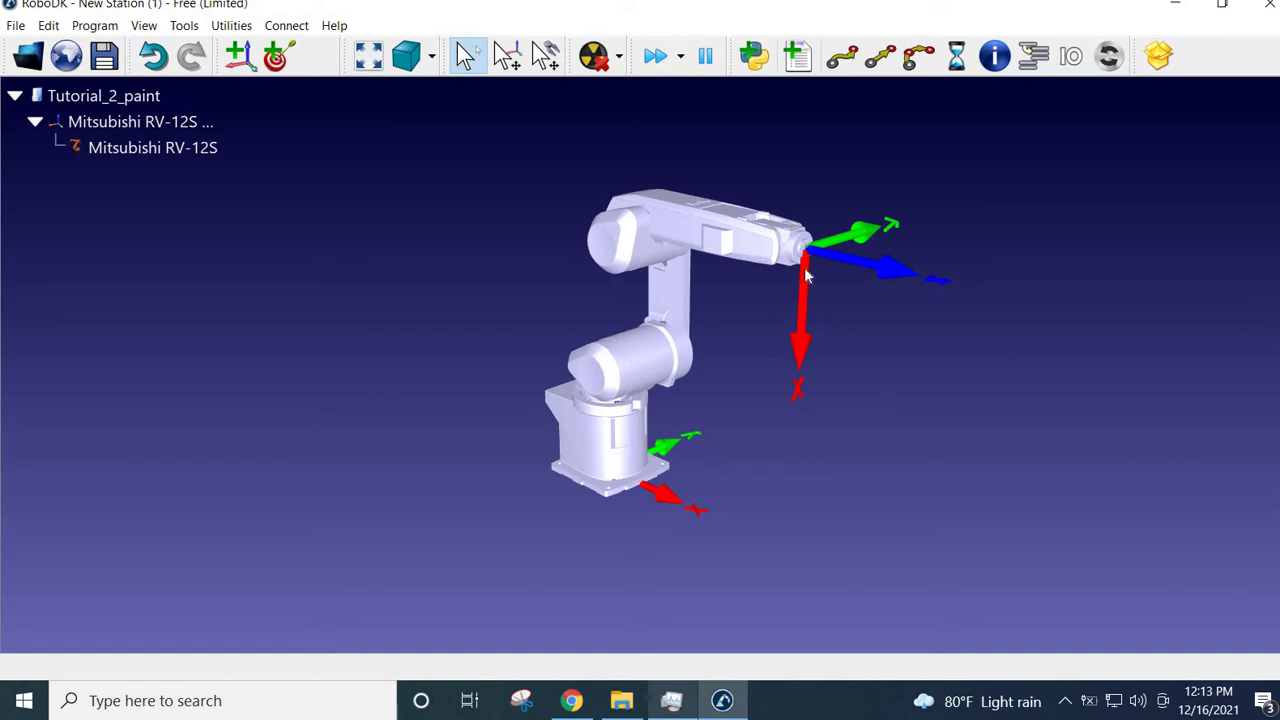
key(minus)
key(minus)
key(minus)
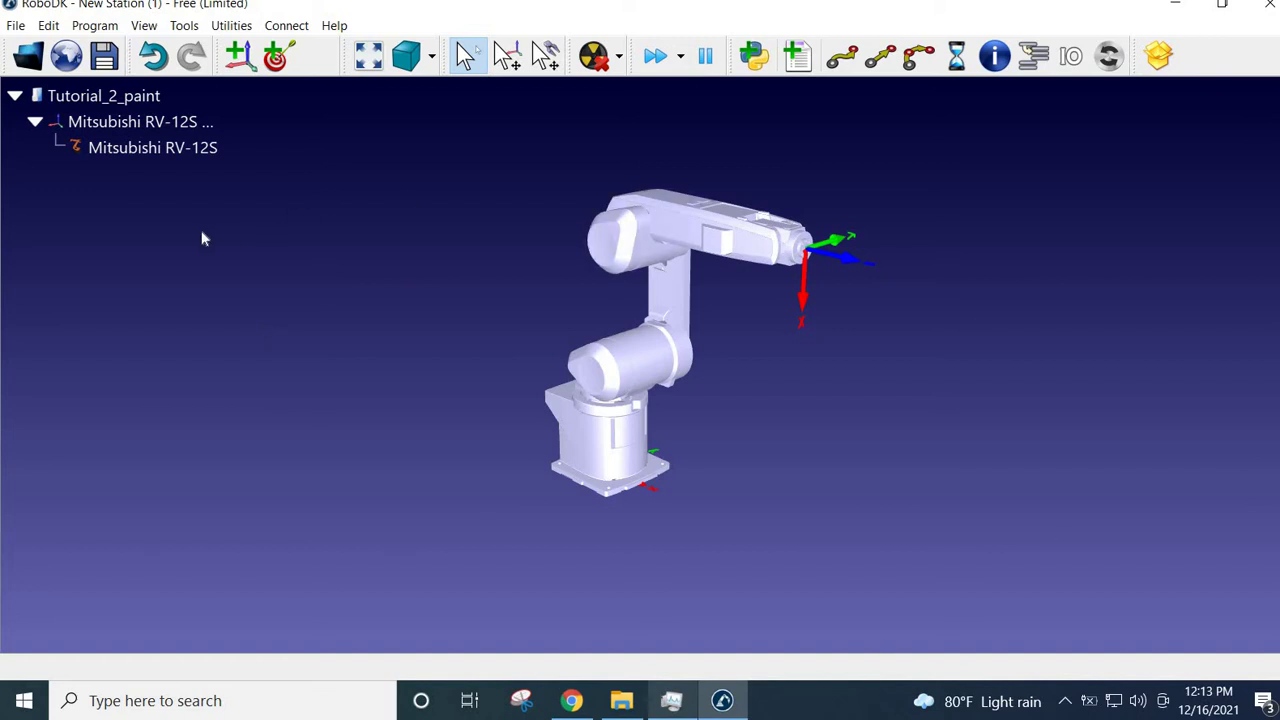
Find paint_gun.tool in the local RoboDK Library folder and load it onto the Mitsubishi RV-12S robot
click(30, 58)
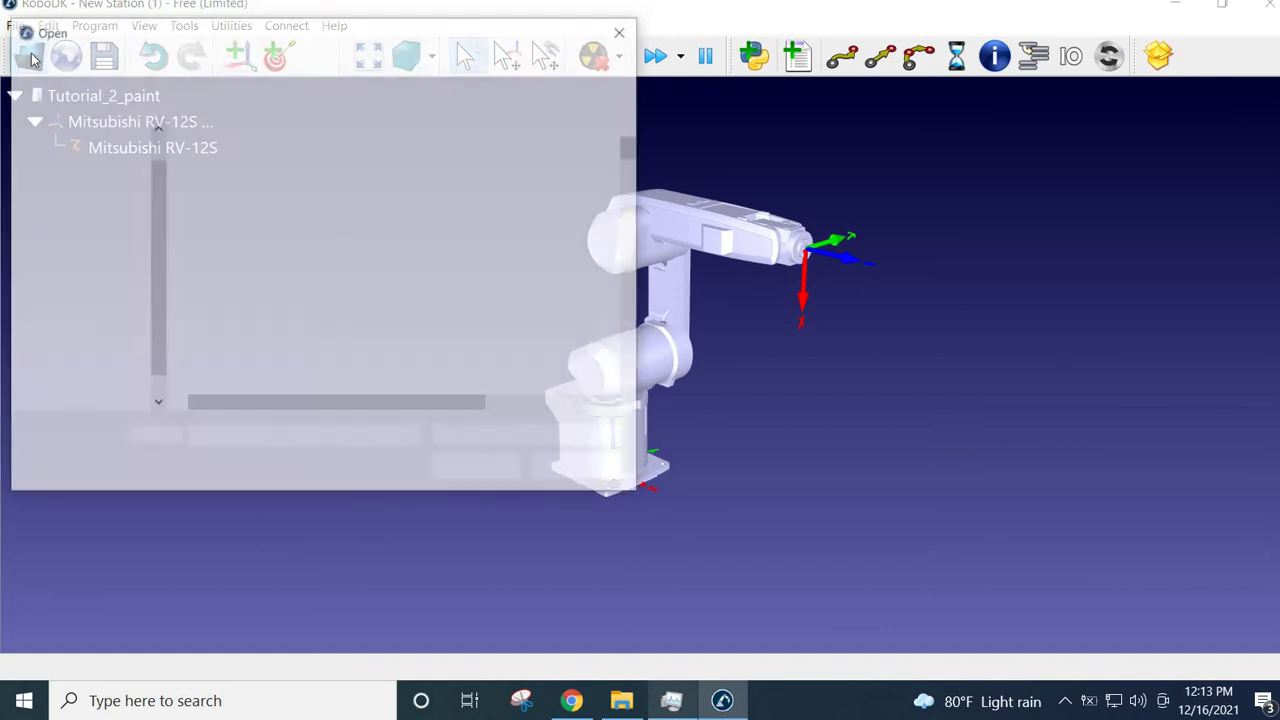
scroll(414, 329, down, 6)
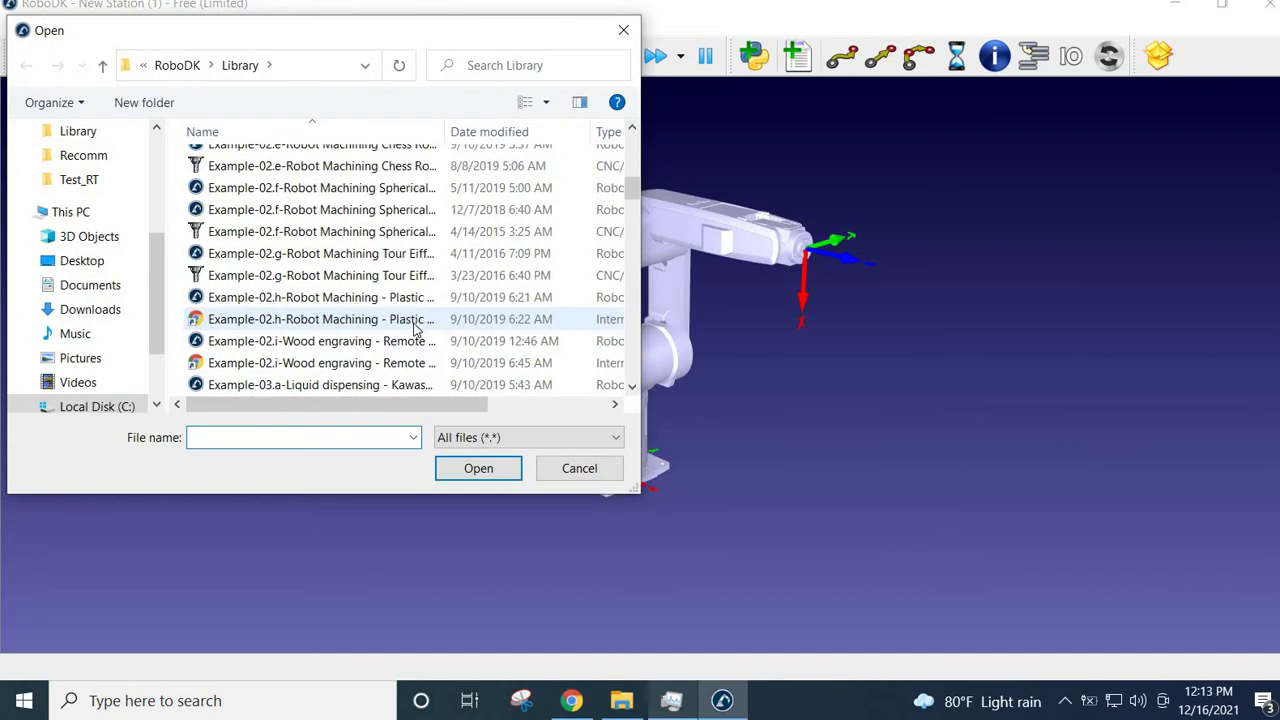
scroll(414, 329, down, 12)
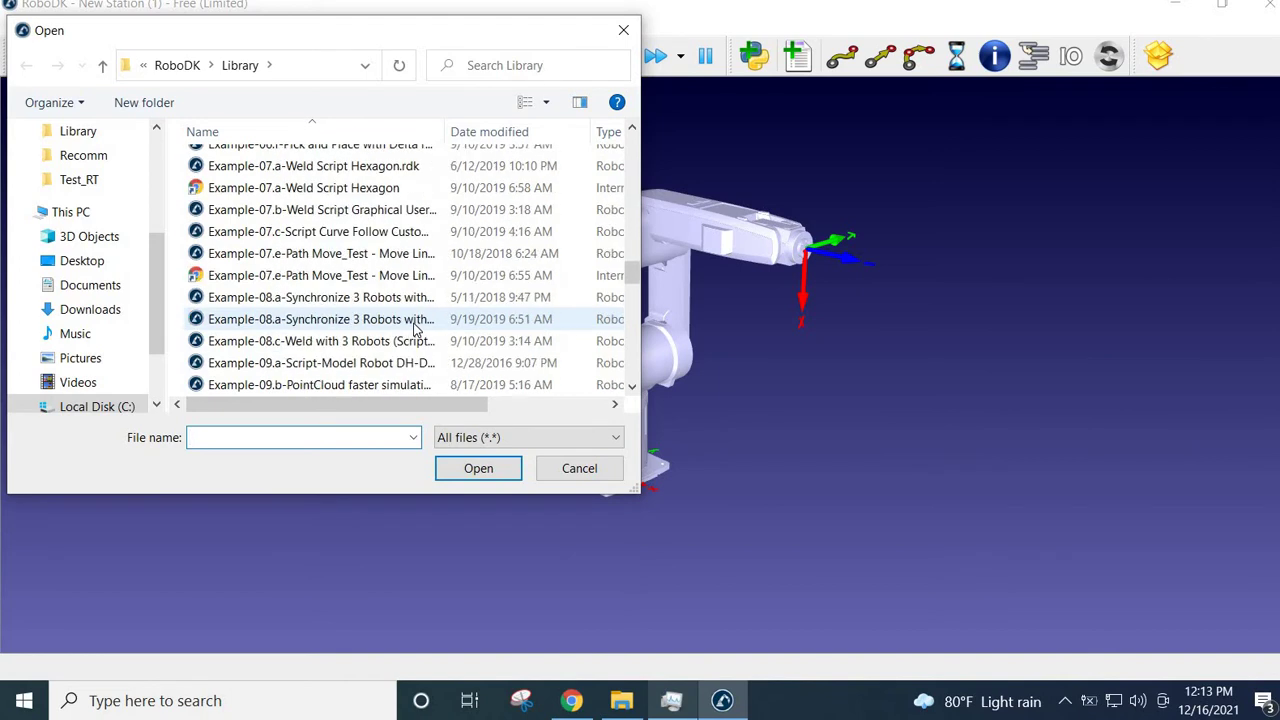
scroll(337, 333, down, 15)
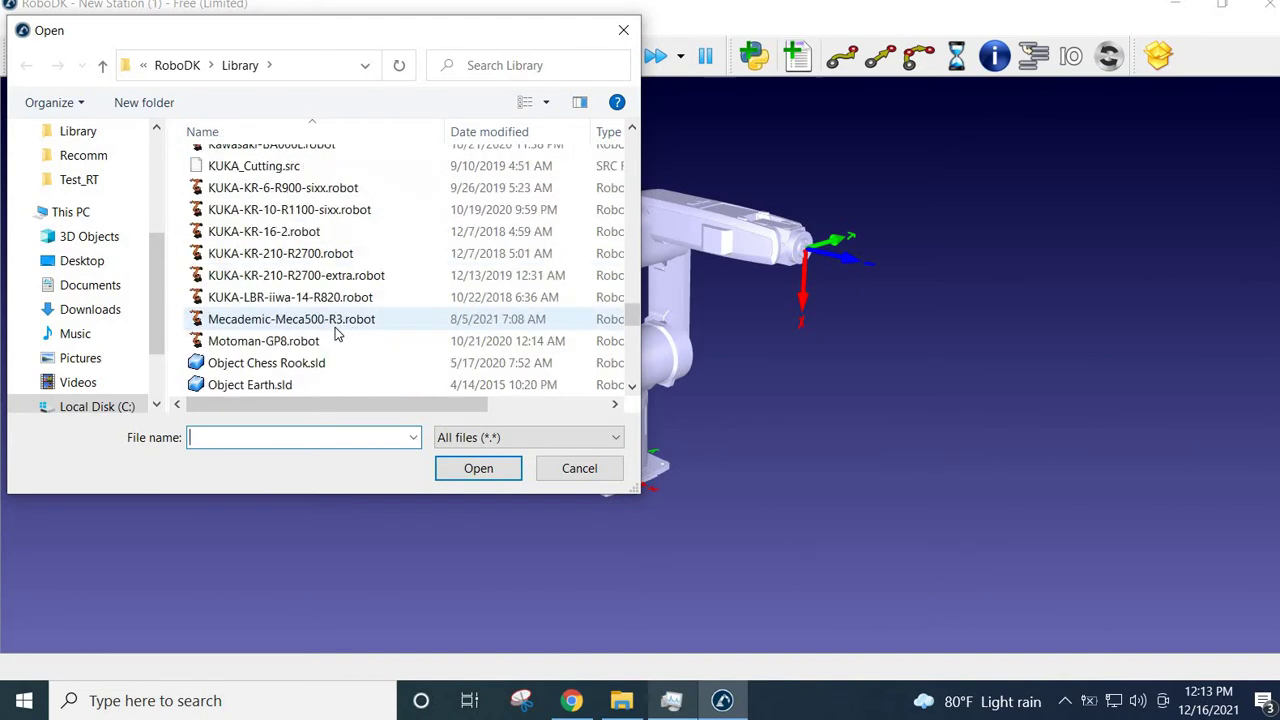
scroll(337, 333, down, 5)
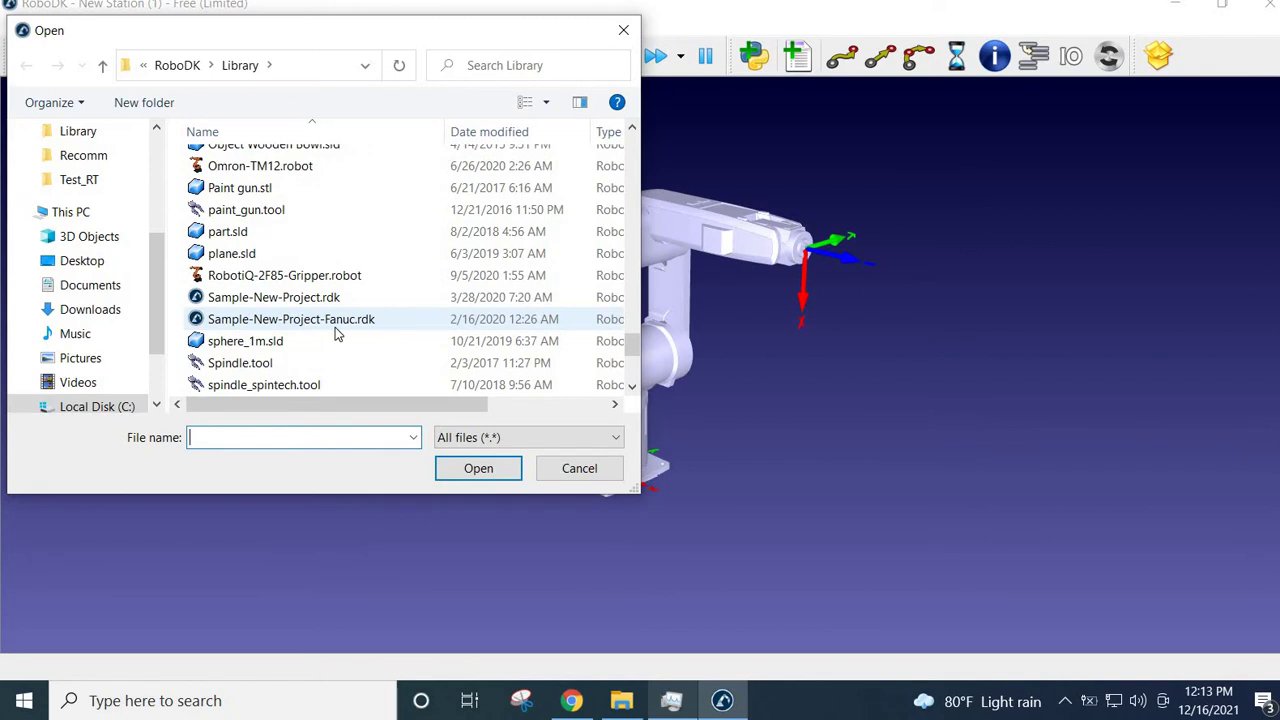
scroll(337, 333, down, 2)
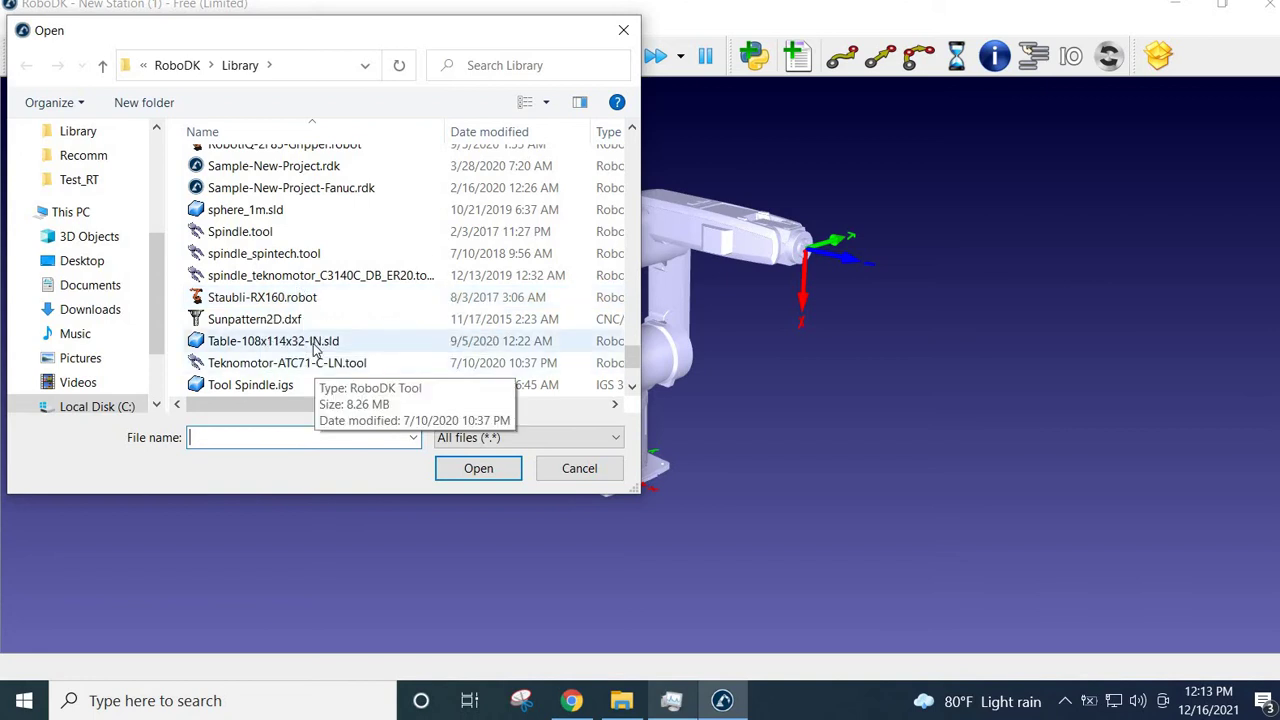
scroll(313, 346, down, 2)
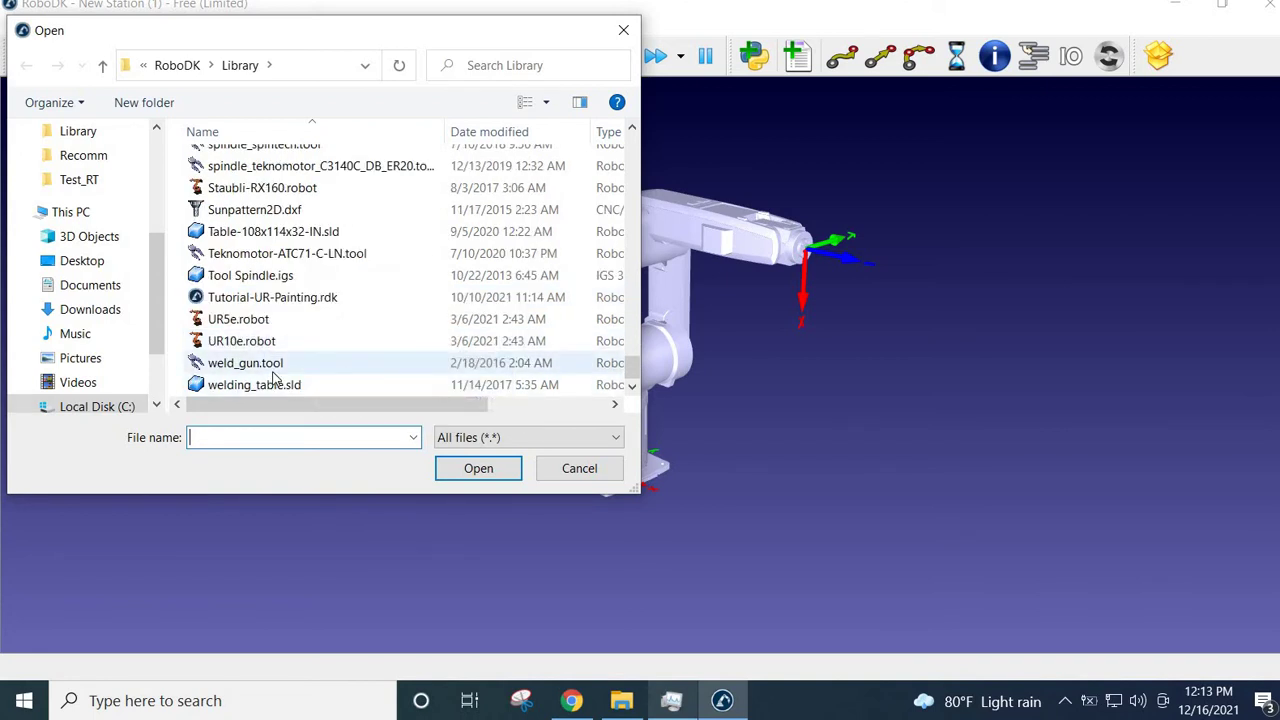
scroll(273, 378, up, 2)
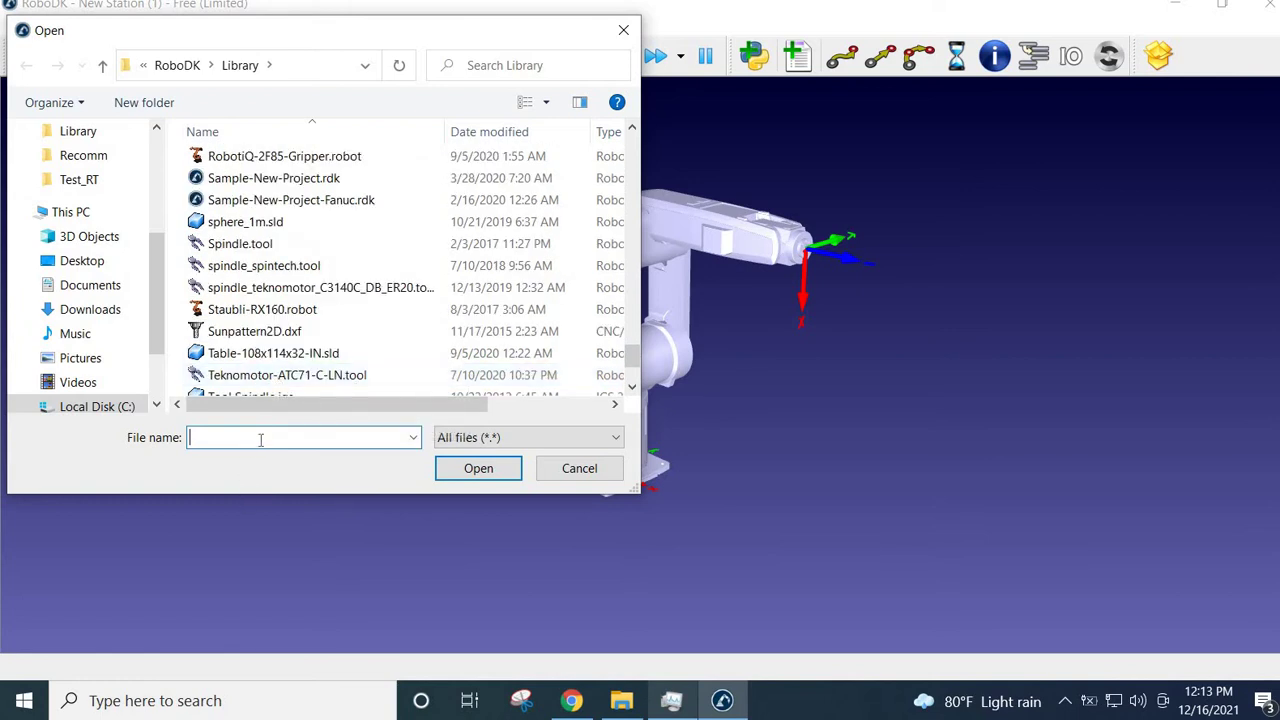
click(260, 437)
text(pai)
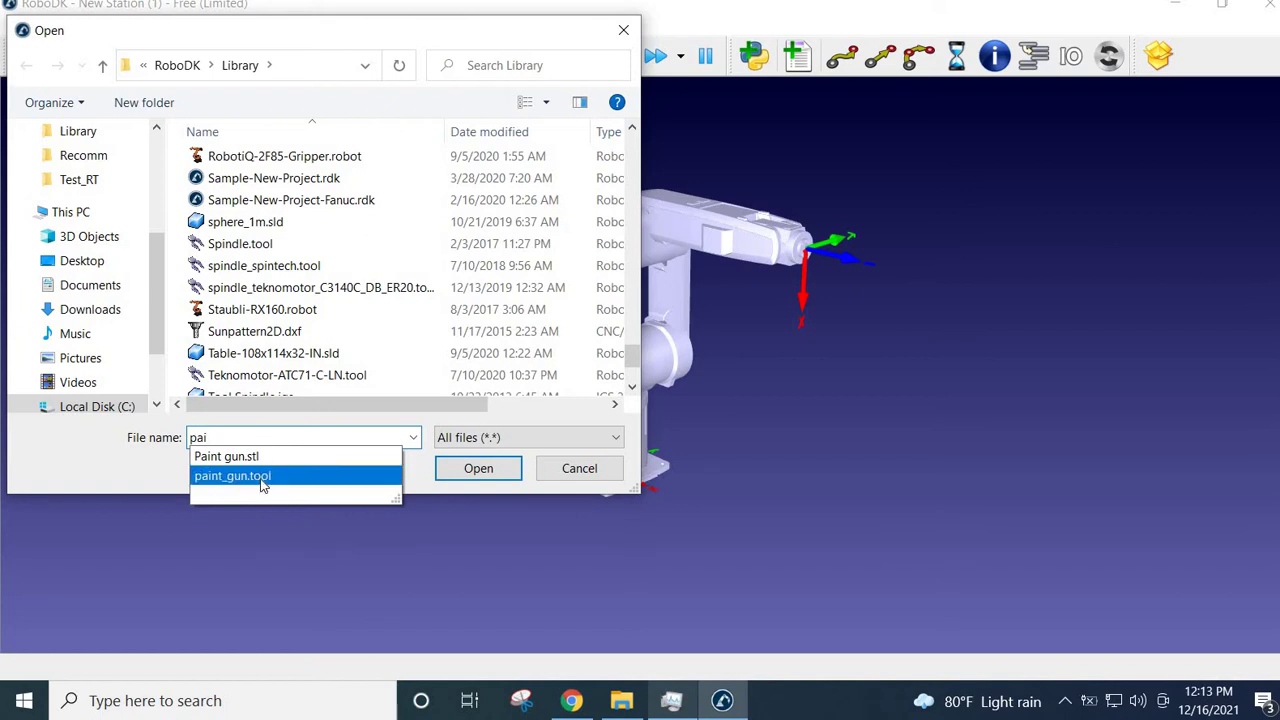
click(307, 477)
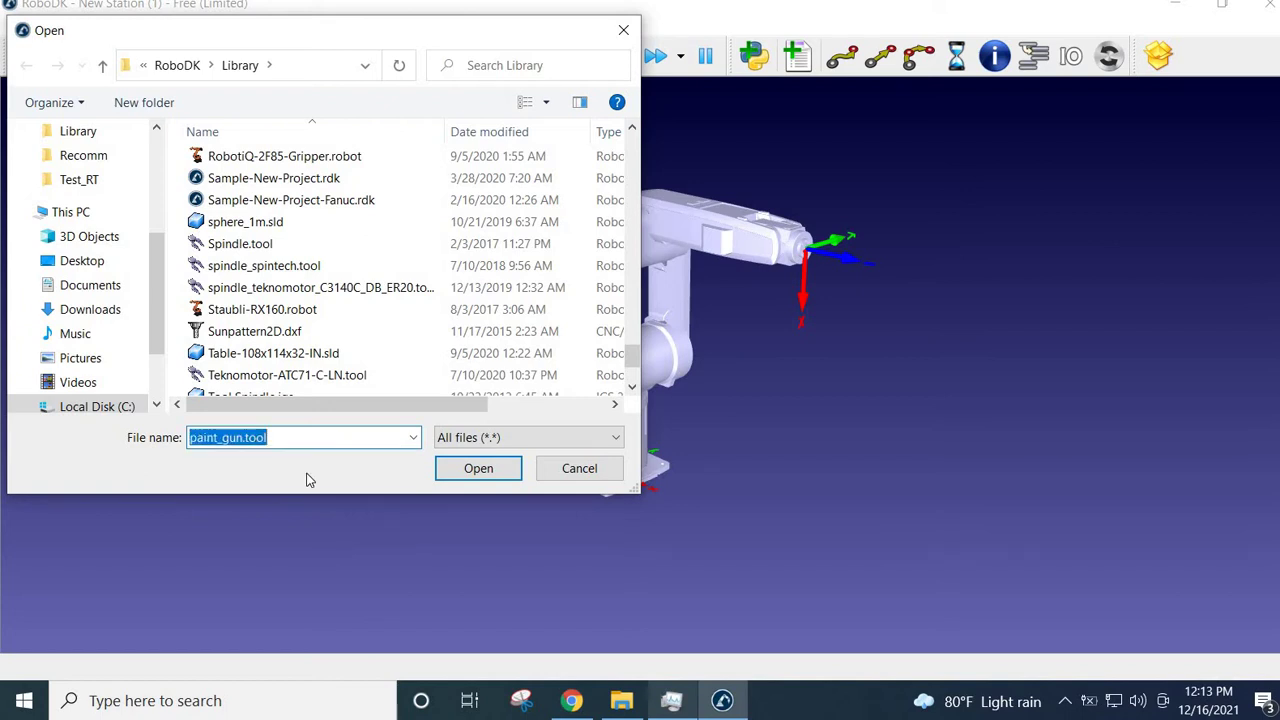
click(483, 472)
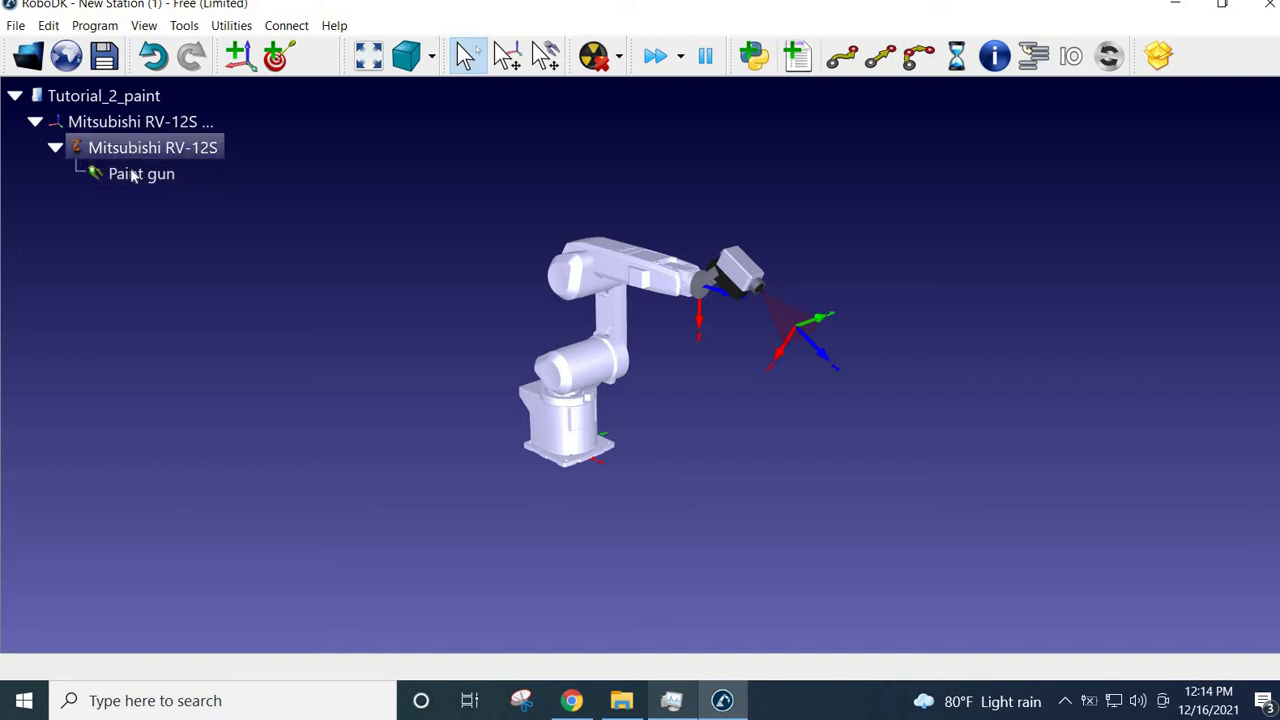
Check whether the Paint gun is set as the robot's active tool, and clear the selection
click(133, 175)
right_click(141, 182)
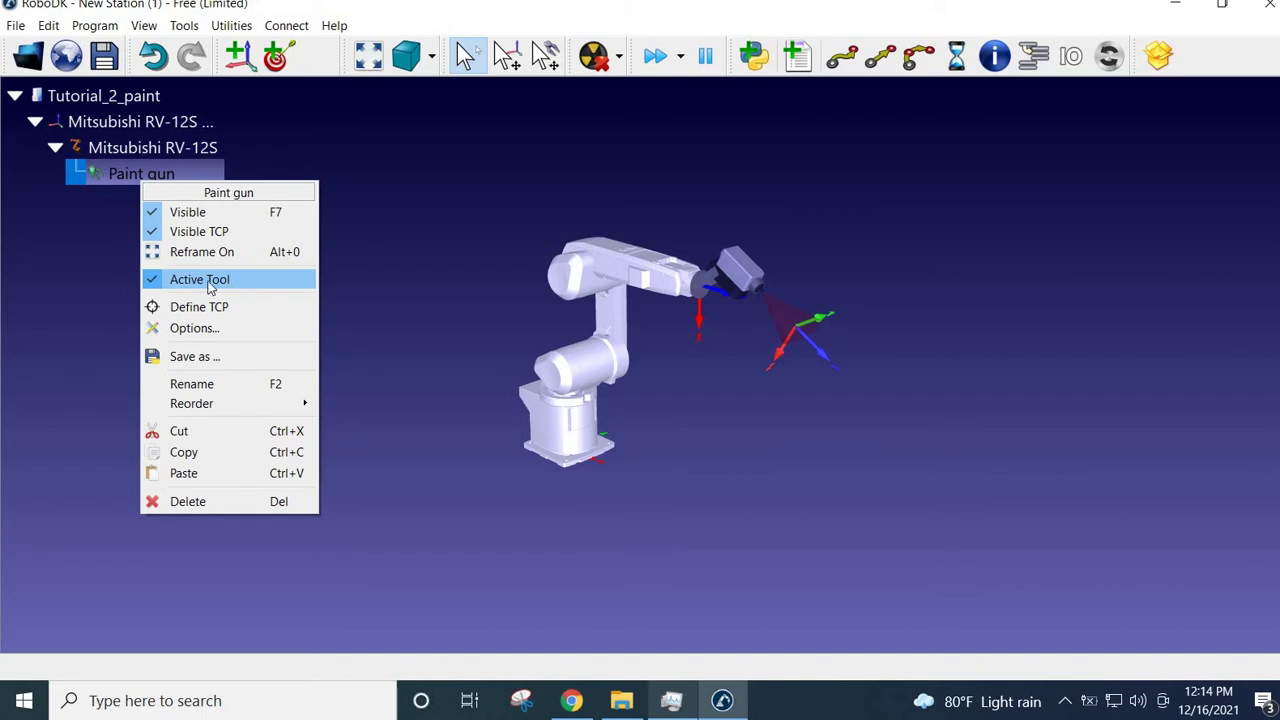
click(403, 278)
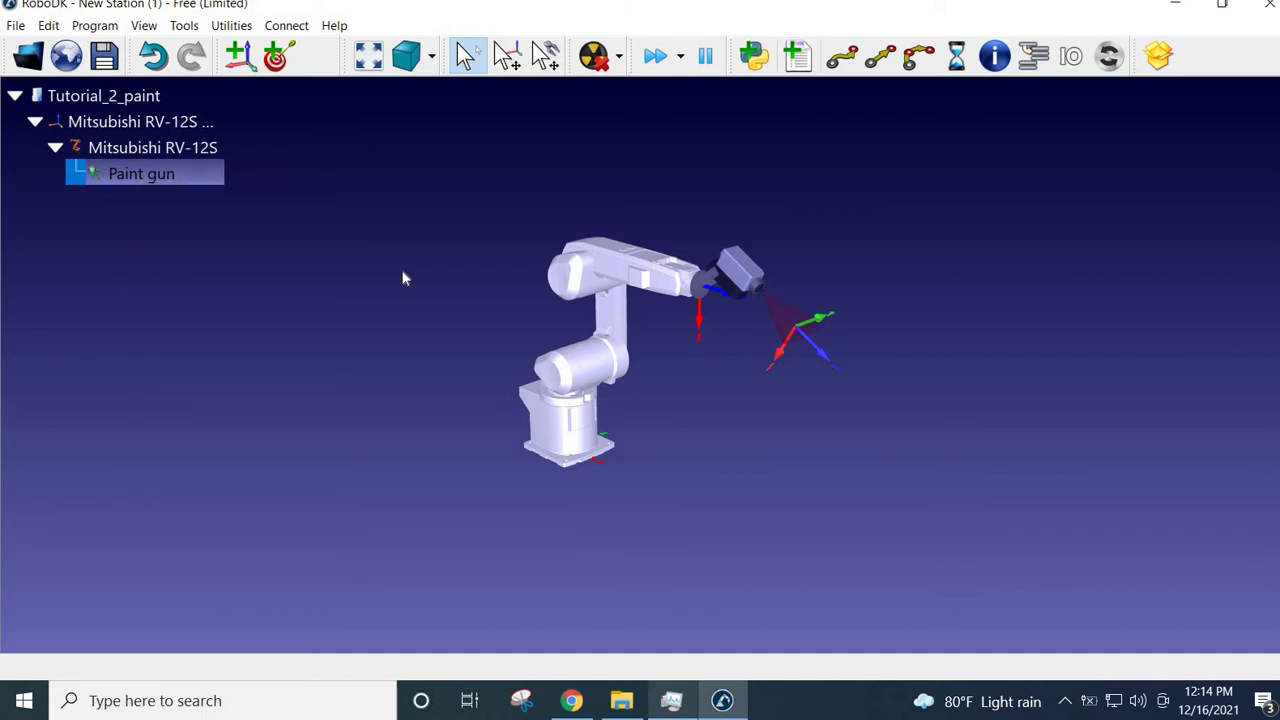
click(403, 278)
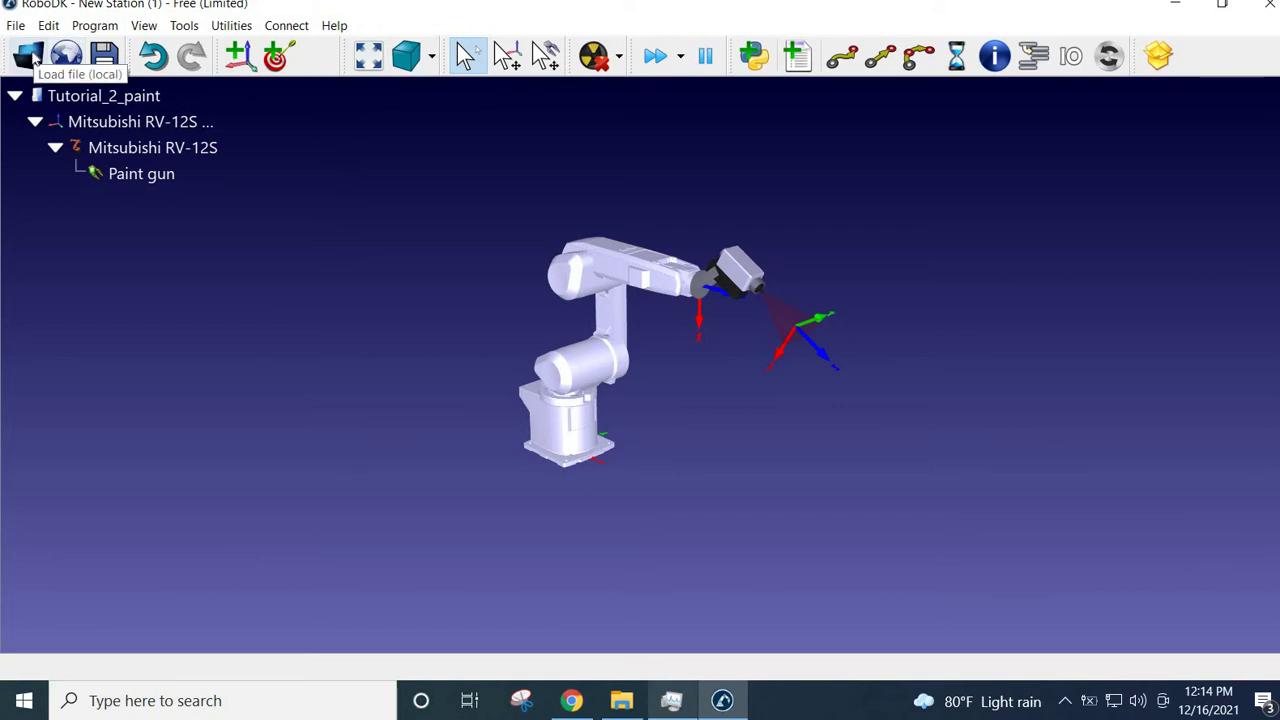
Load Object Inspection.stl from the local RoboDK Library folder into the station
click(28, 56)
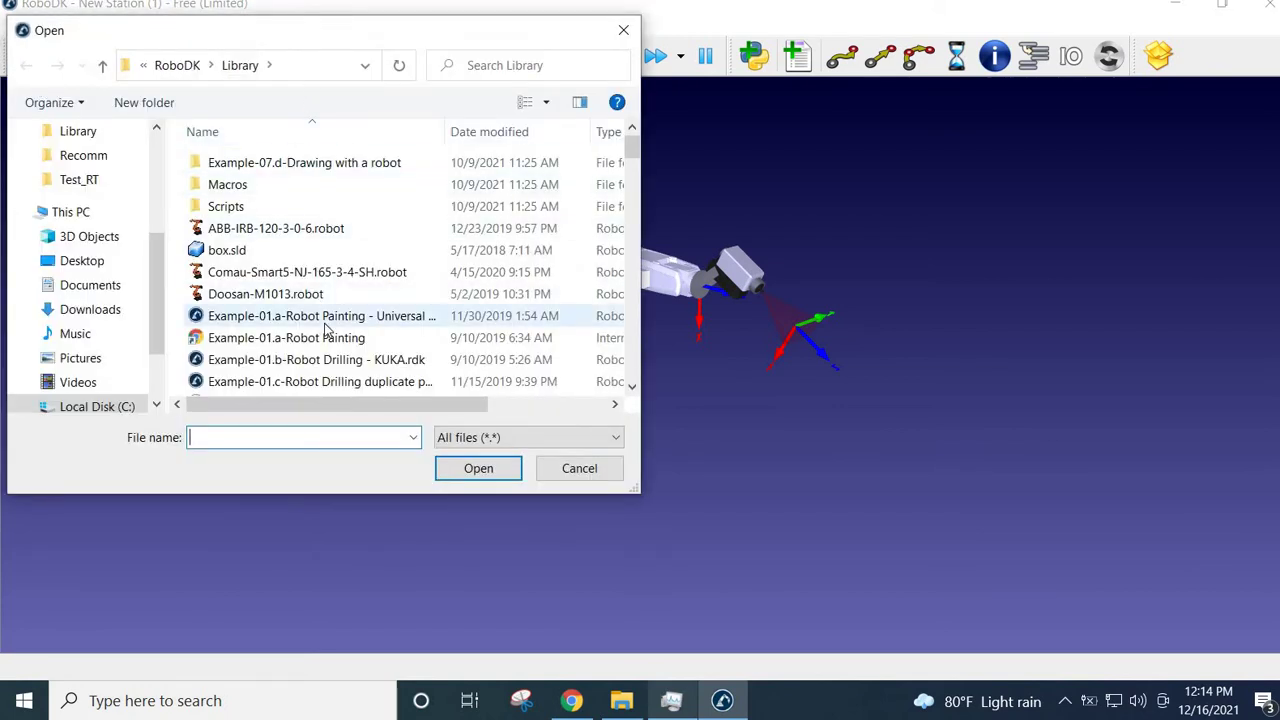
scroll(325, 330, down, 15)
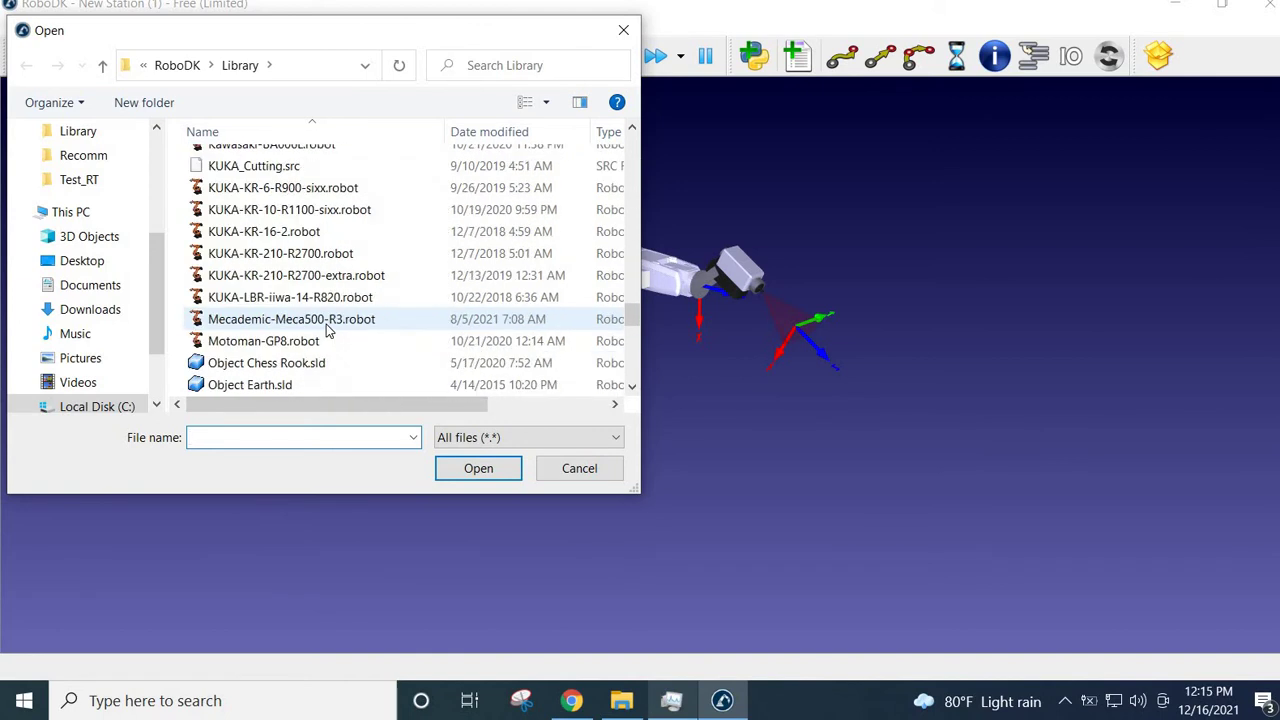
scroll(308, 368, down, 1)
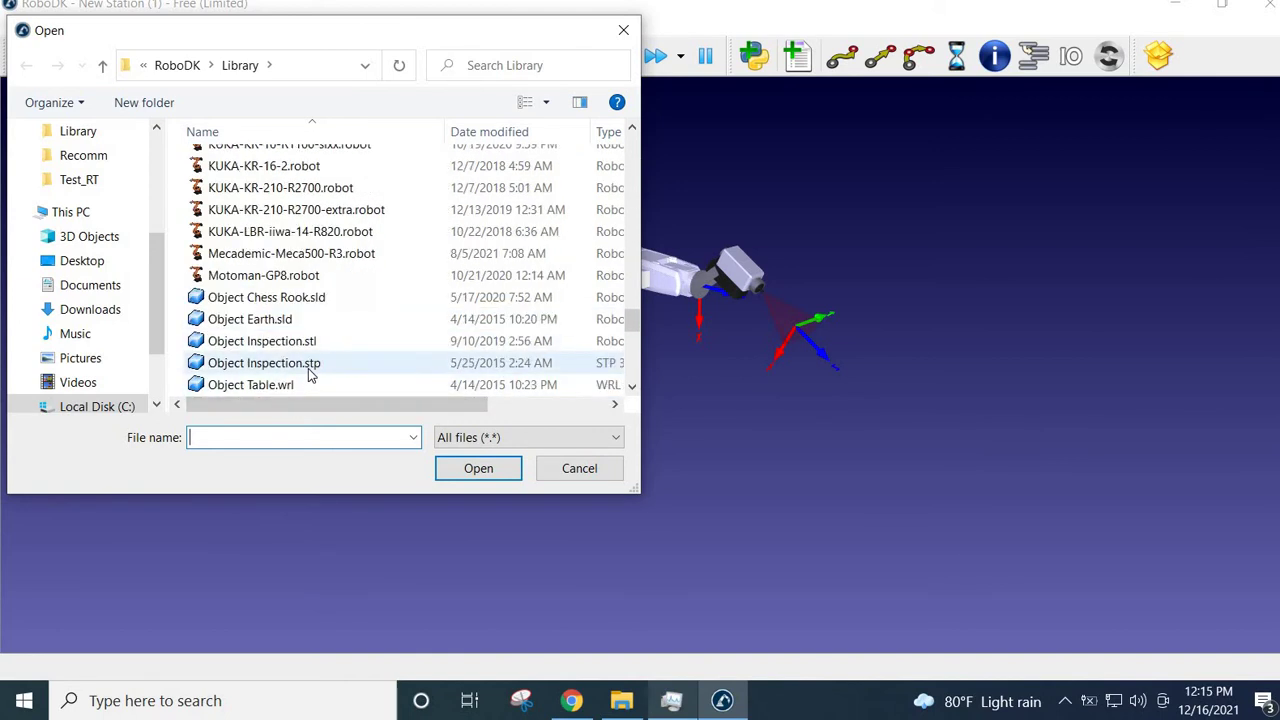
double_click(262, 341)
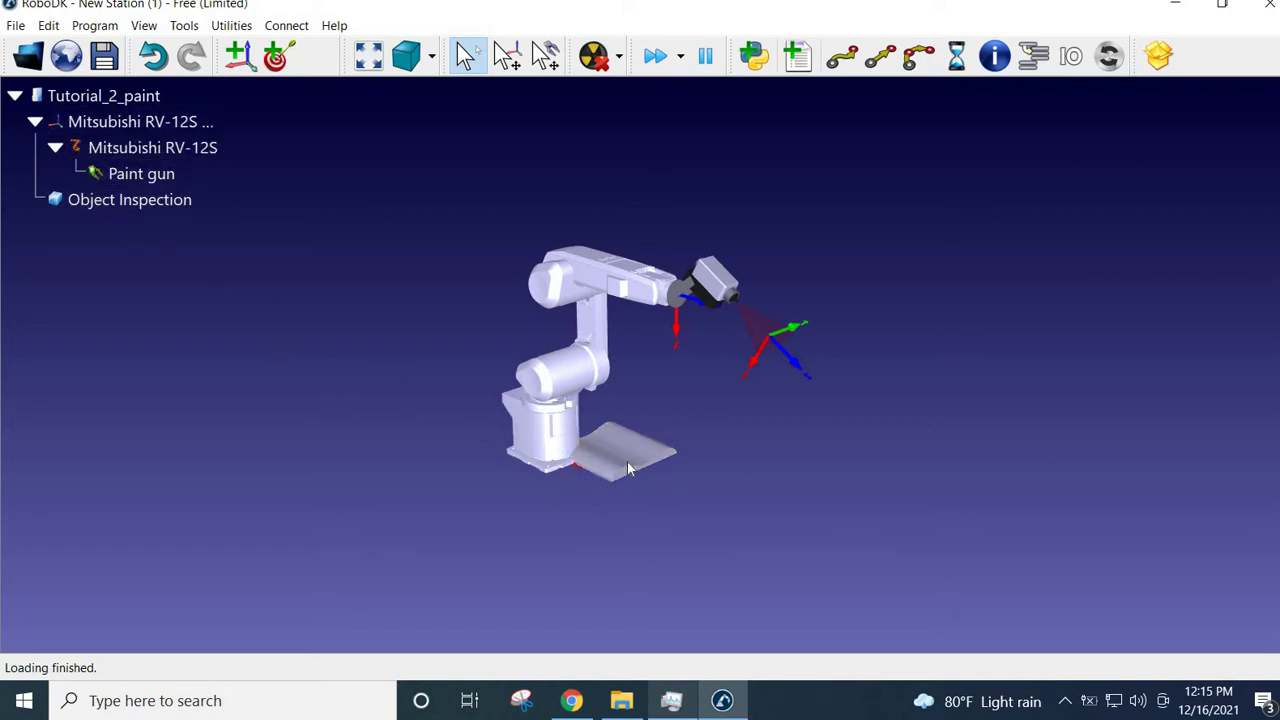
drag(669, 554, 772, 518)
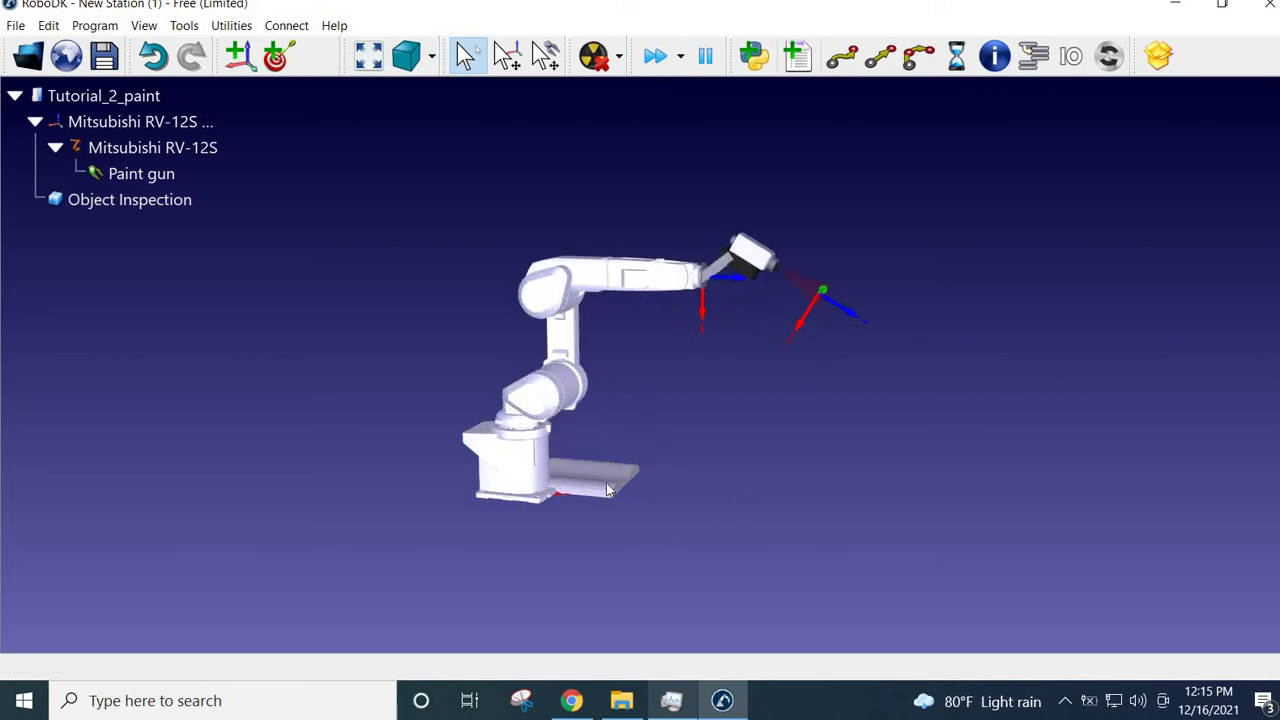
Open the details of Object Inspection and set its position reference to Mitsubishi RV-12S Base
click(607, 489)
double_click(607, 489)
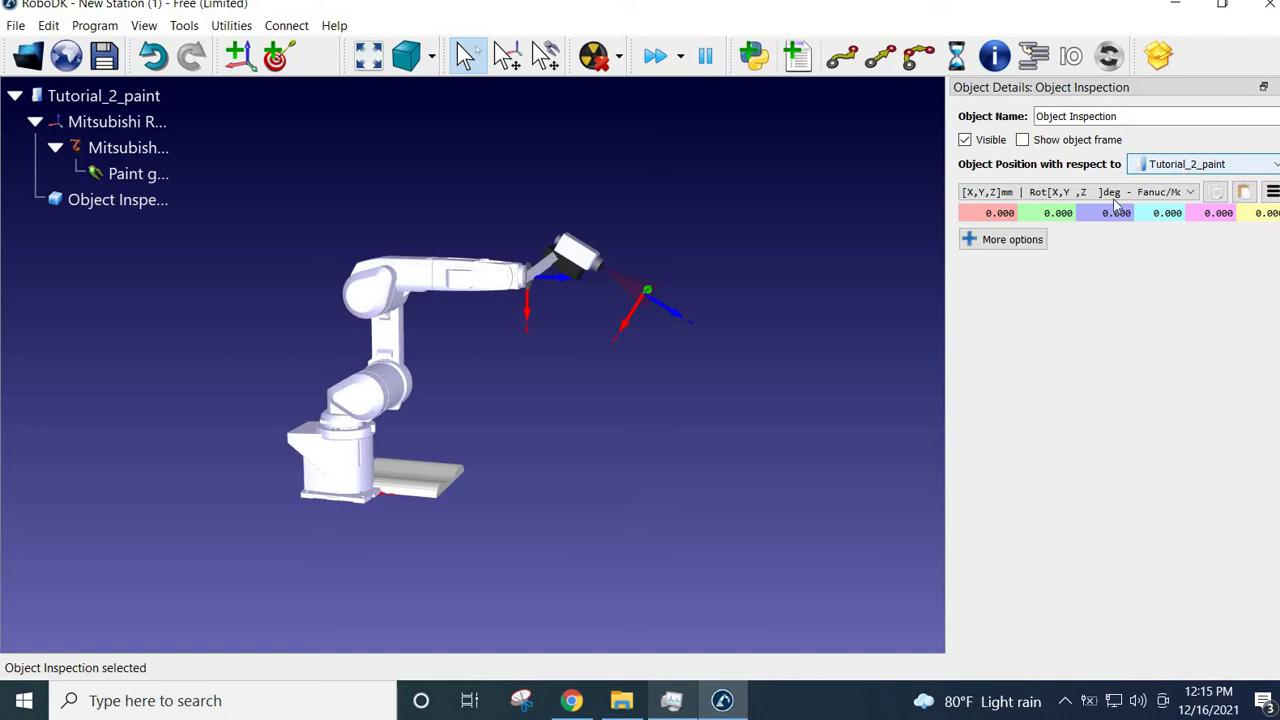
click(1218, 164)
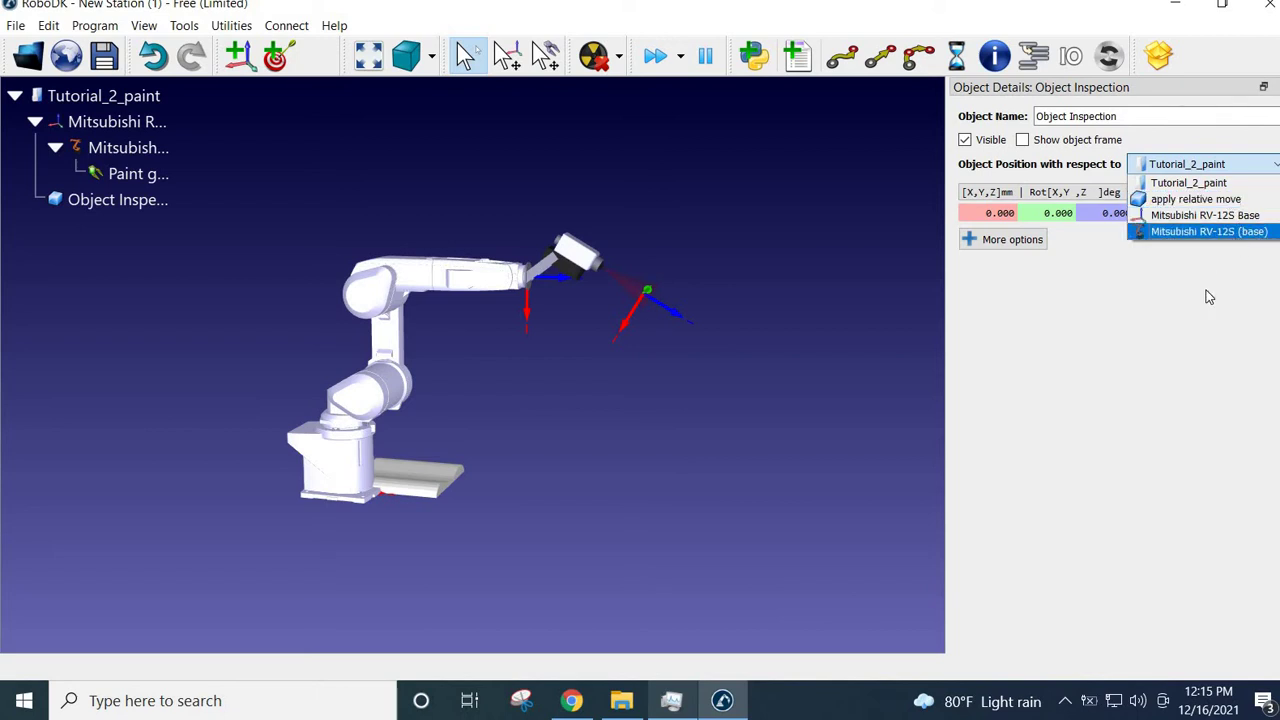
click(1217, 217)
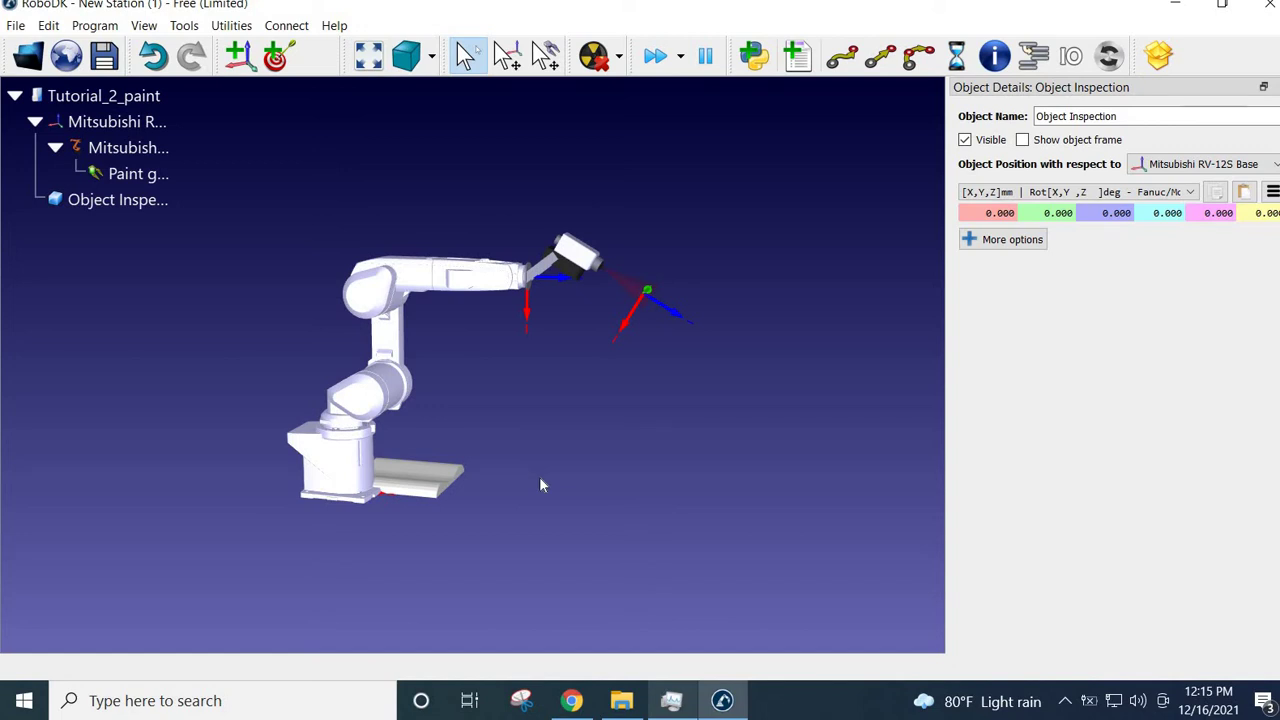
Enlarge the displayed frame axes and check the base frame's X and Y directions relative to Object Inspection
drag(537, 508, 388, 546)
key(plus)
key(plus)
key(plus)
key(plus)
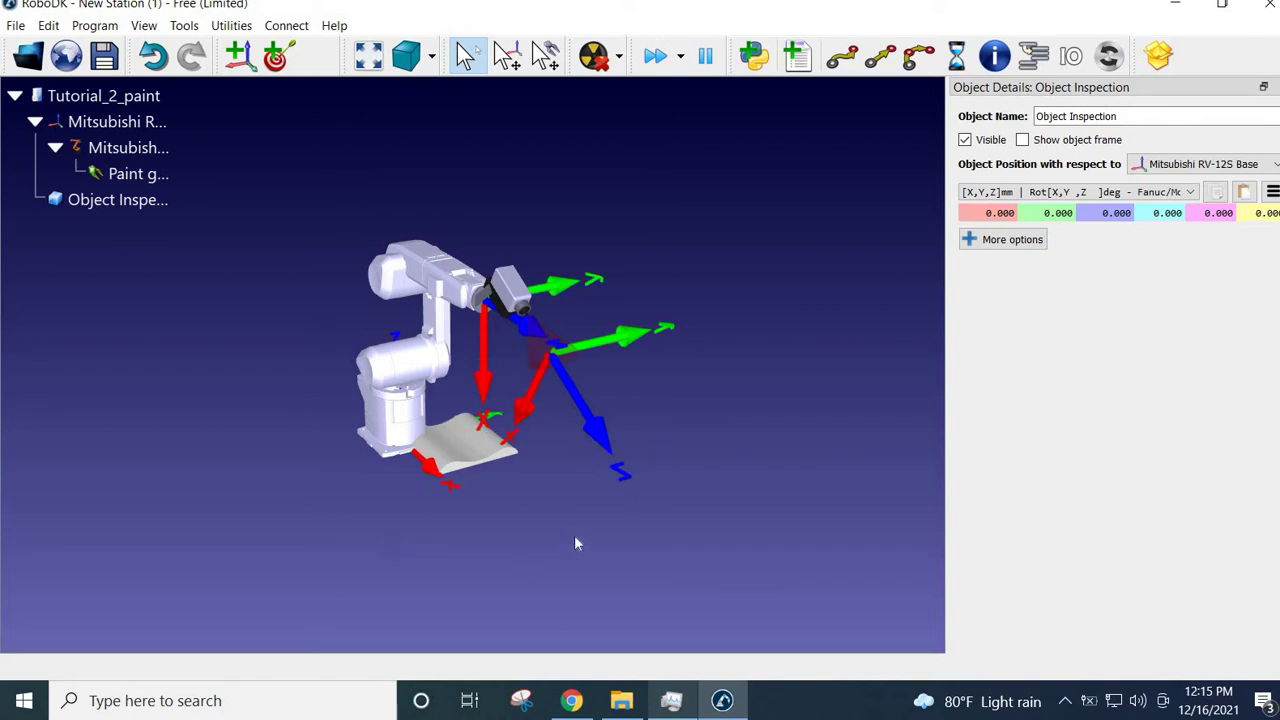
drag(543, 553, 712, 440)
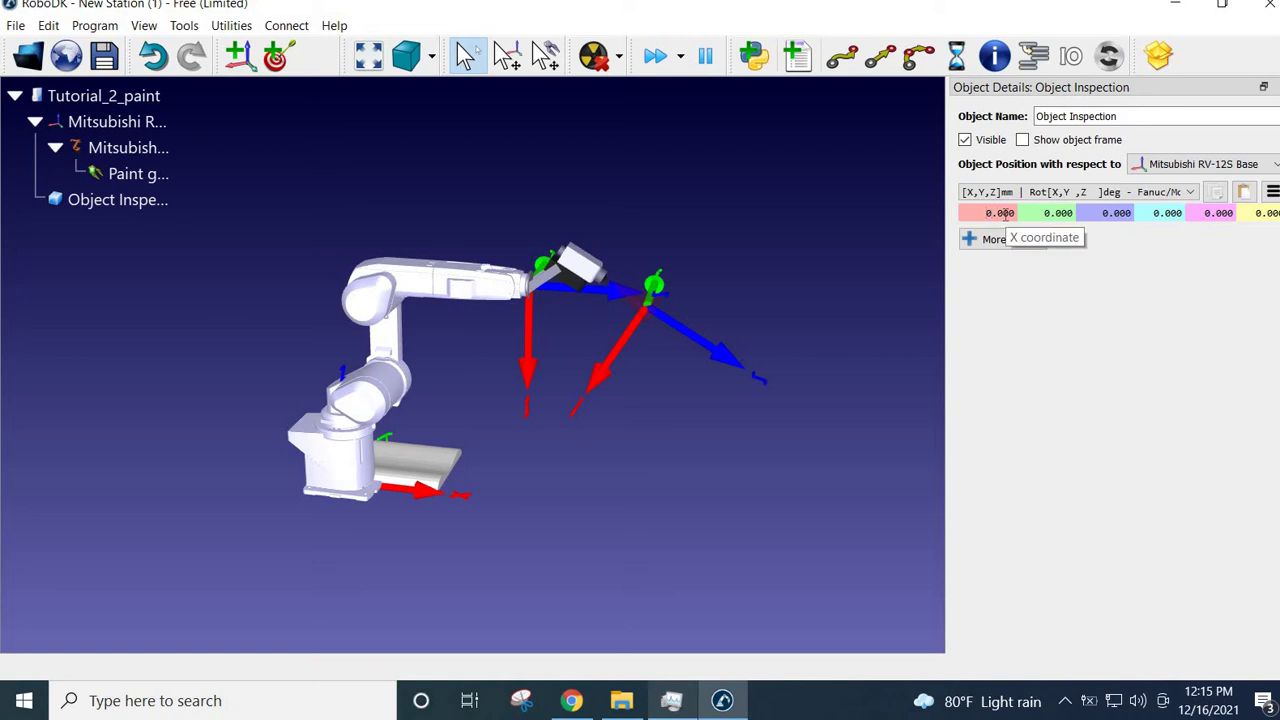
Try an X coordinate of 300 mm for Object Inspection and set it to 600 mm
text(300)
key(Delete)
key(Return)
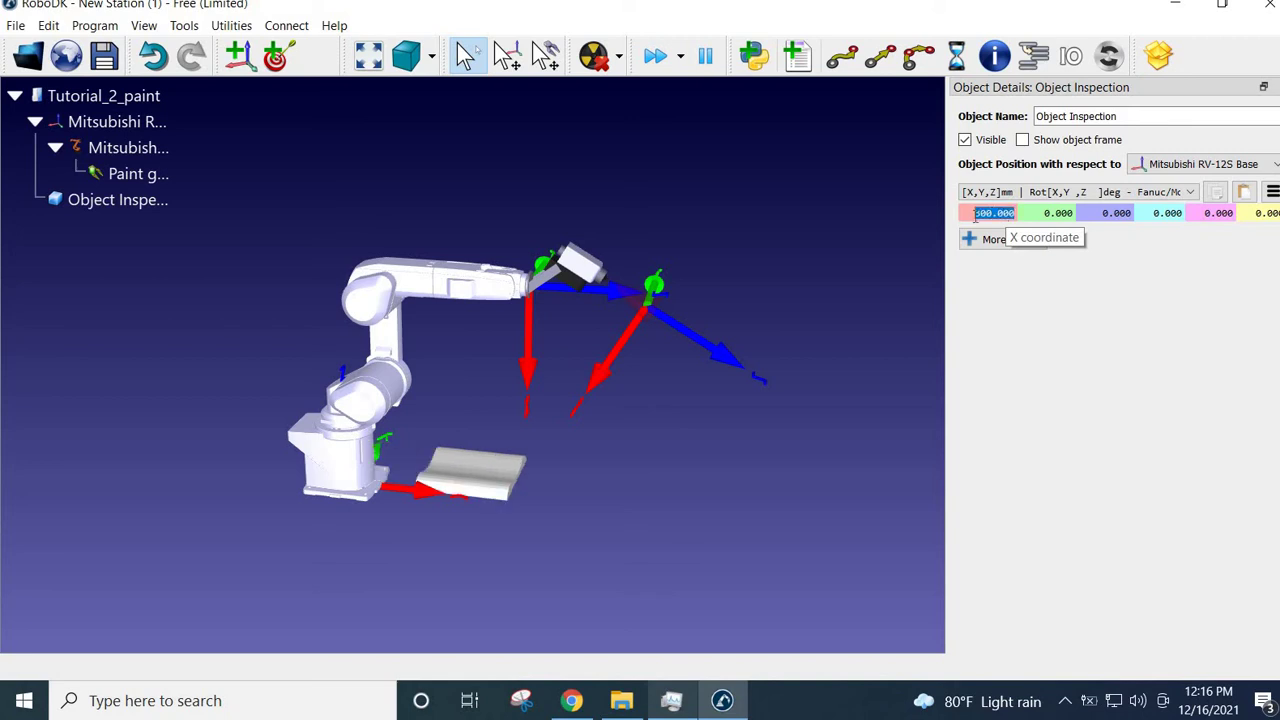
text(600)
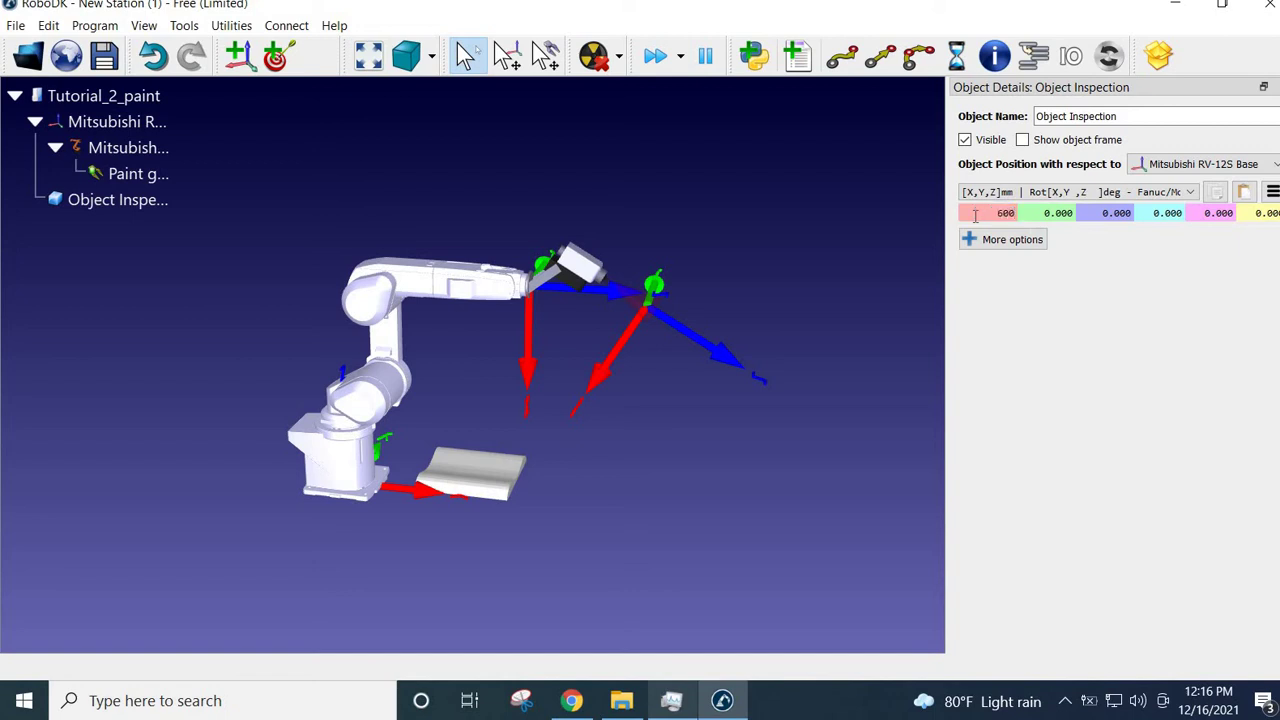
key(Return)
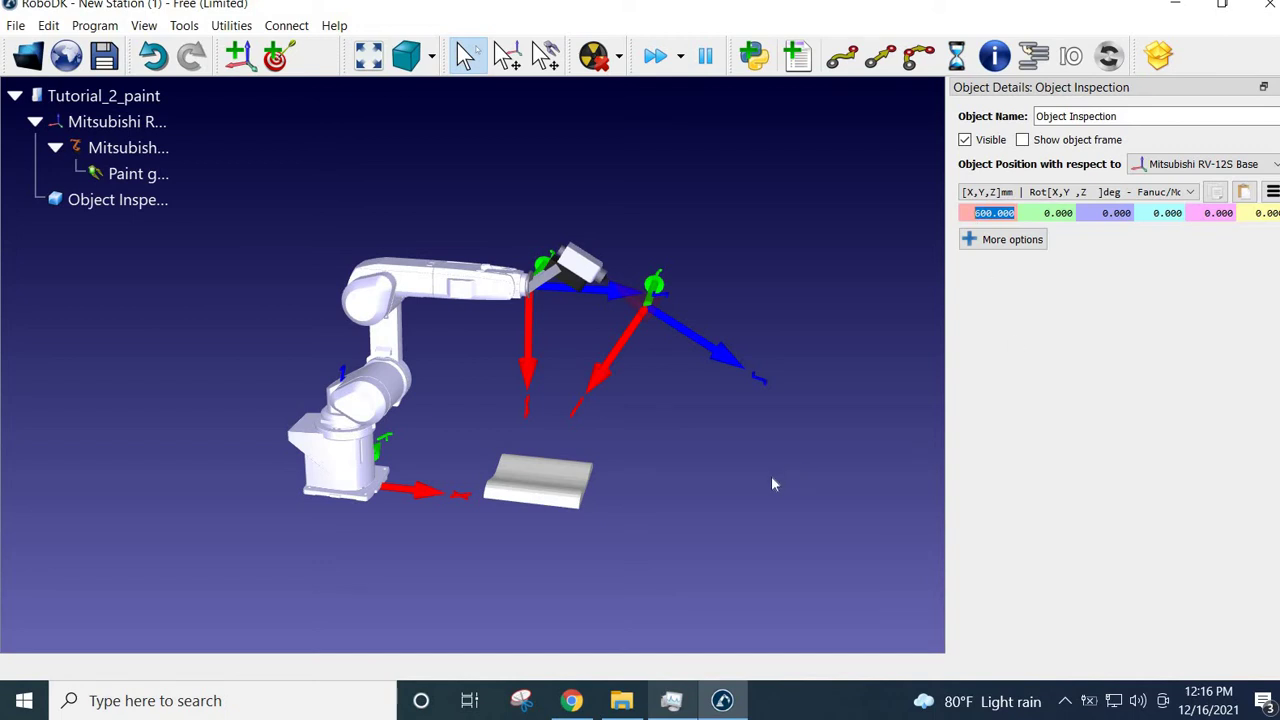
mouse_move(771, 476)
mouse_down()
mouse_move(617, 514)
mouse_move(805, 476)
mouse_move(790, 488)
mouse_up()
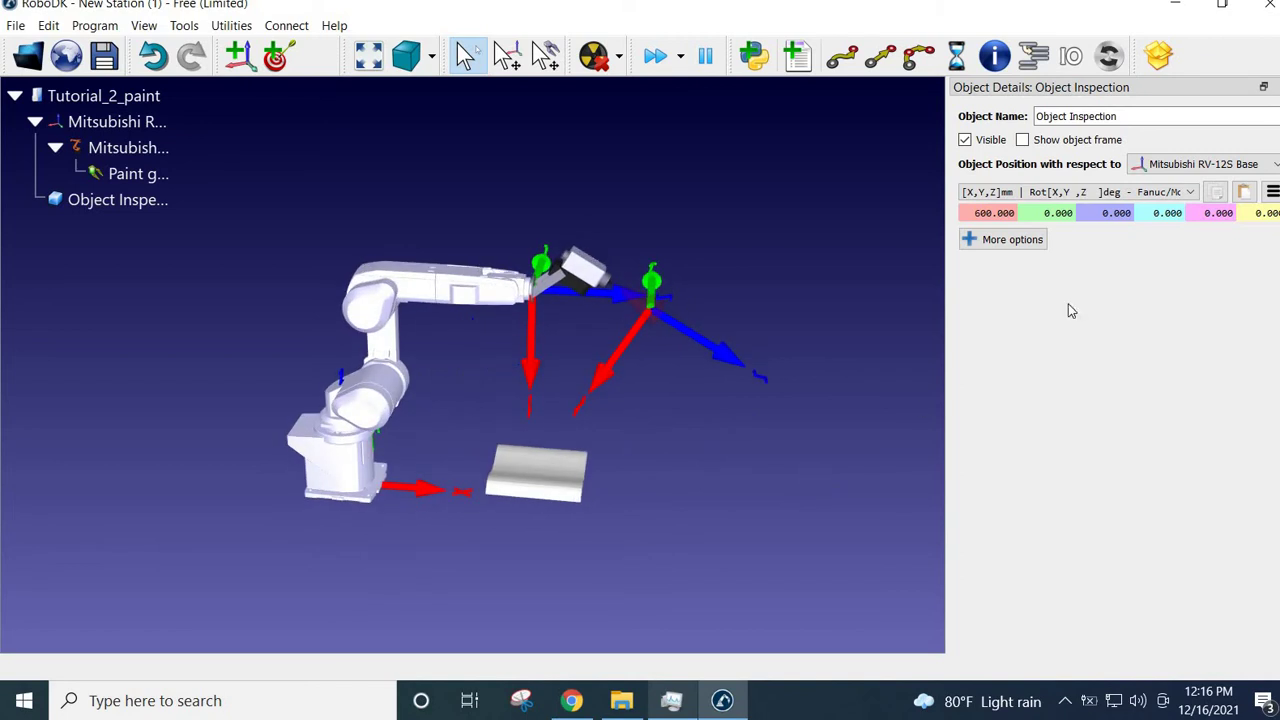
Try Y coordinates of 50, -50 and -100 mm for Object Inspection relative to the robot base
click(1043, 215)
text(50)
key(Delete)
key(Return)
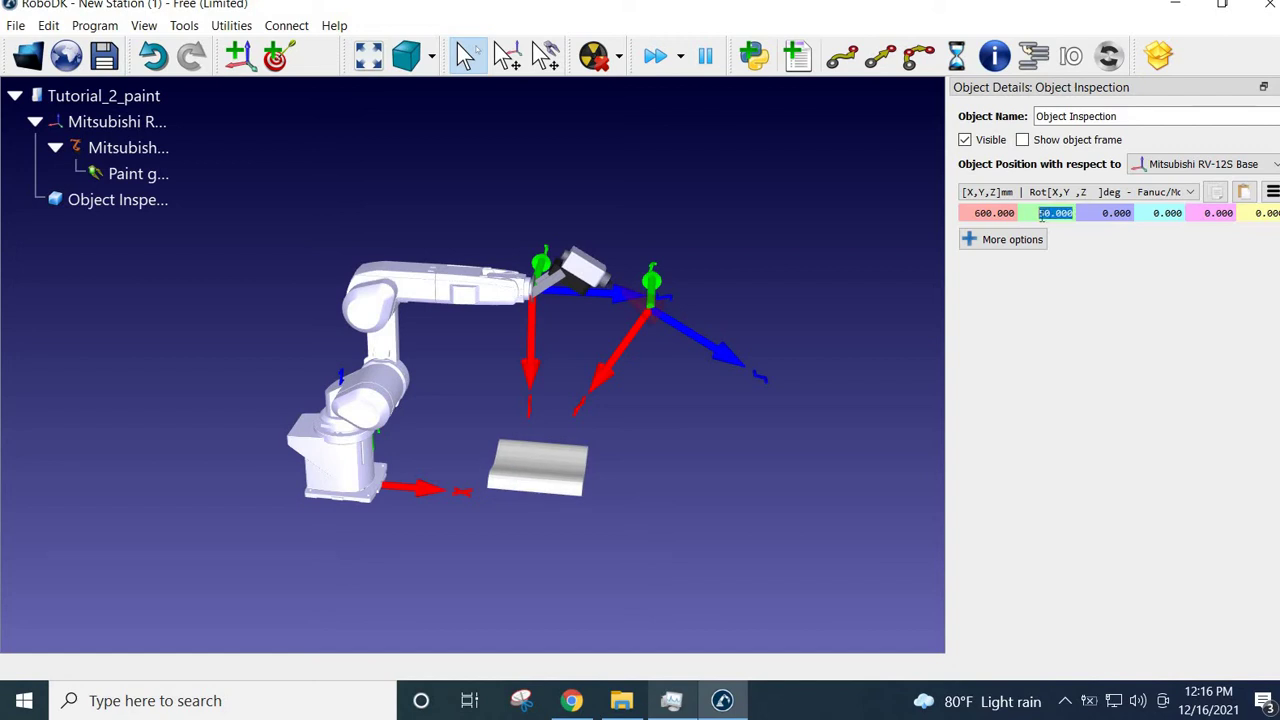
text(-50)
key(Return)
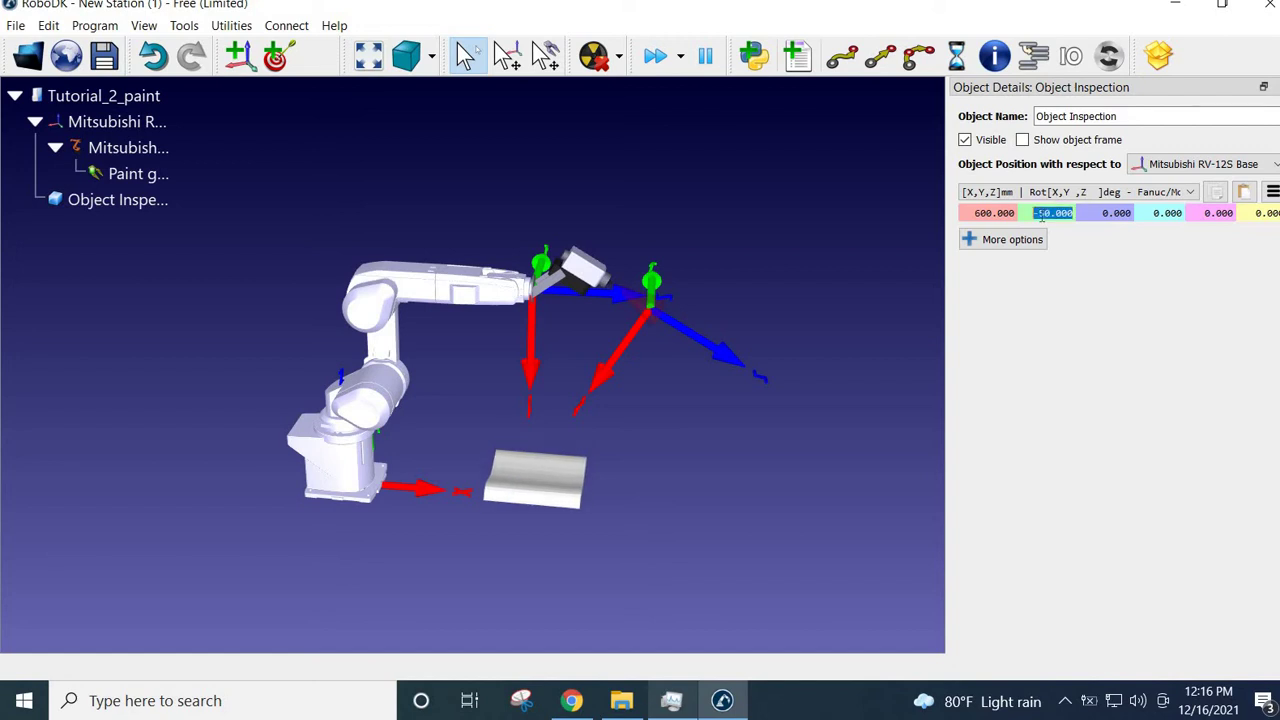
text(-100)
key(Return)
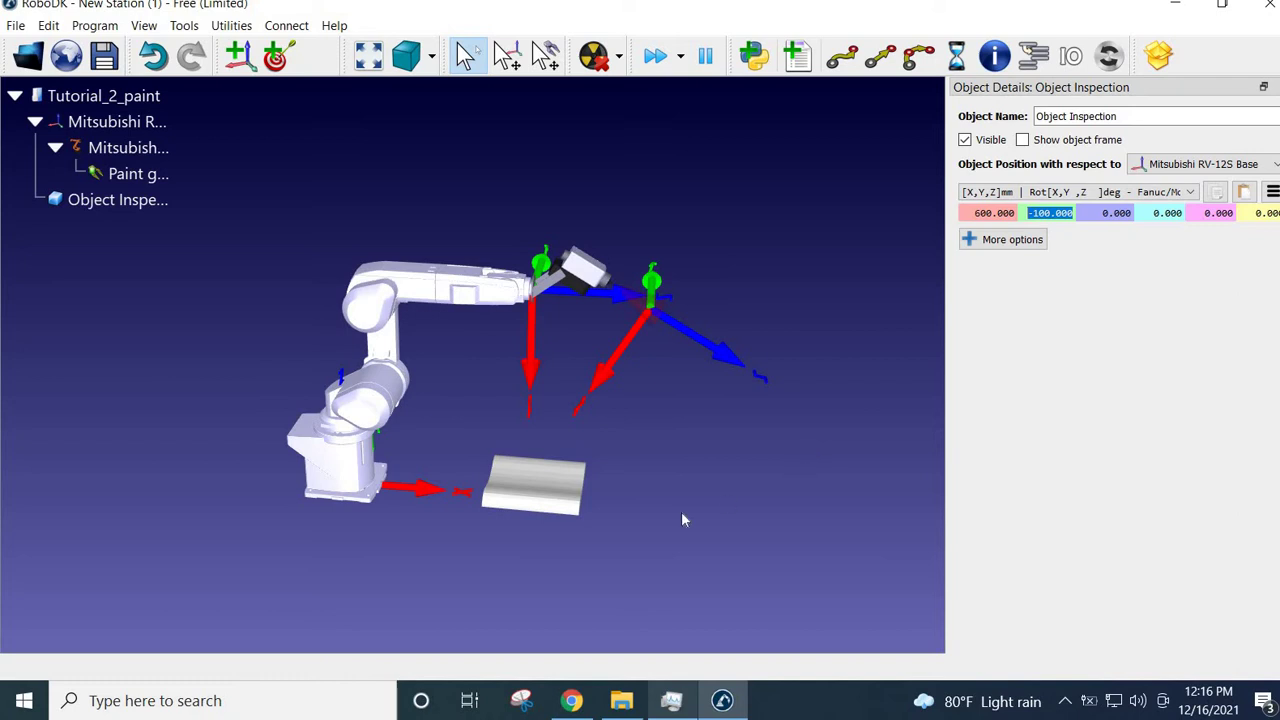
drag(681, 519, 623, 537)
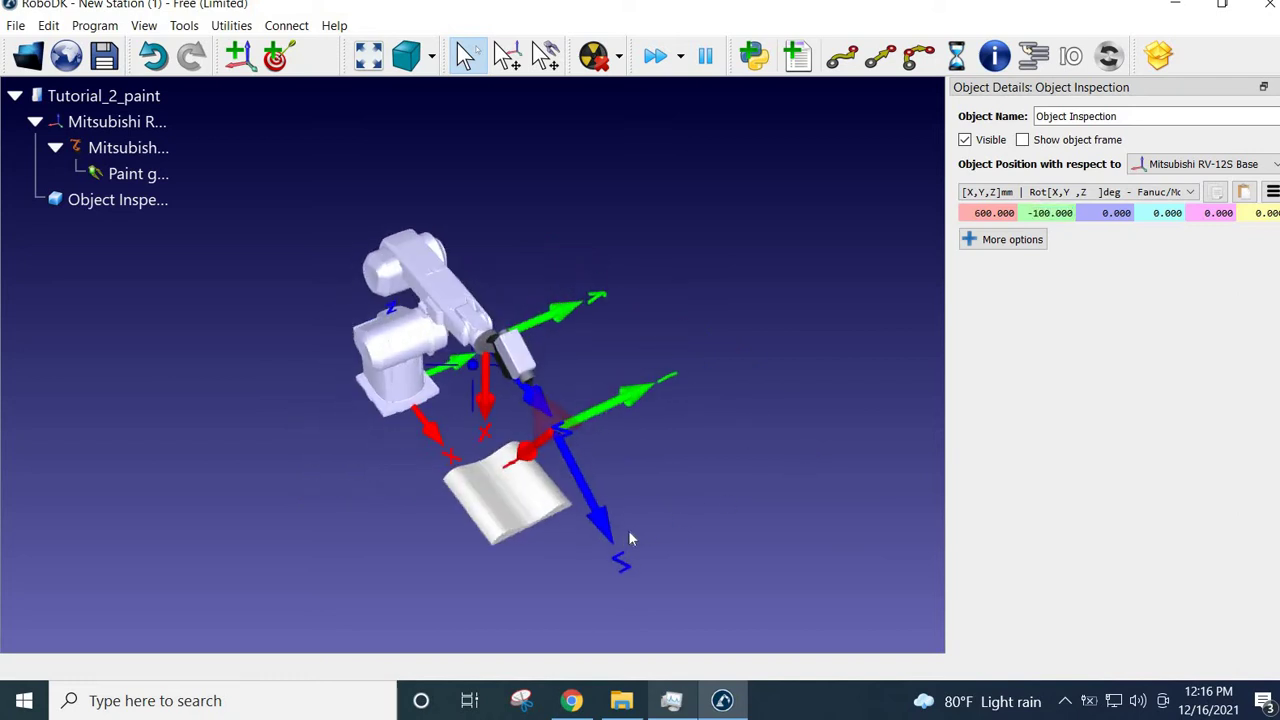
Try Y coordinates of -200 and -300 mm for Object Inspection and set it to -250 mm
click(1044, 222)
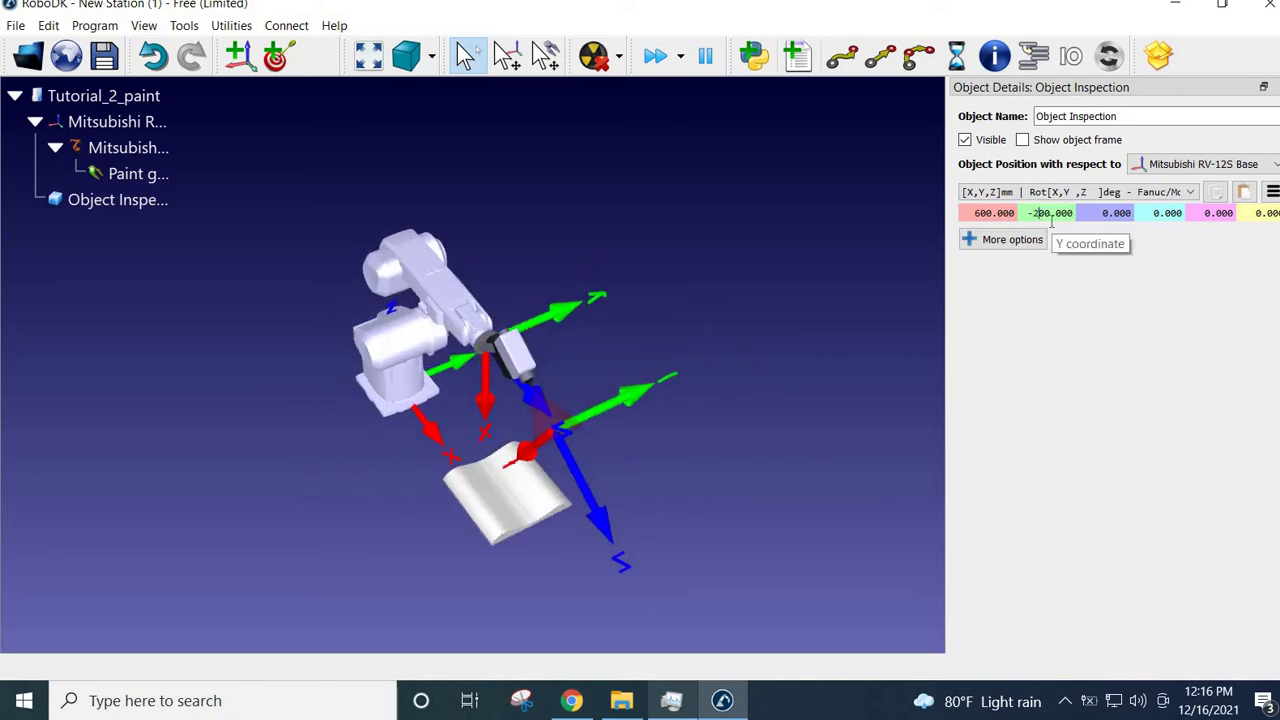
key(Return)
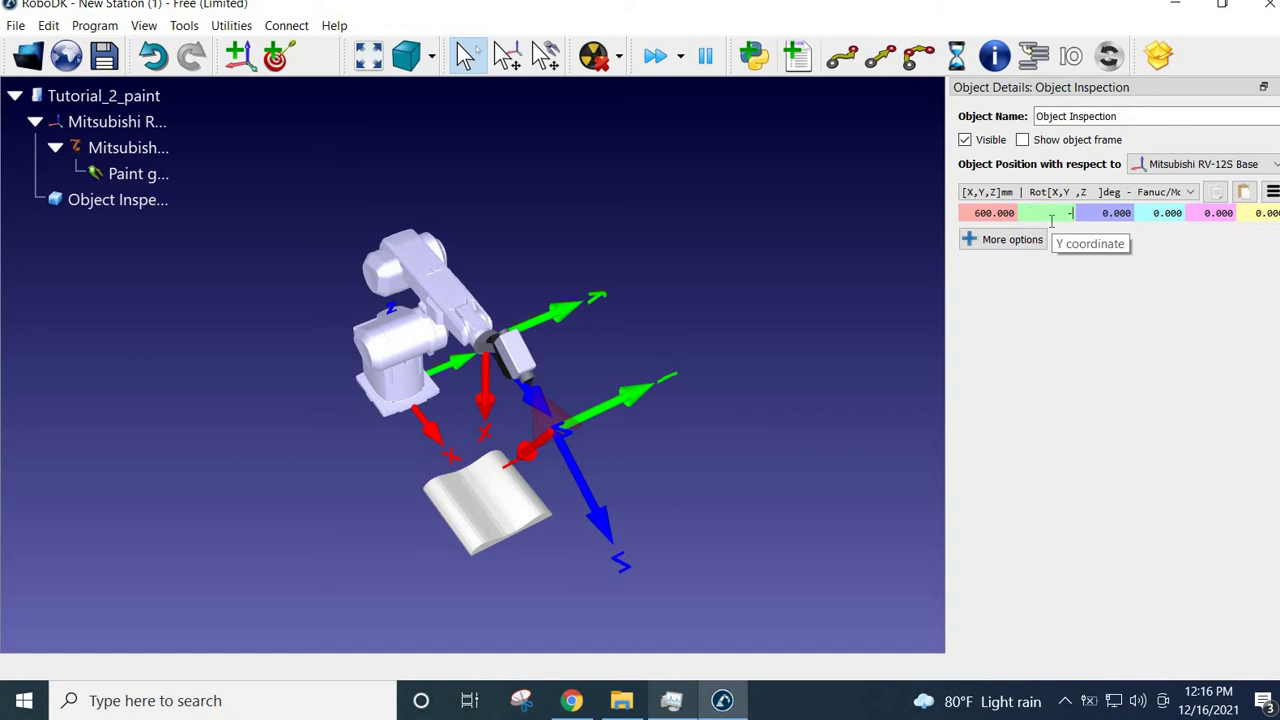
text(300)
key(Return)
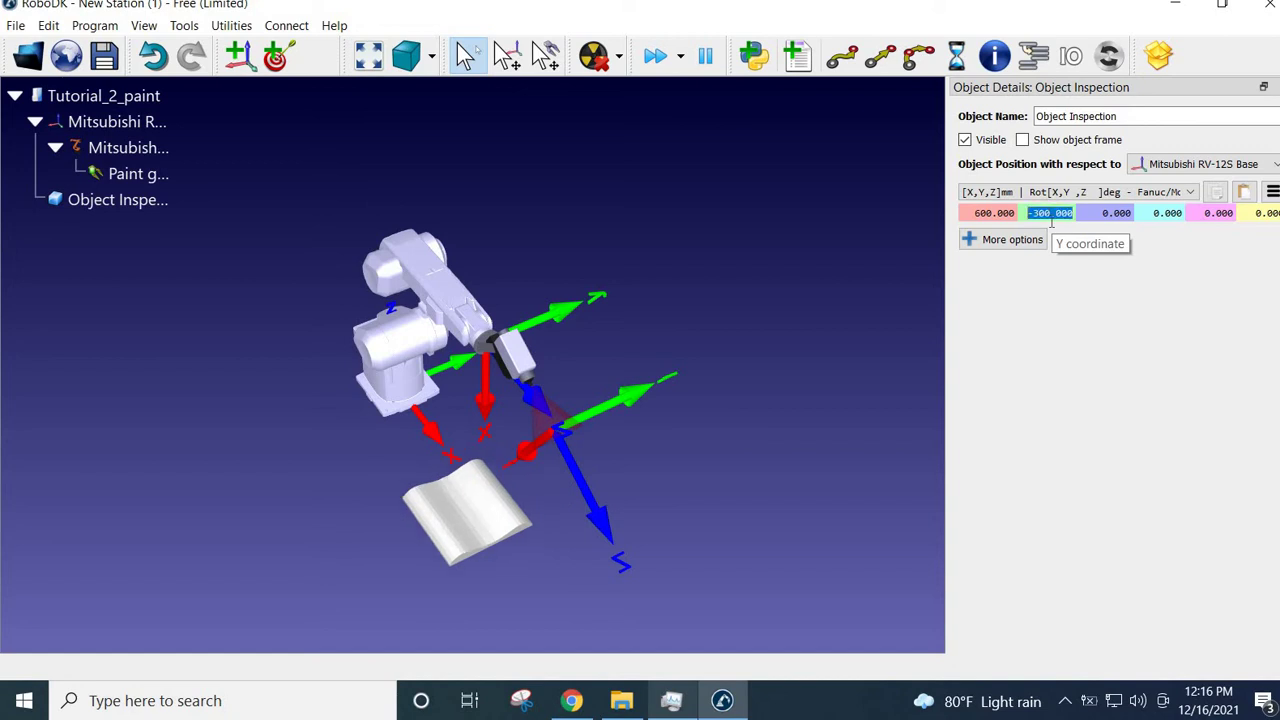
text(-250)
key(Return)
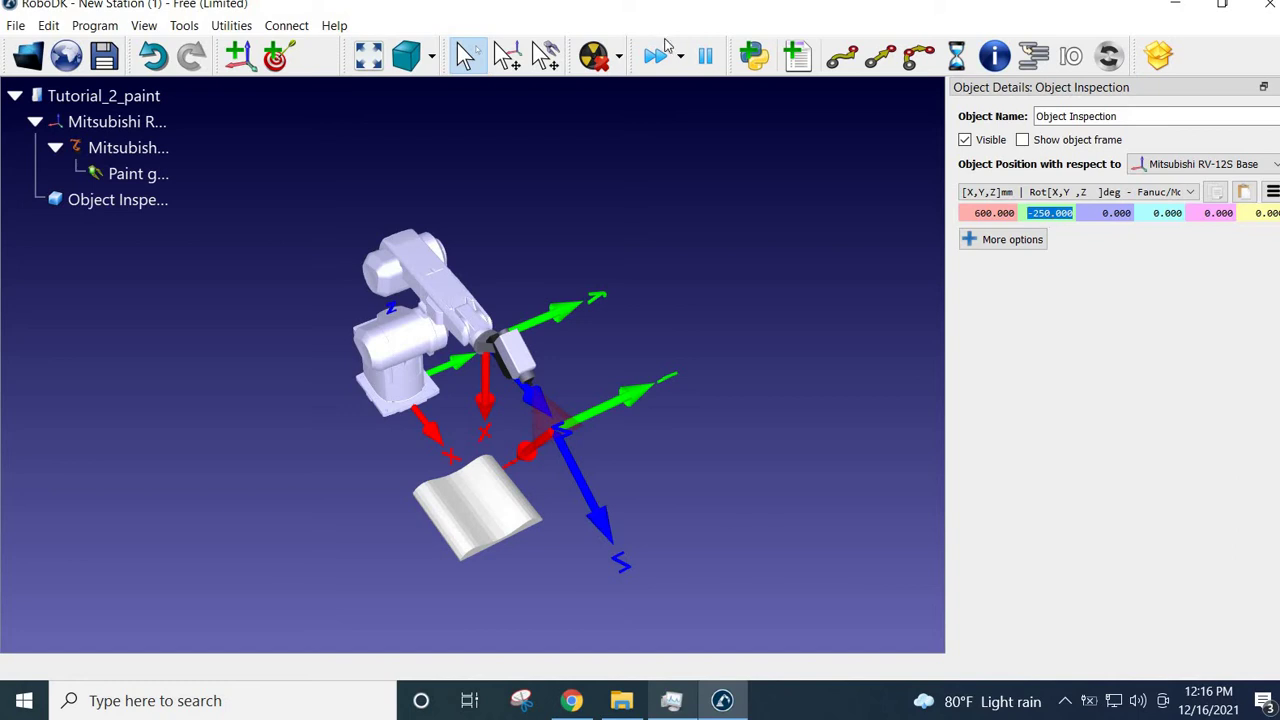
Teach a target at the robot's current pose and rename it Home
drag(490, 602, 704, 489)
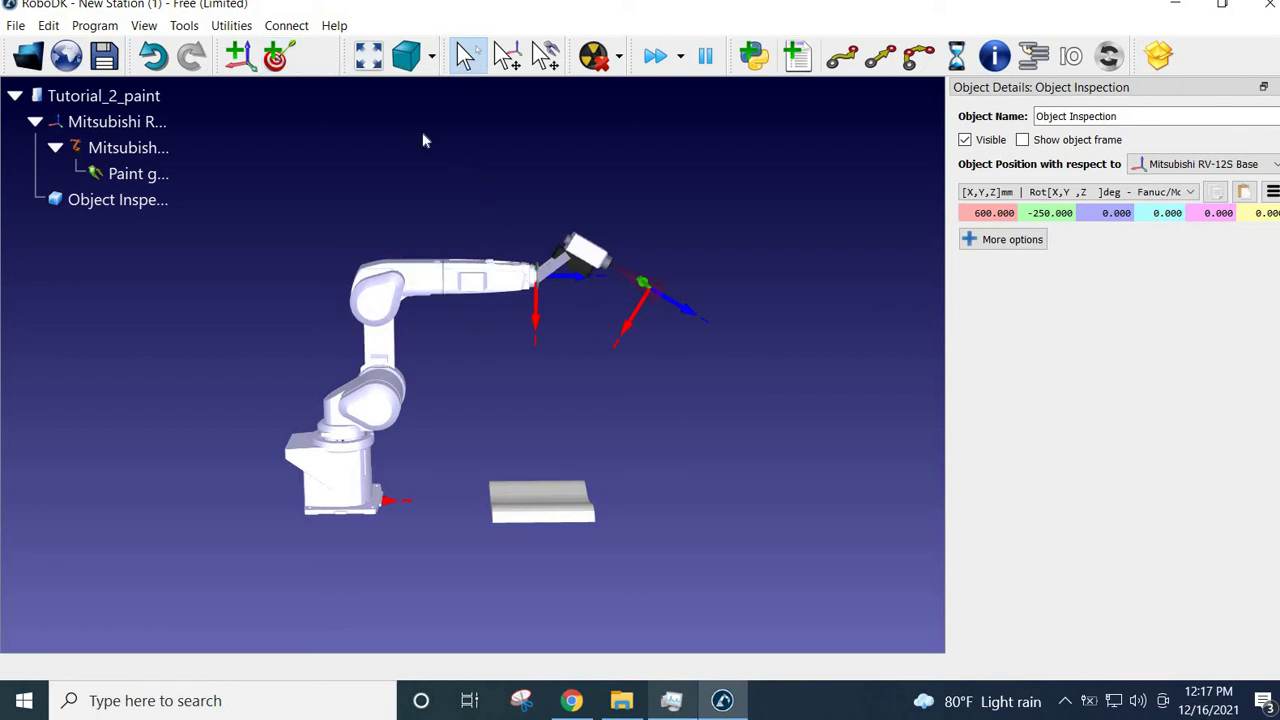
click(281, 60)
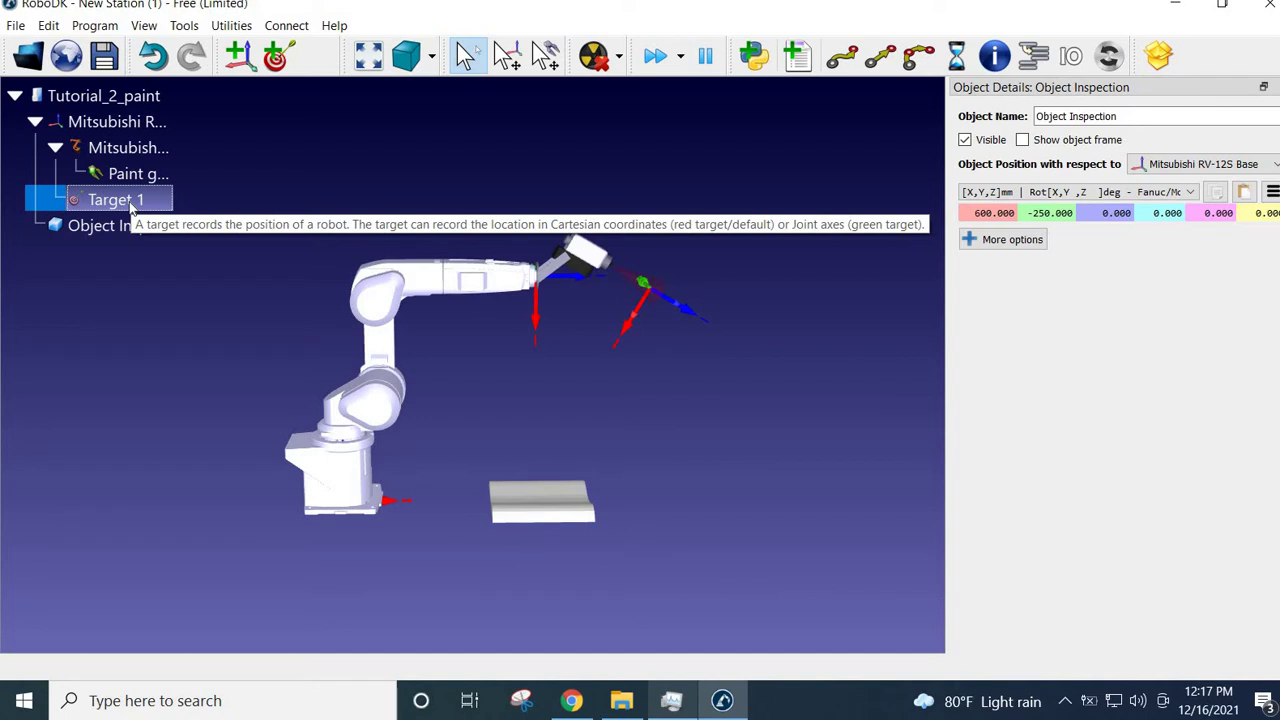
key(F2)
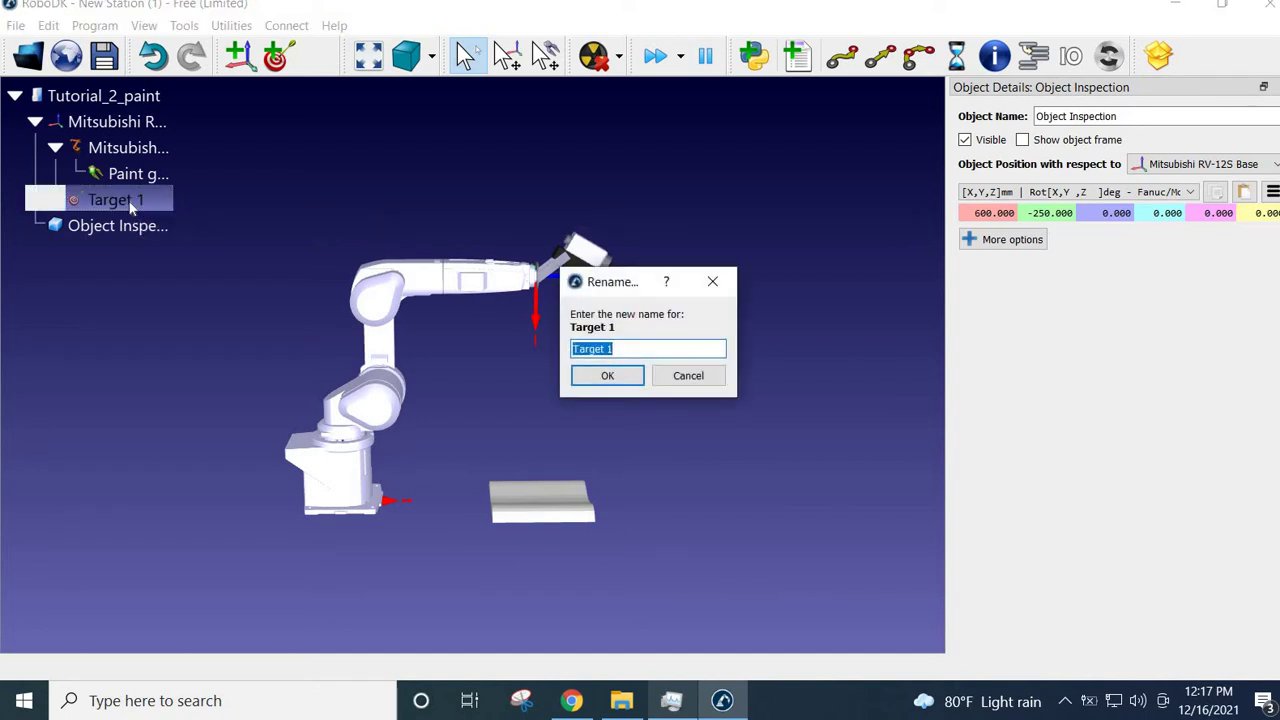
text(Home)
click(614, 375)
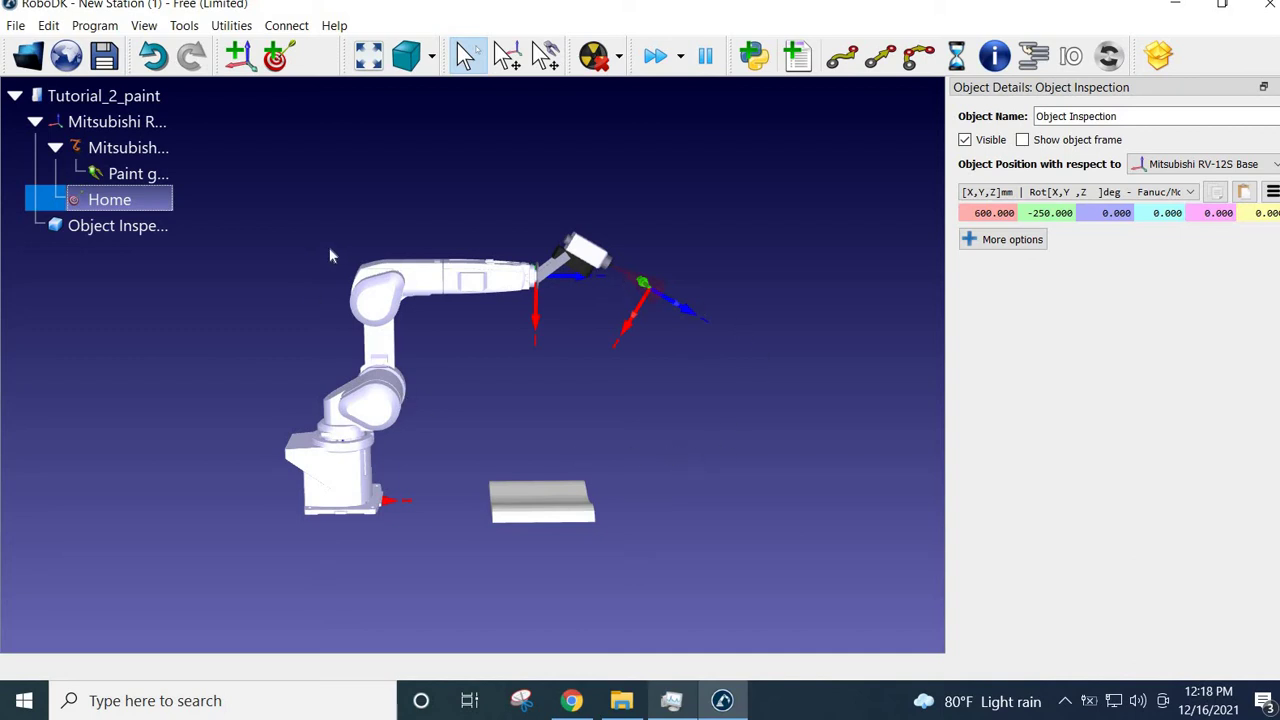
Jog the Paint gun along its tool frame's X, Y and Z axes and return the robot to the Home target
double_click(130, 152)
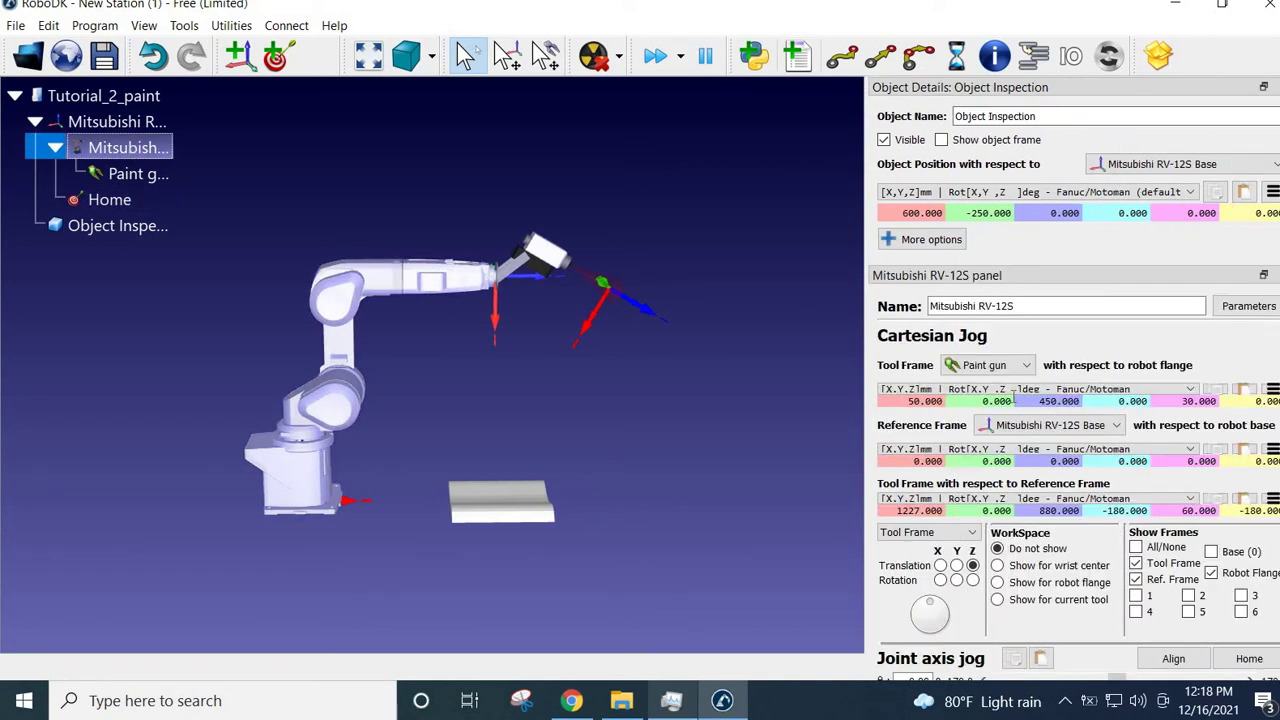
click(1263, 87)
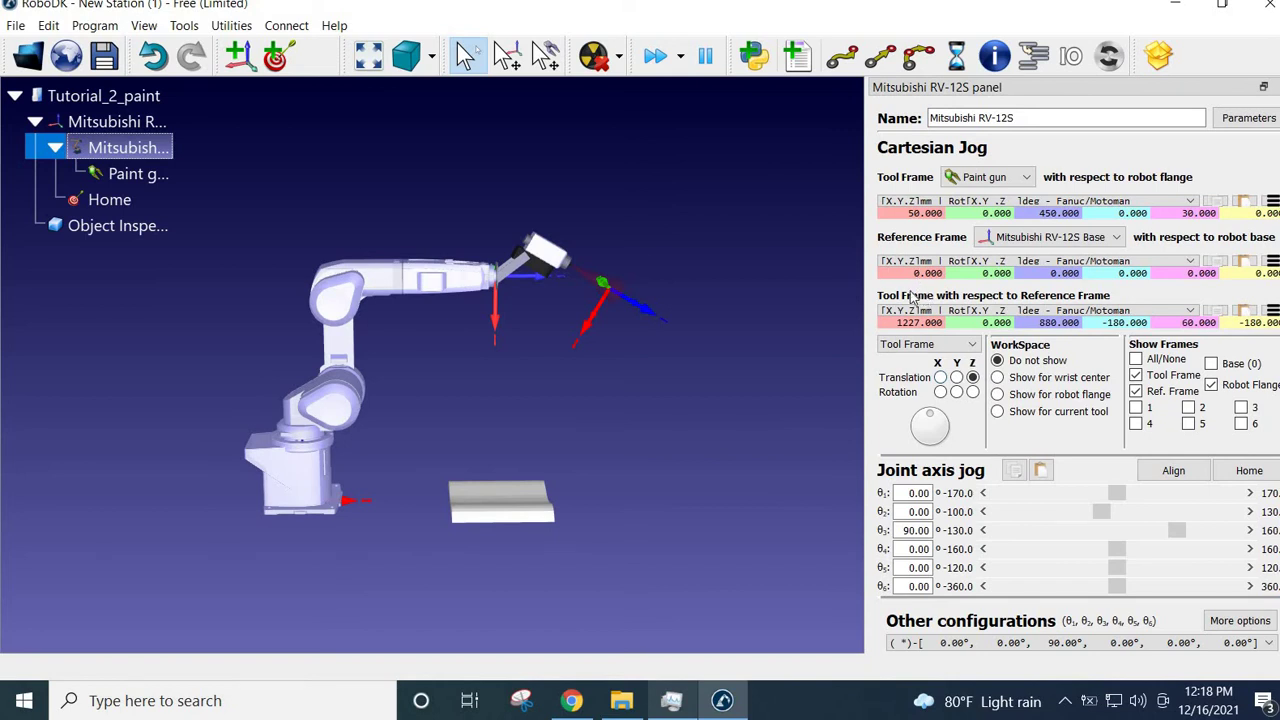
click(941, 378)
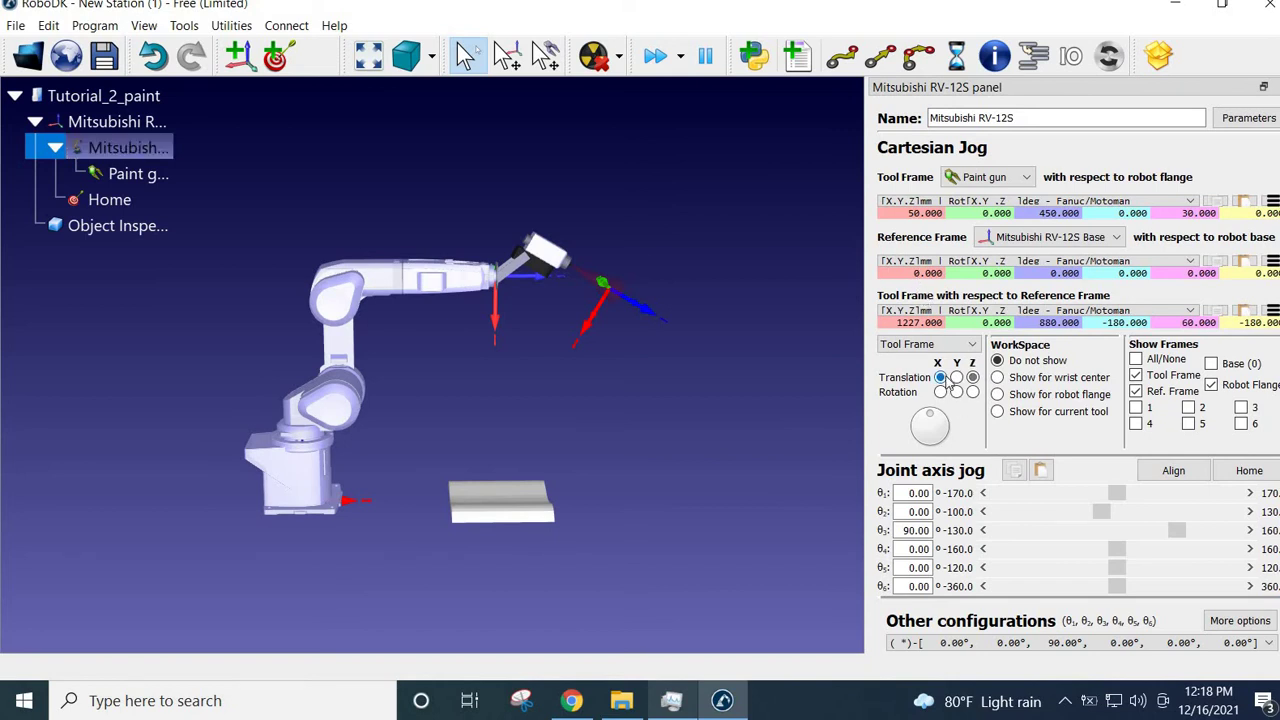
mouse_move(938, 421)
mouse_down()
mouse_move(974, 428)
mouse_move(936, 422)
mouse_move(906, 466)
mouse_move(962, 440)
mouse_move(928, 420)
mouse_up()
click(956, 377)
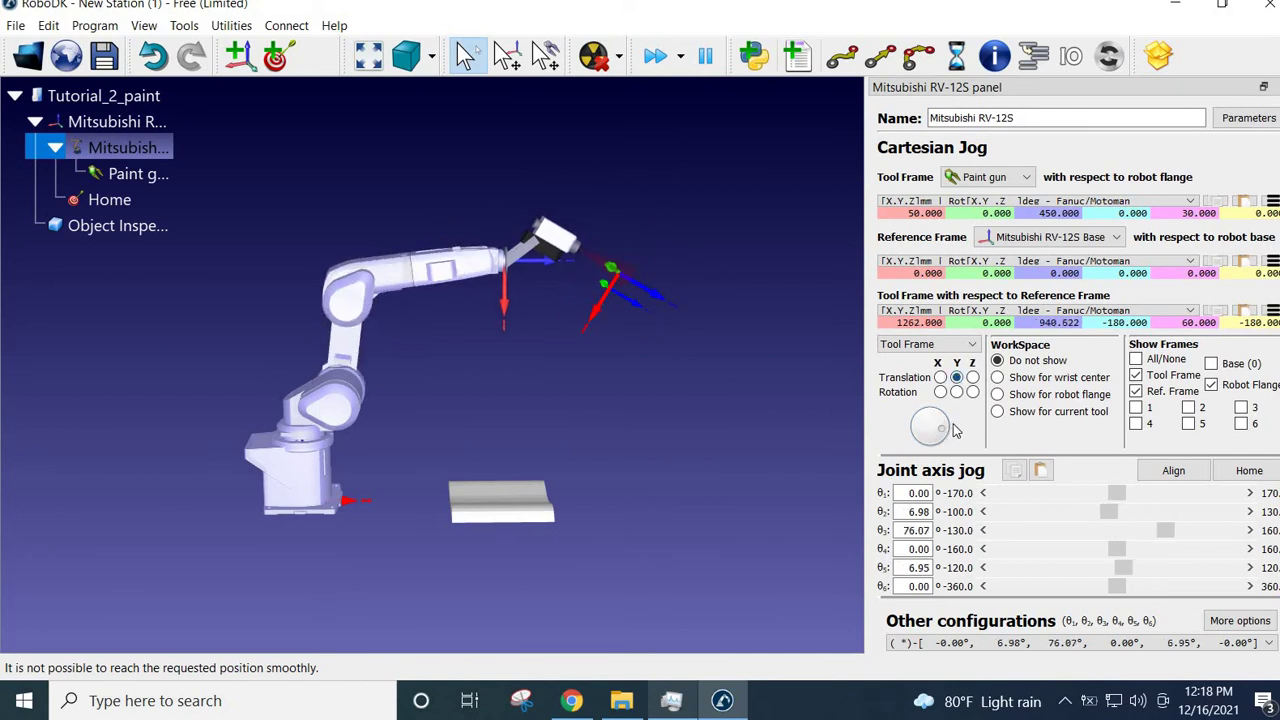
drag(945, 432, 945, 428)
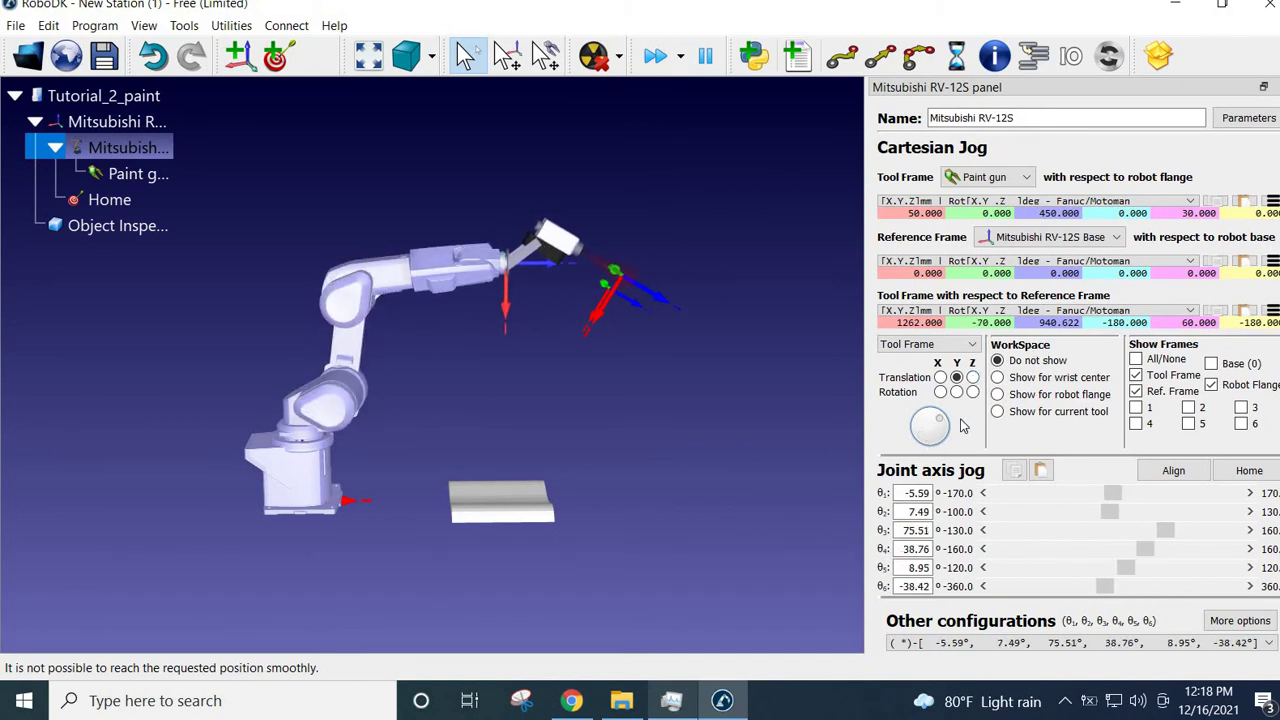
click(972, 377)
drag(945, 428, 935, 370)
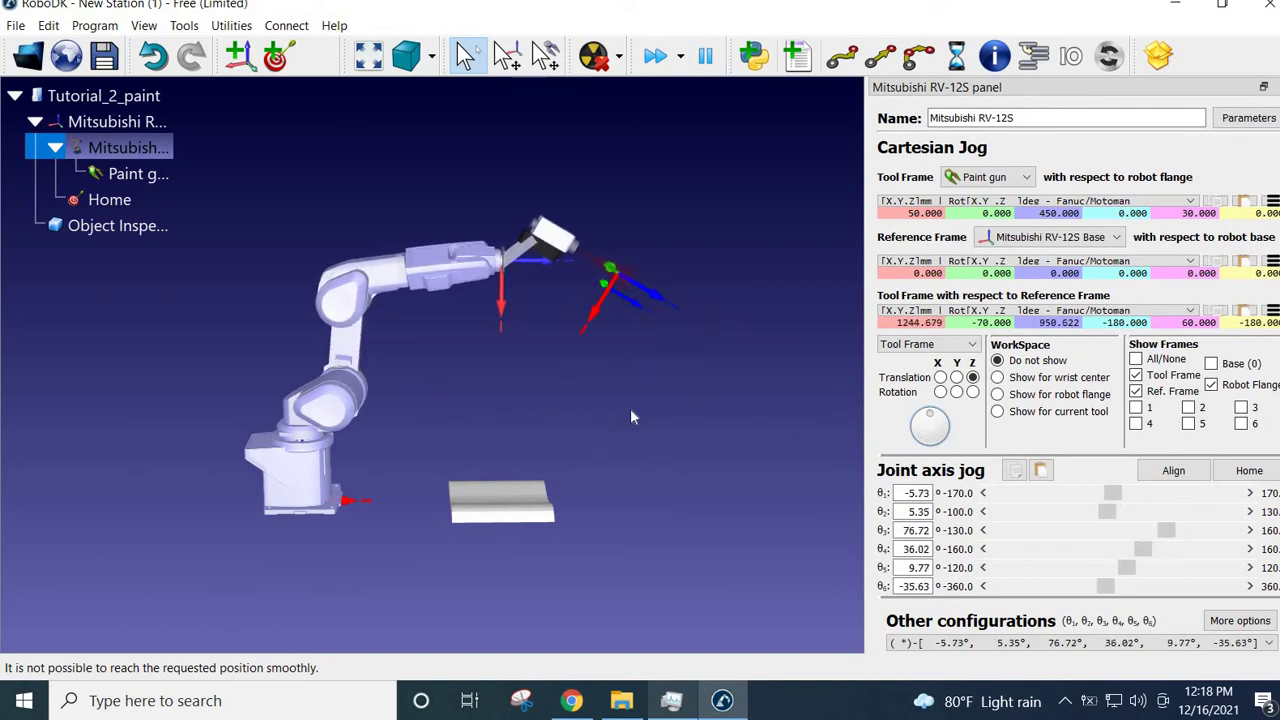
double_click(112, 200)
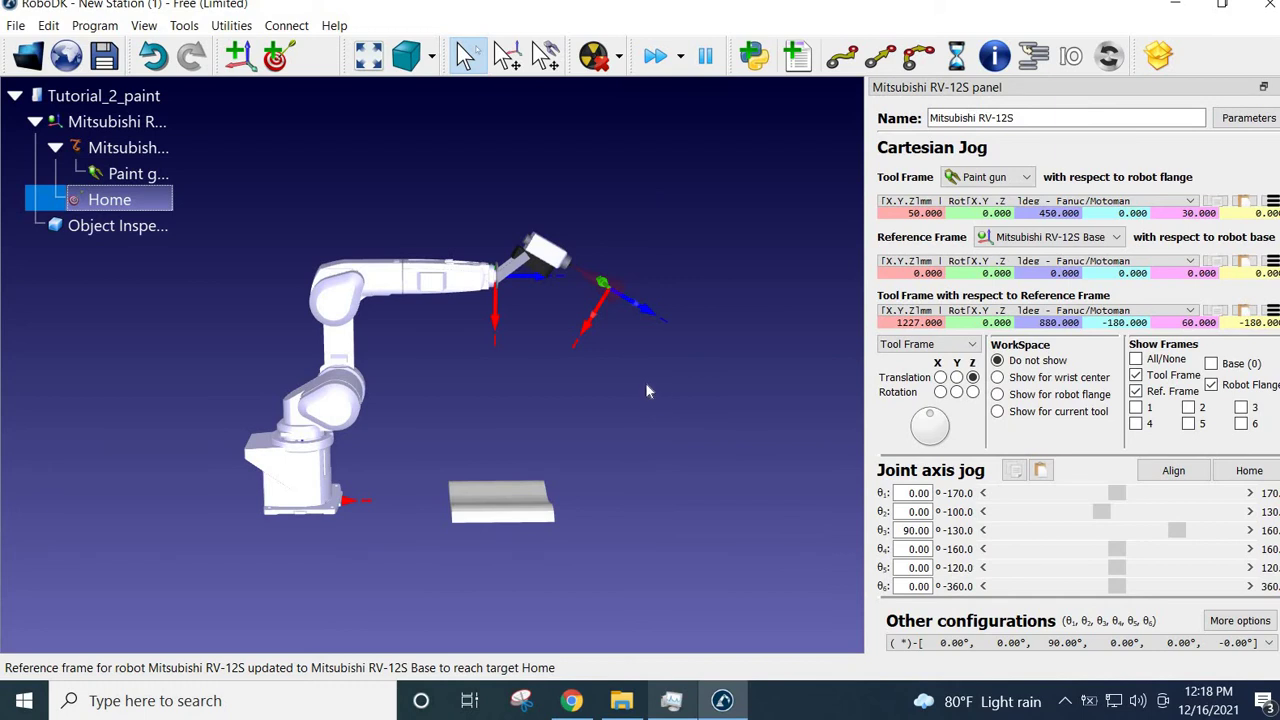
Start teaching targets on the surface and place one at each of the two front corners of the Object Inspection part
click(95, 26)
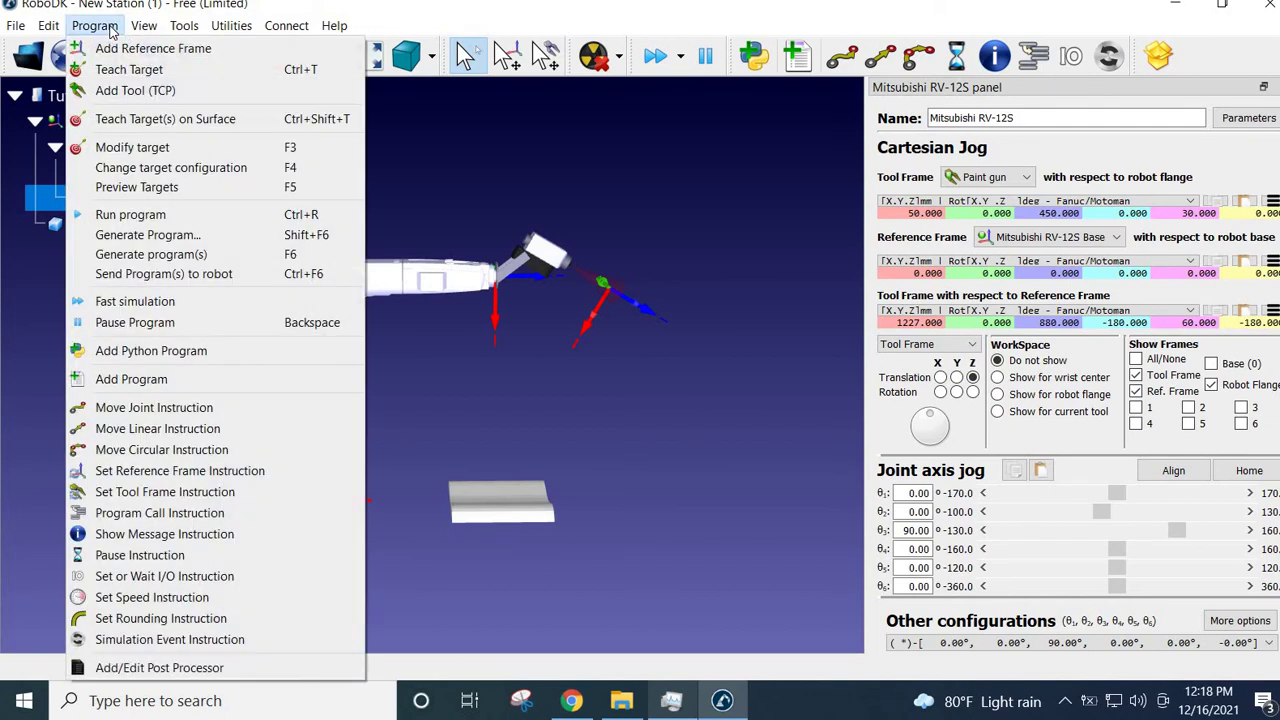
click(157, 124)
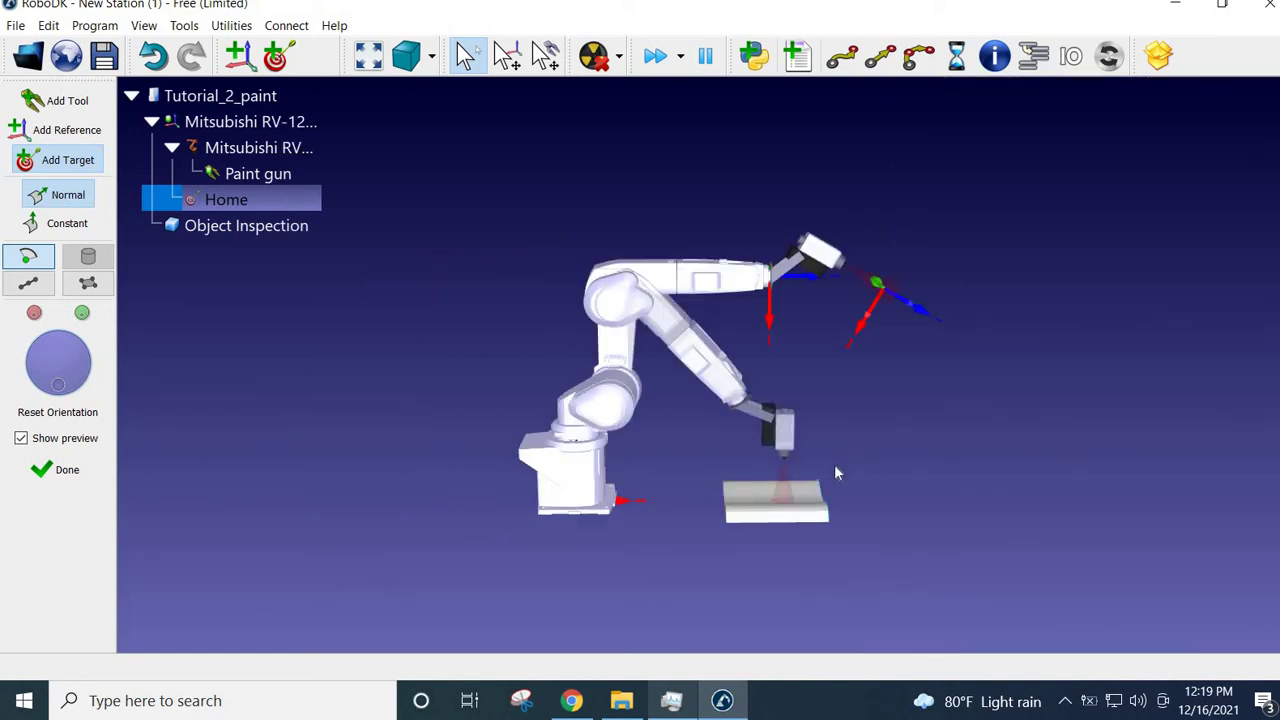
scroll(828, 479, up, 3)
scroll(828, 479, down, 2)
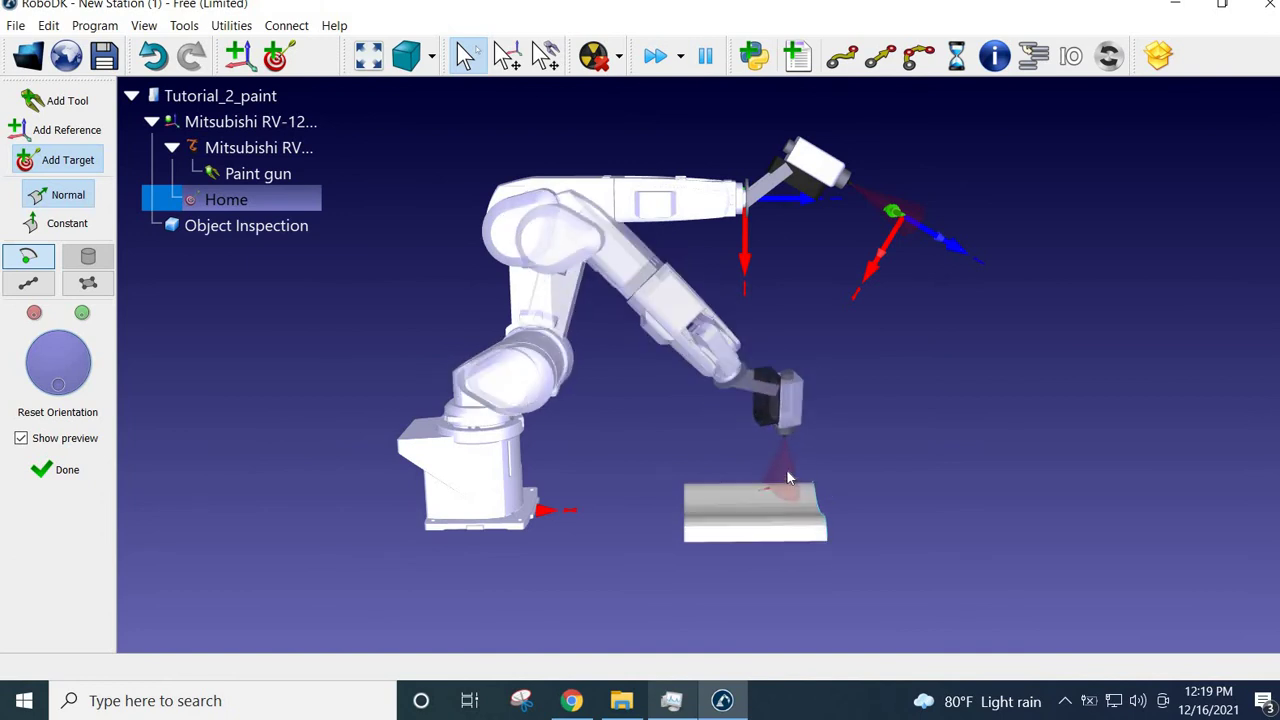
scroll(799, 479, up, 3)
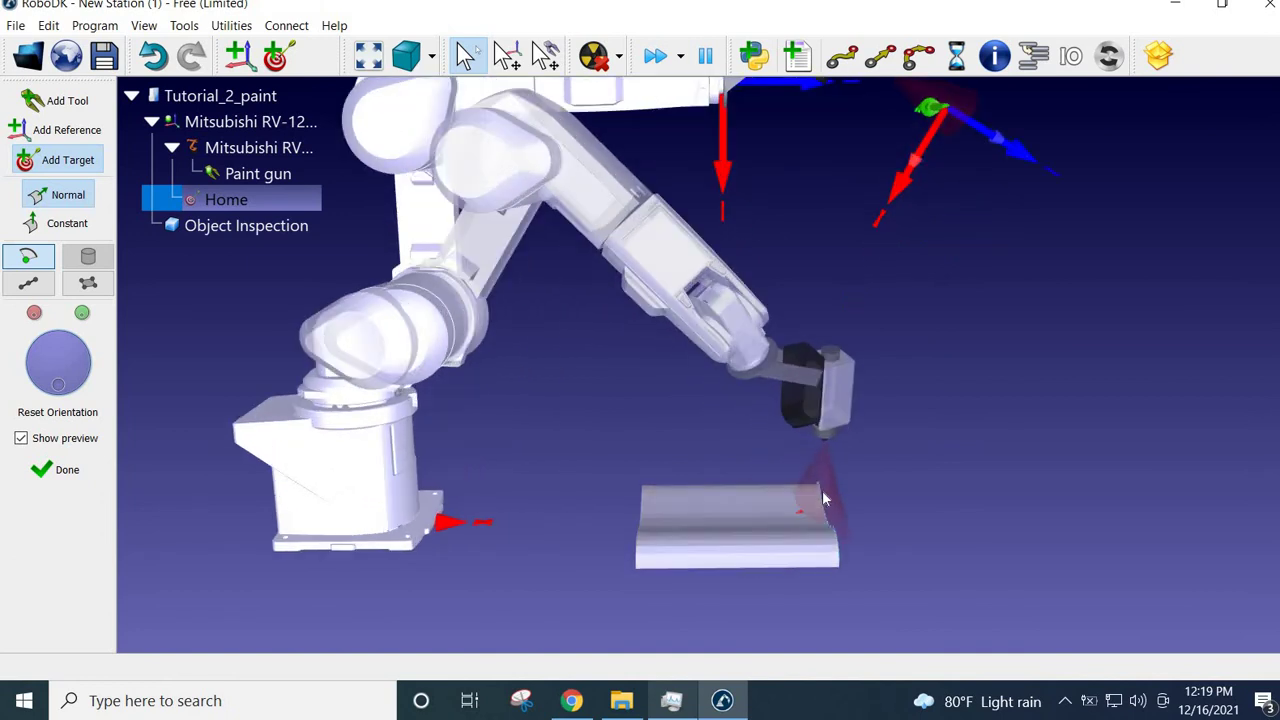
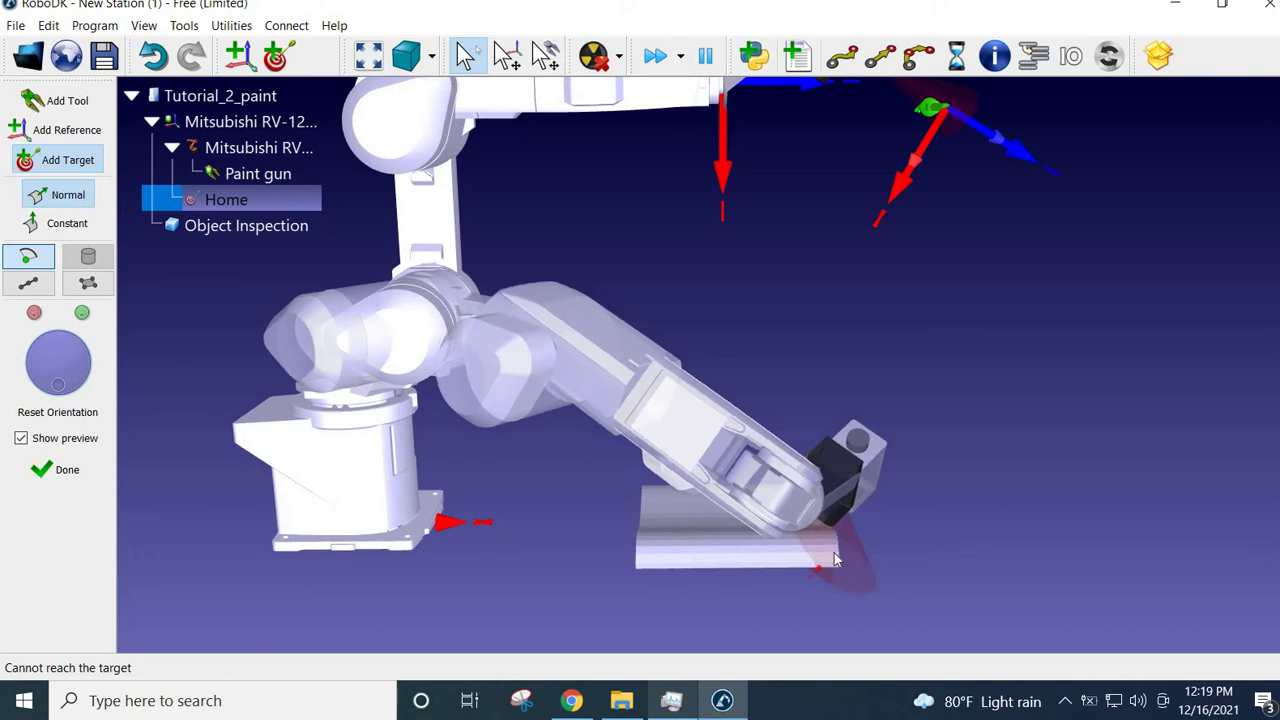
click(836, 560)
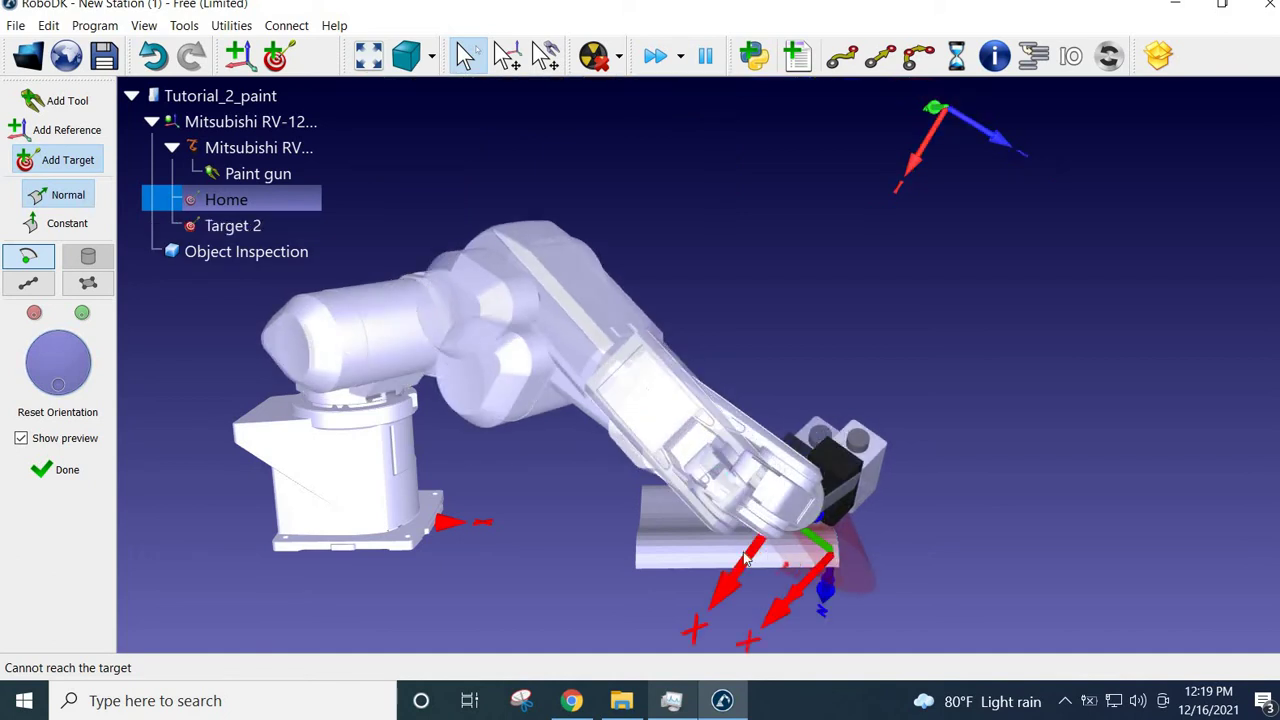
click(648, 552)
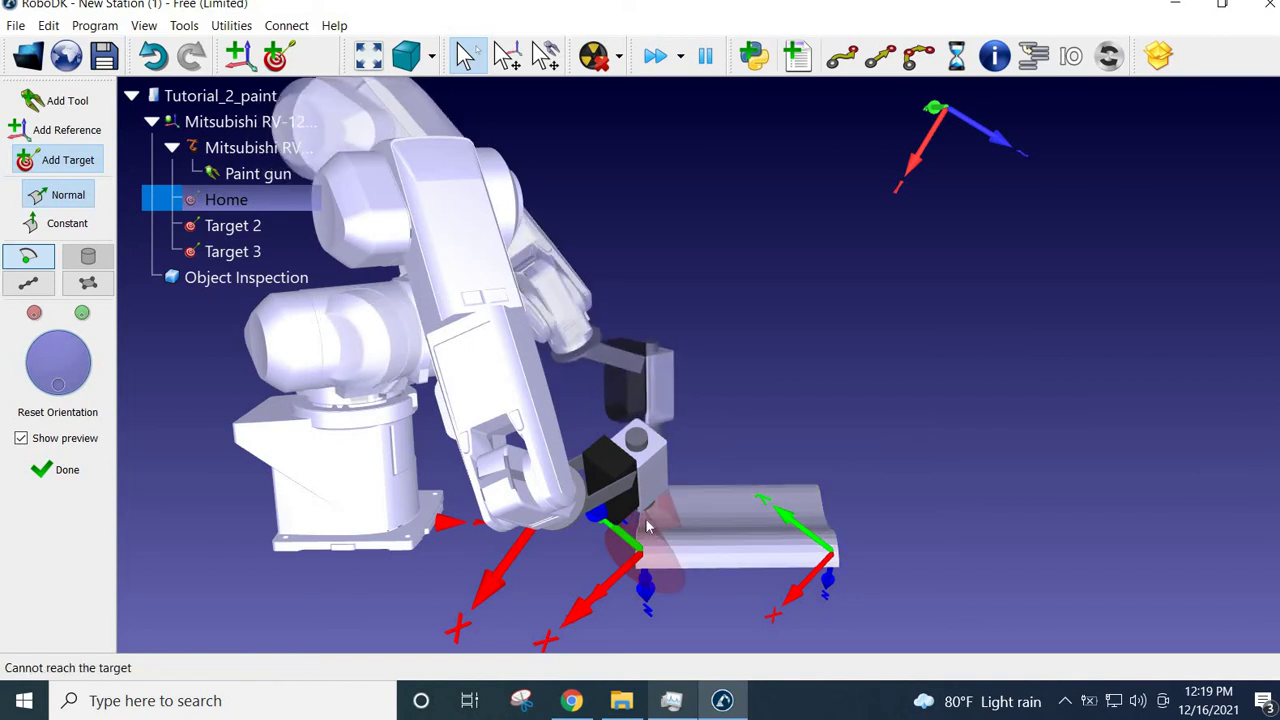
Teach six more surface targets along the part's two opposite curved ends, from the valley to the rear slope, and finish teaching
drag(751, 519, 641, 510)
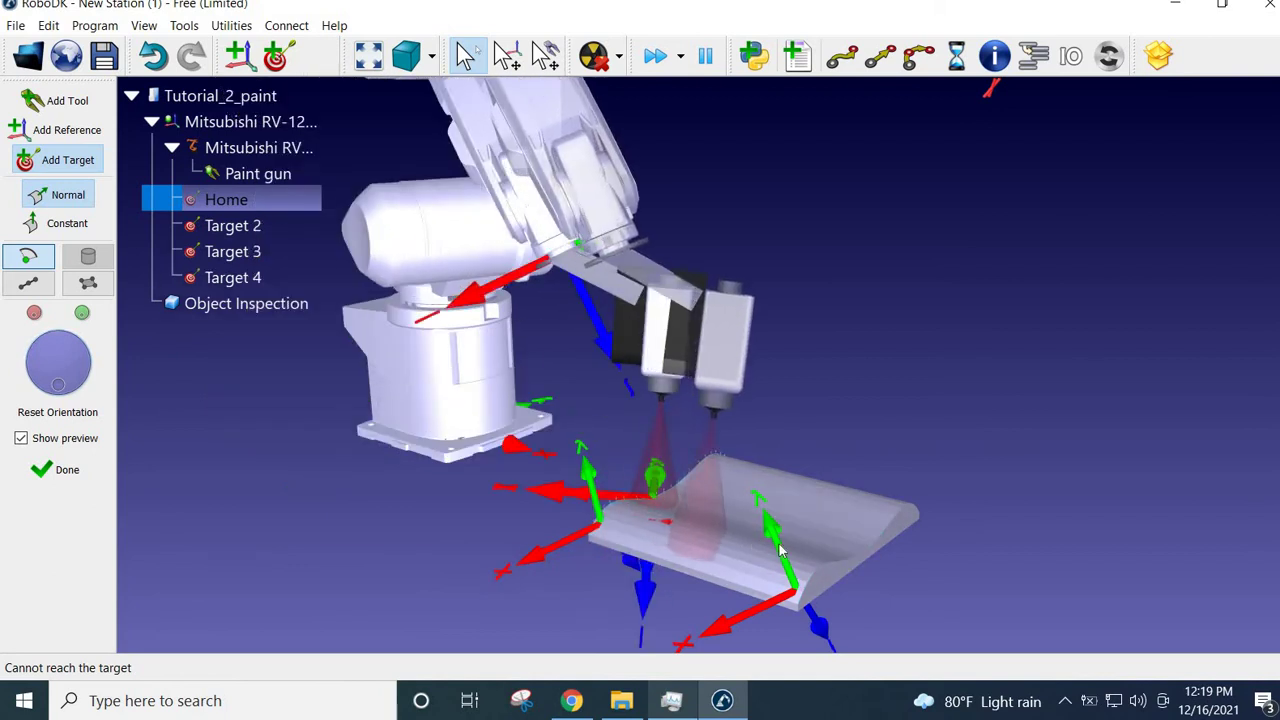
click(845, 552)
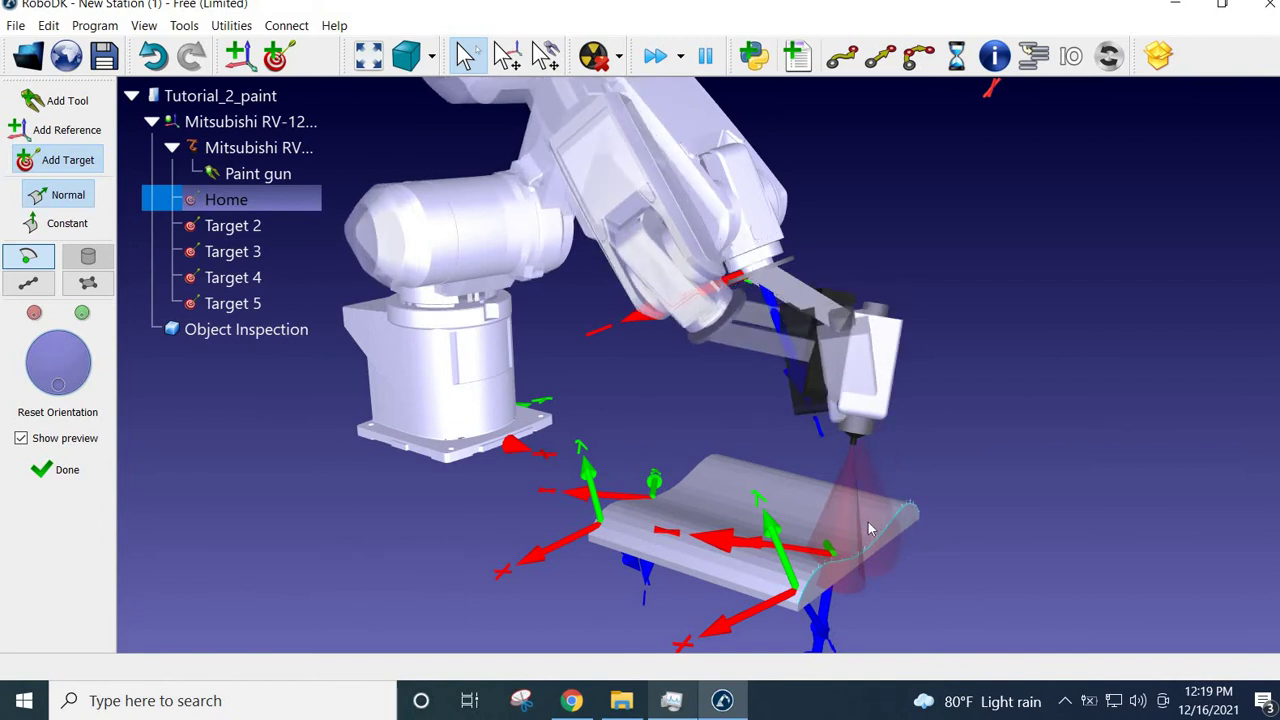
click(868, 530)
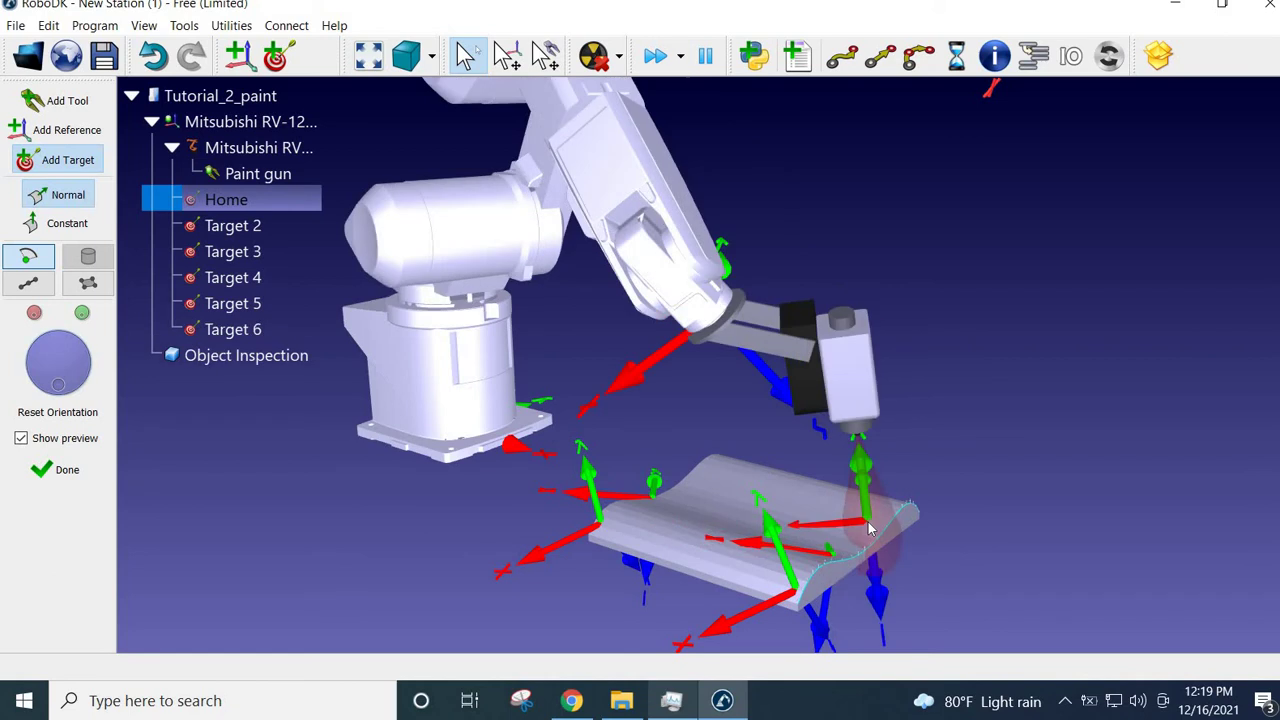
click(698, 474)
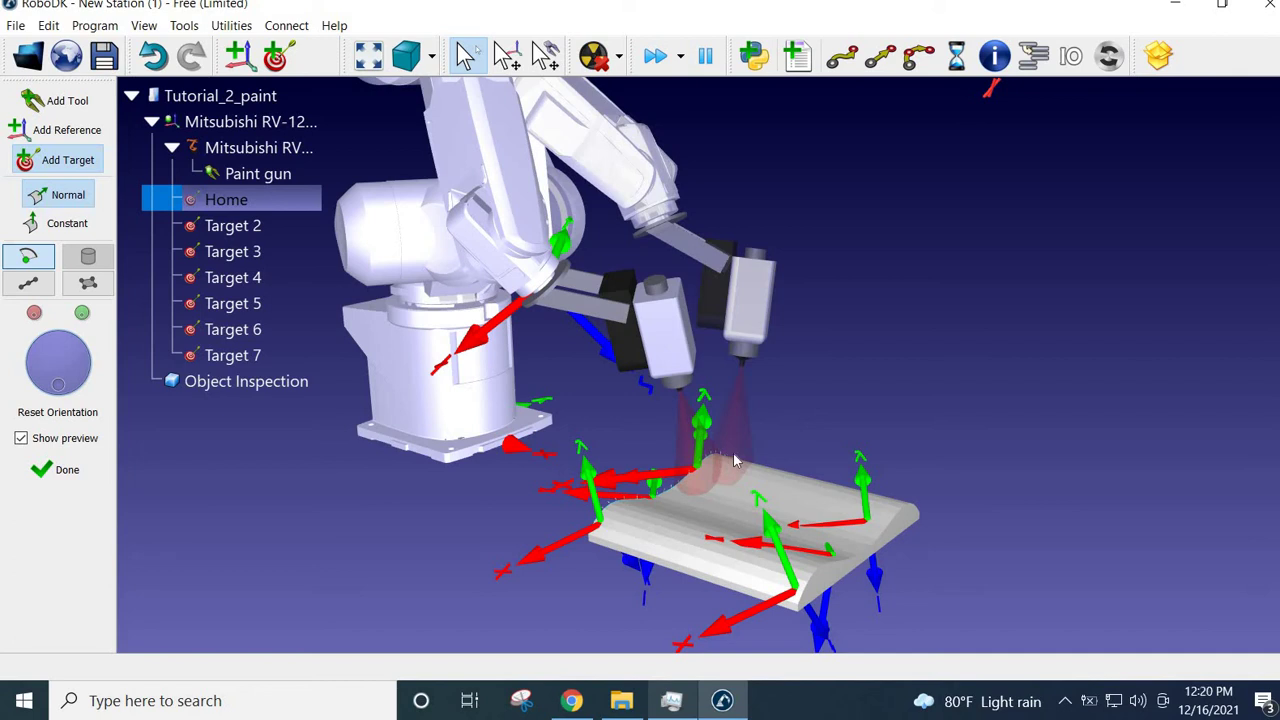
mouse_move(733, 452)
middle_down()
mouse_move(652, 478)
mouse_move(743, 457)
middle_up()
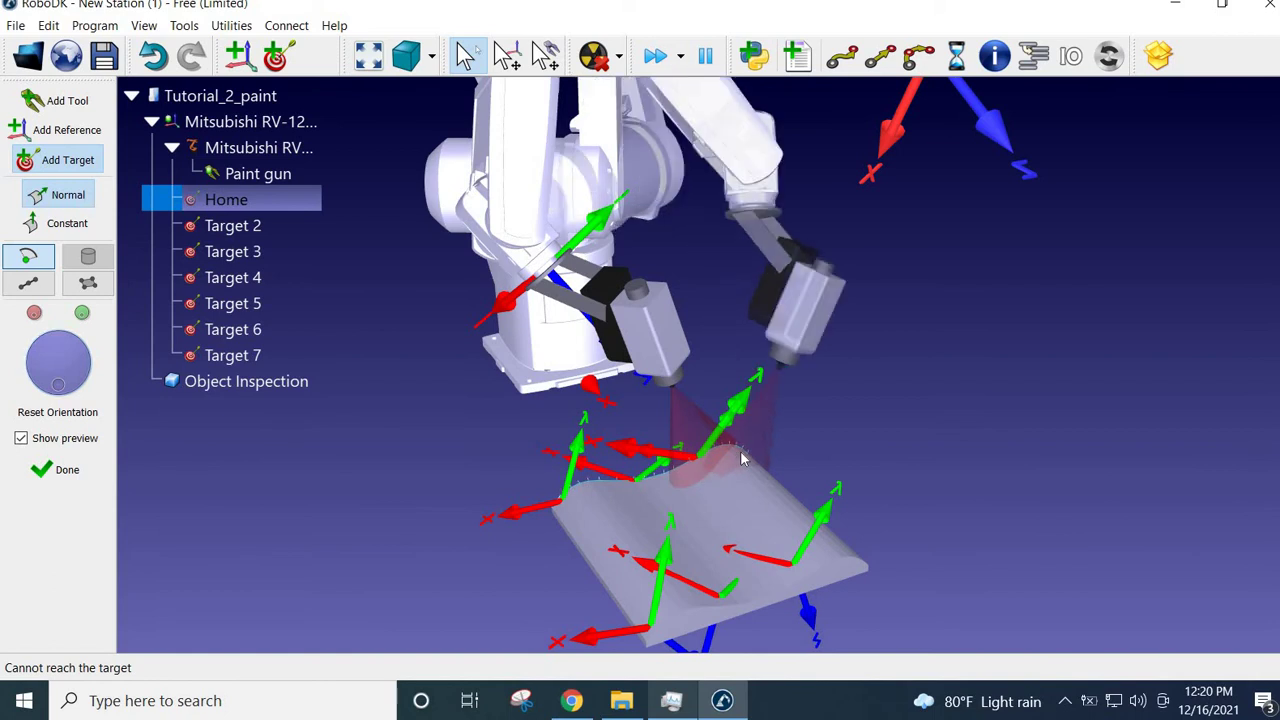
click(740, 450)
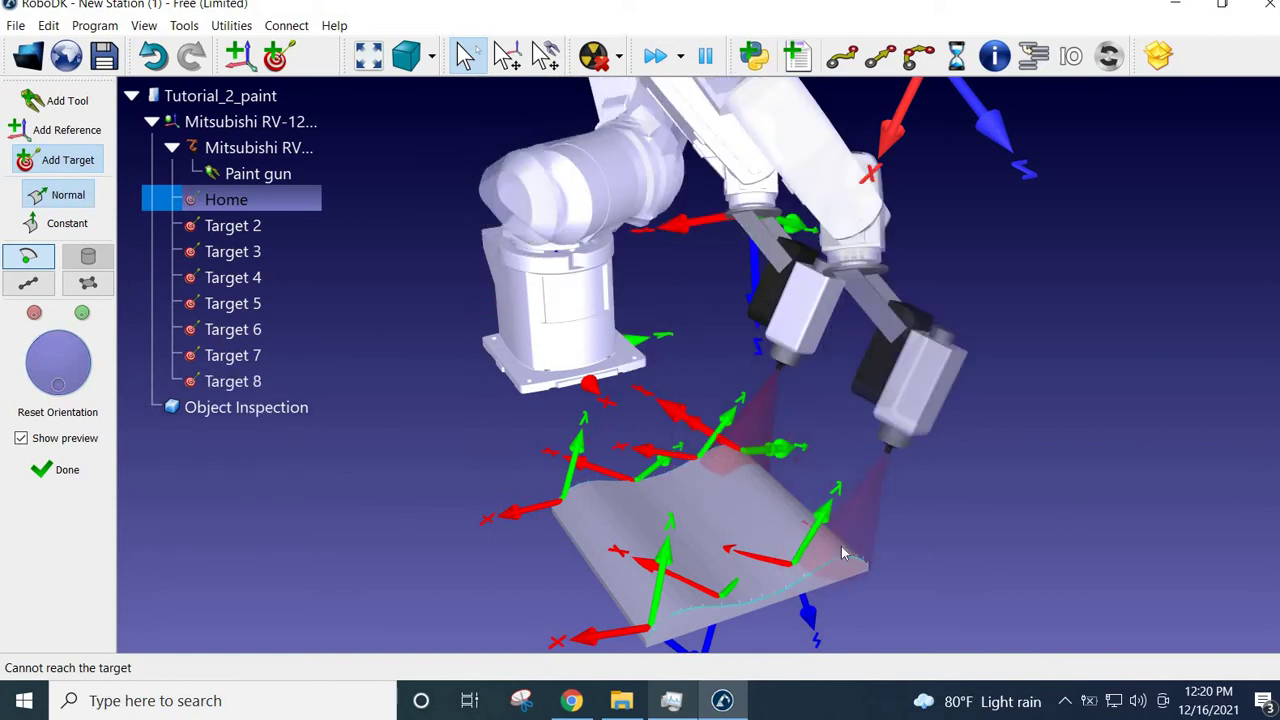
click(841, 546)
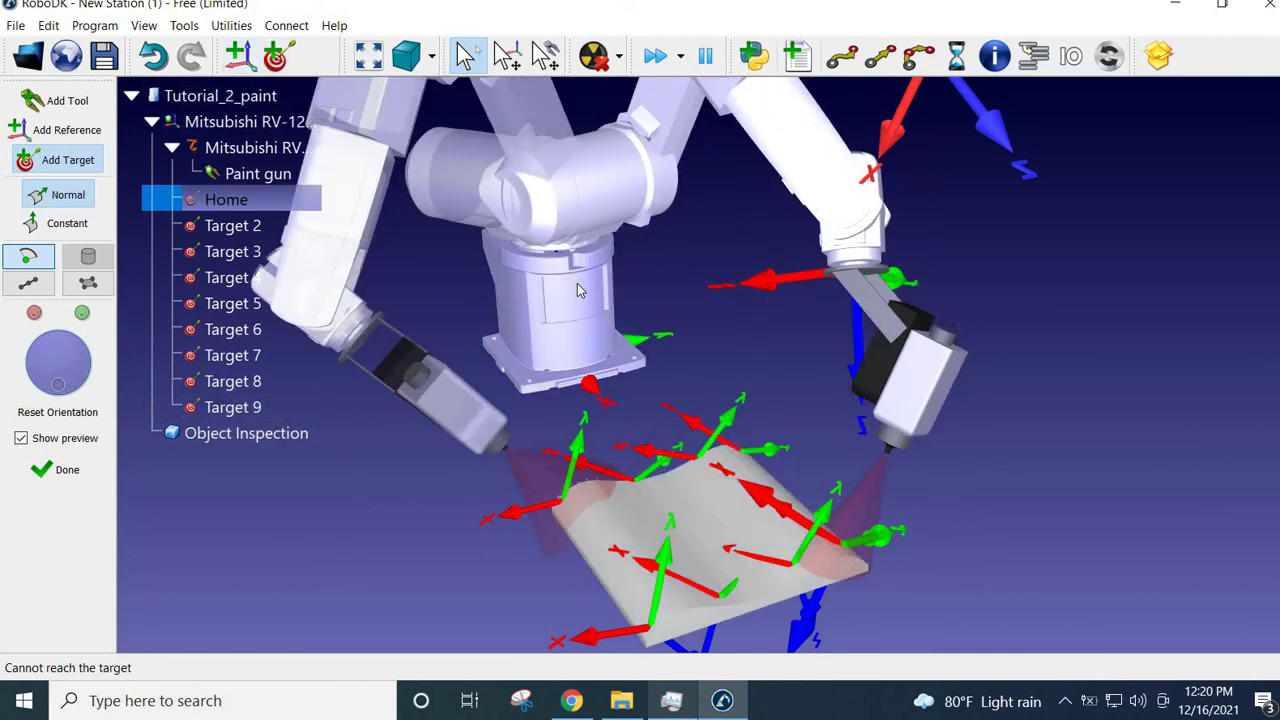
click(60, 470)
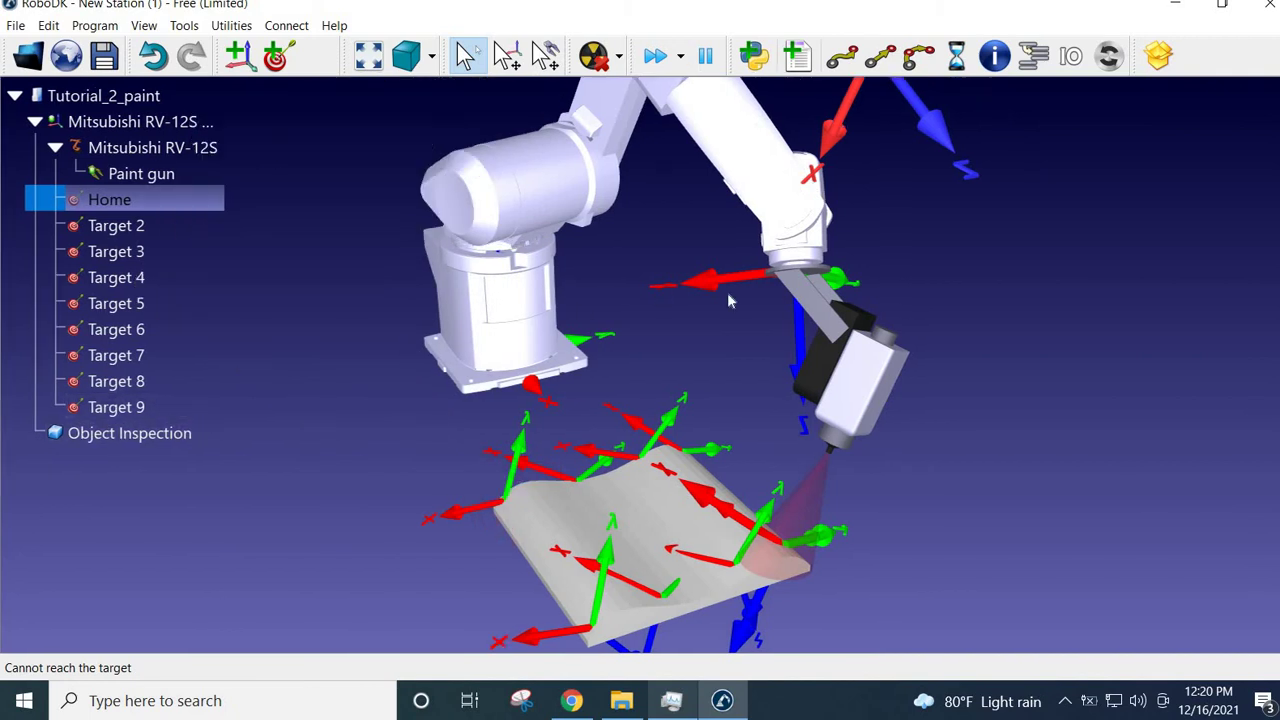
Move the robot to Home and through Targets 2 to 9 in order to check its pose at each target
double_click(116, 205)
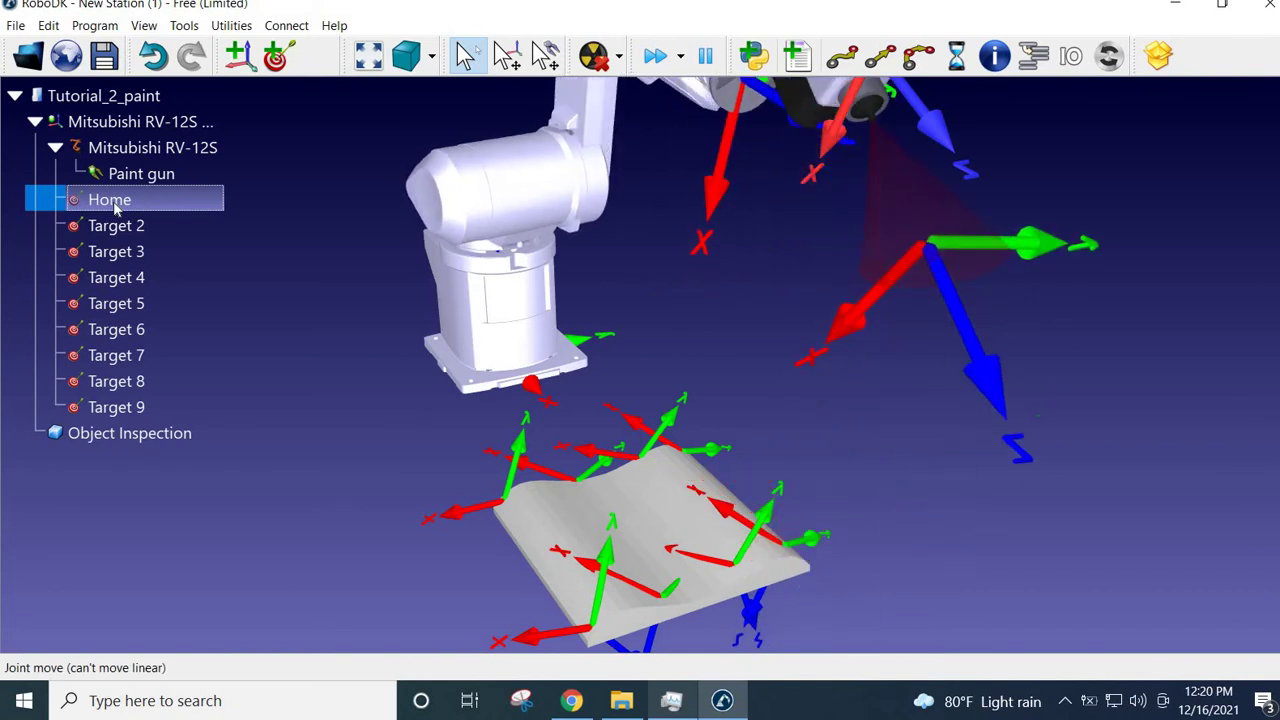
scroll(615, 313, up, 2)
scroll(618, 316, down, 5)
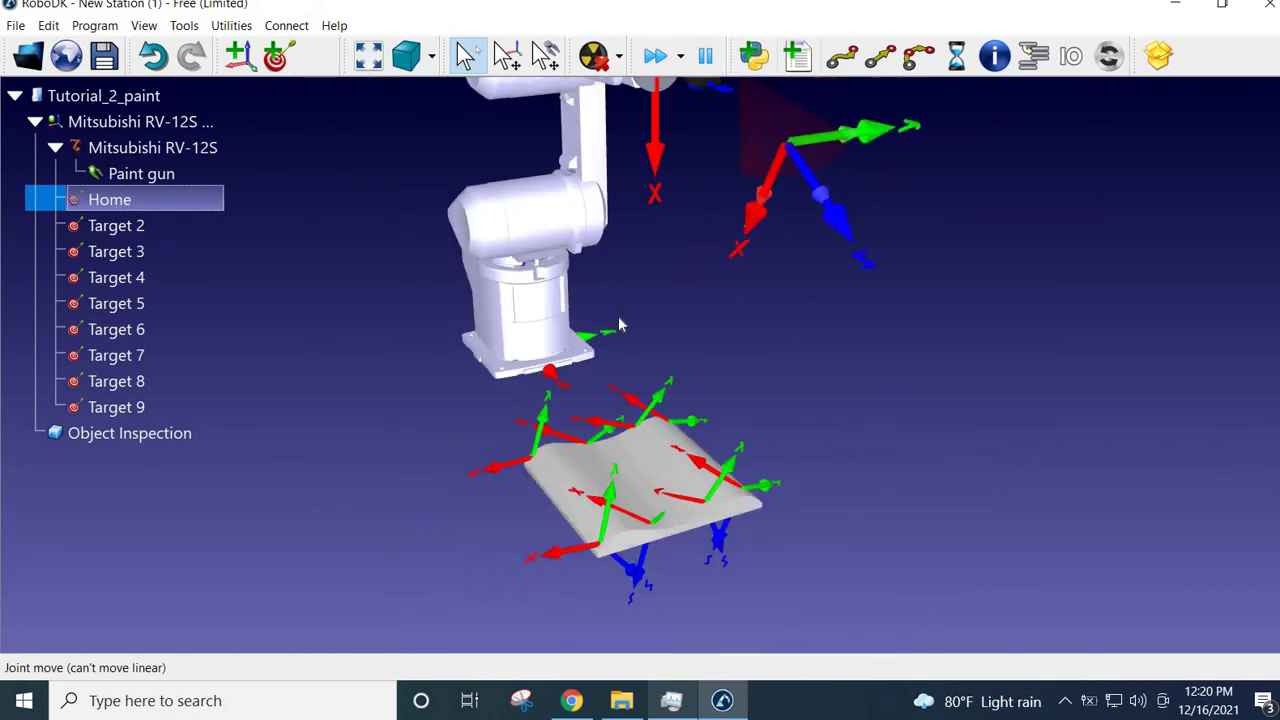
double_click(118, 228)
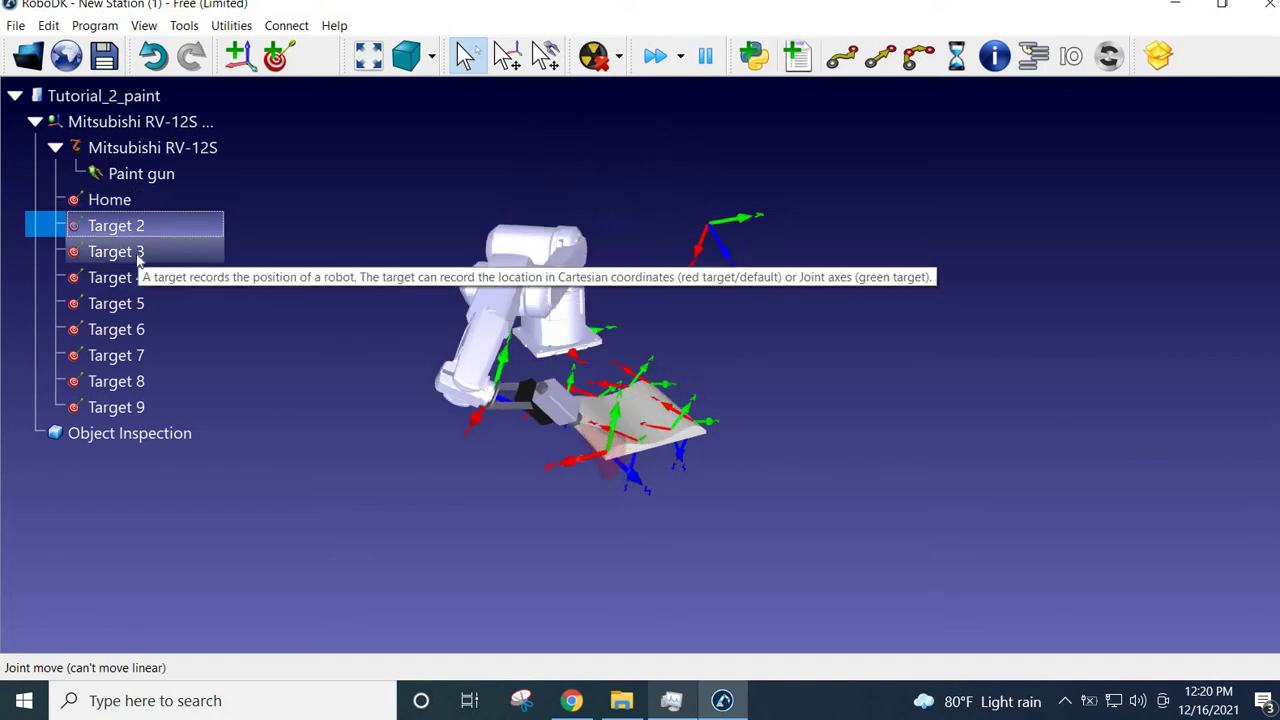
double_click(139, 256)
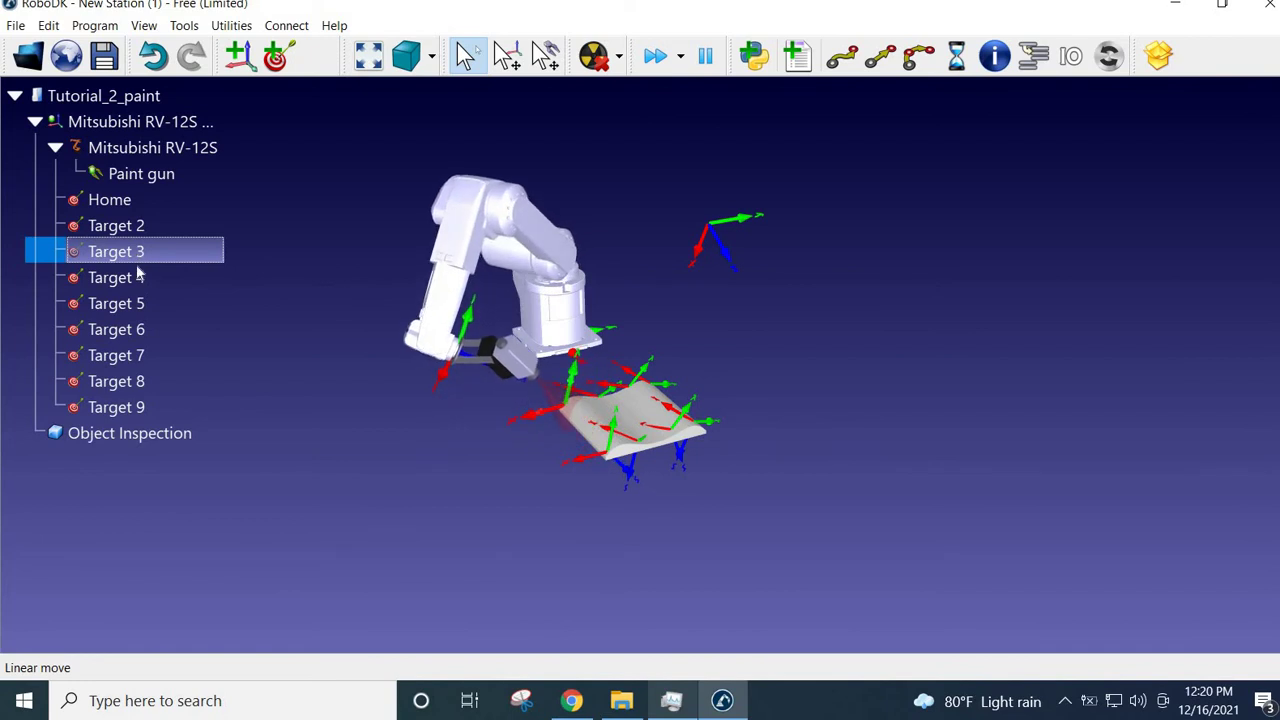
double_click(138, 278)
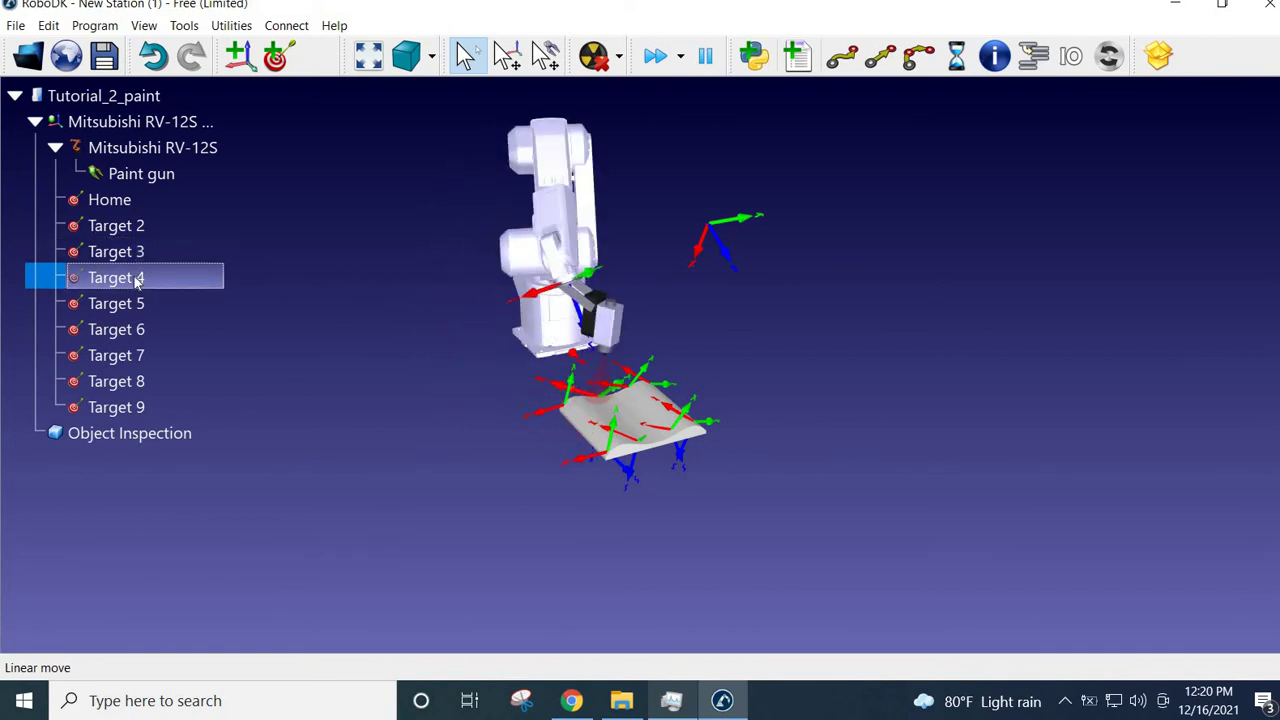
double_click(135, 305)
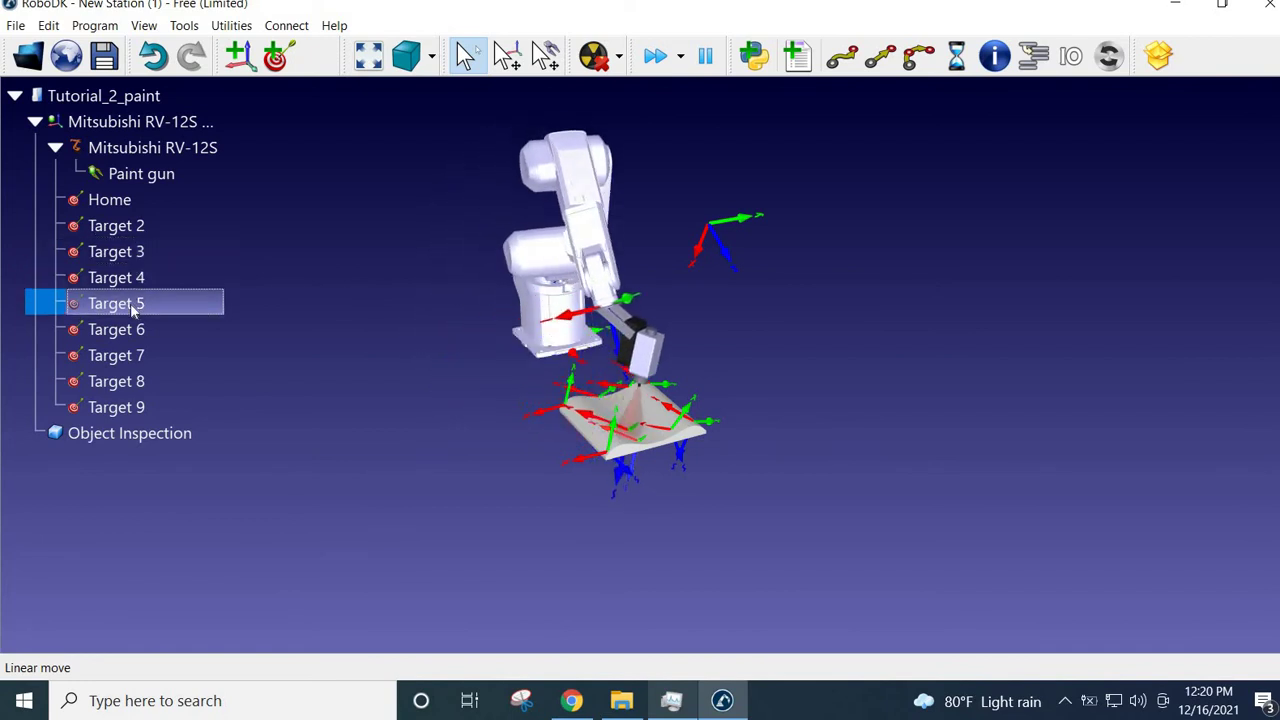
double_click(135, 332)
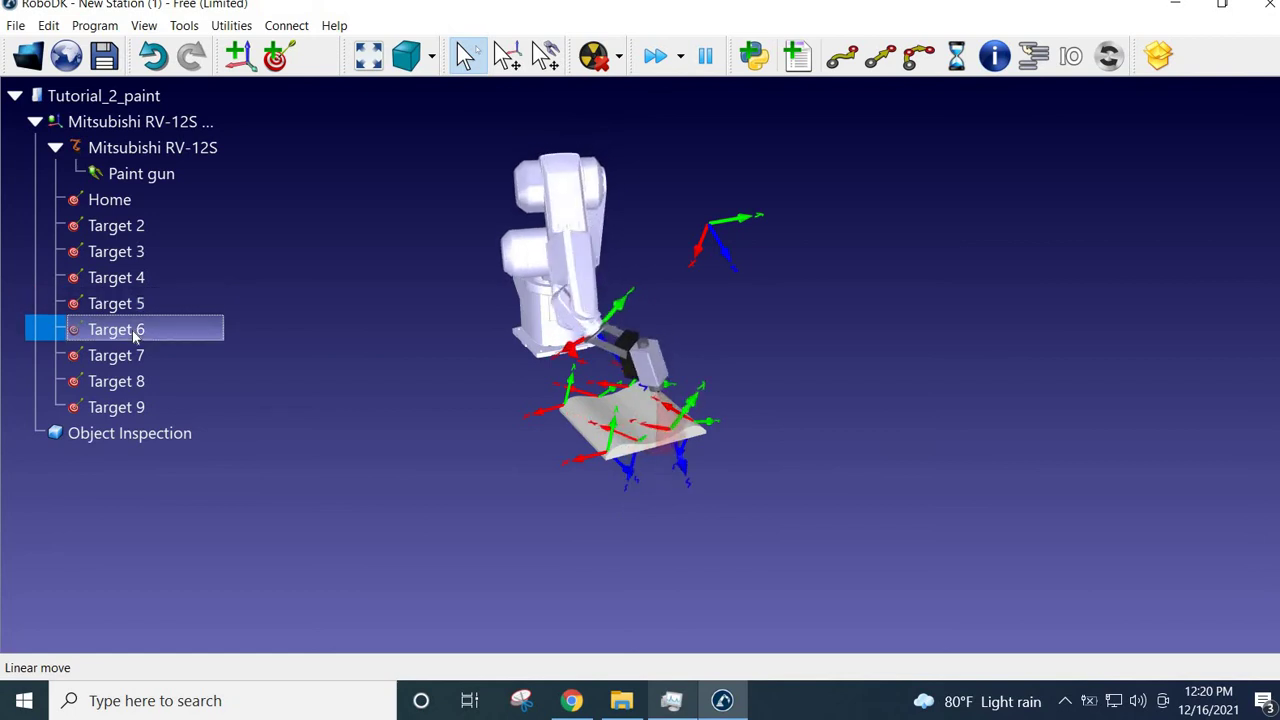
double_click(131, 358)
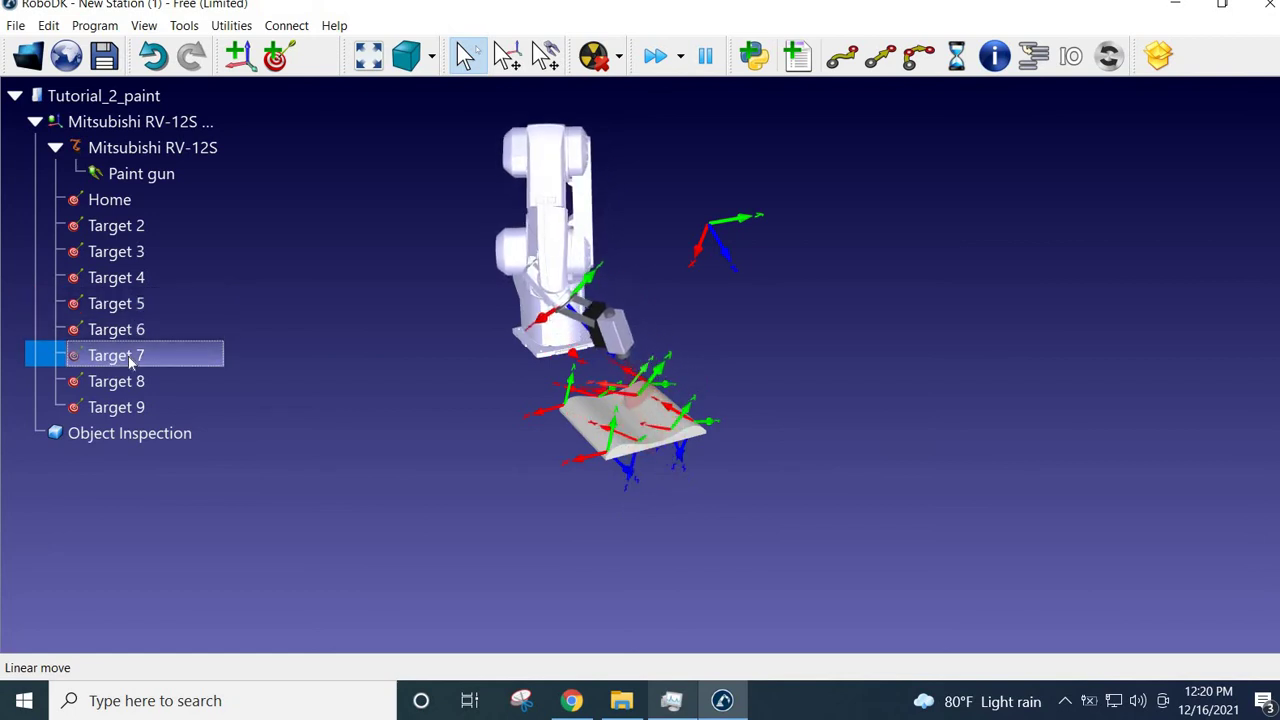
double_click(127, 382)
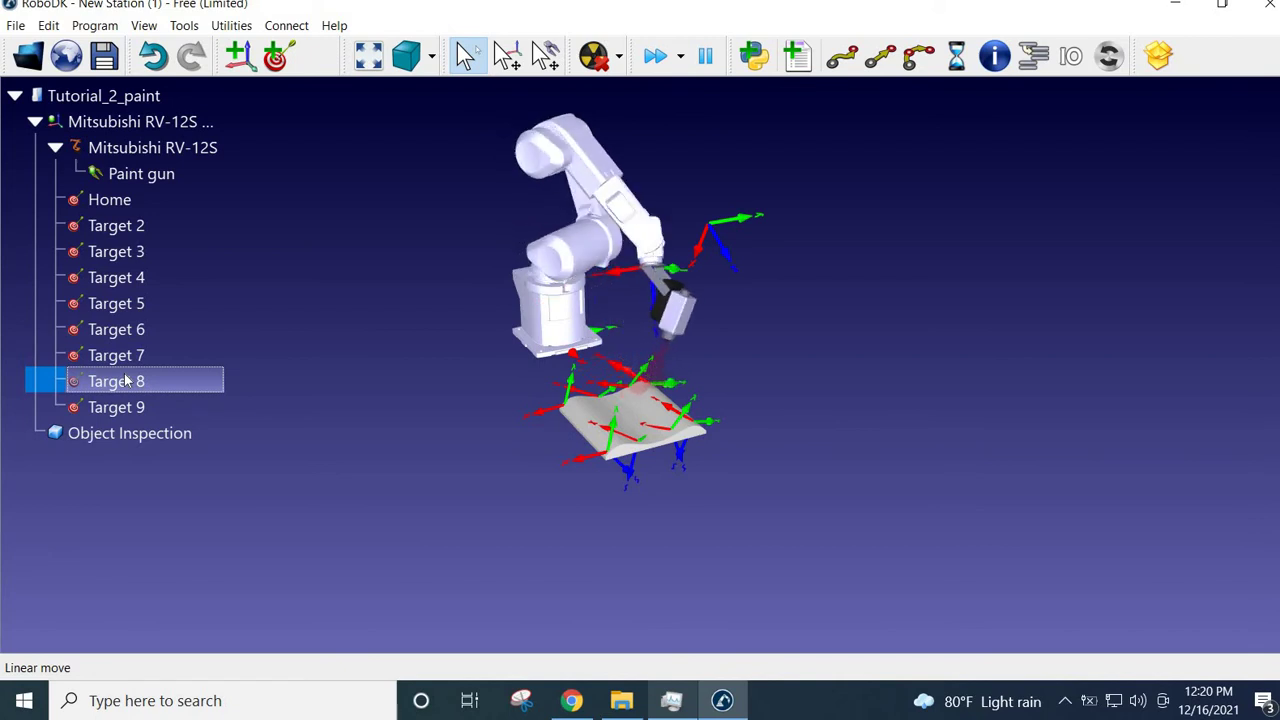
double_click(127, 407)
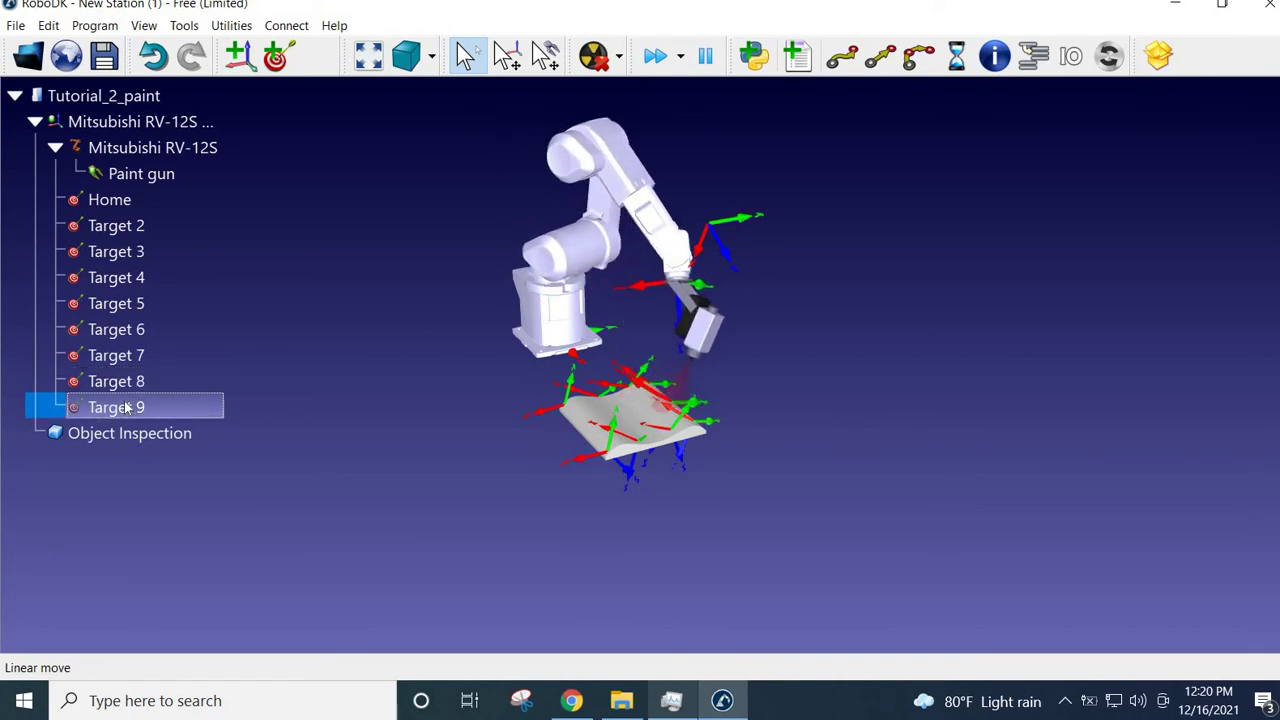
Return the robot to the Home target and add a new robot program to the station
double_click(110, 200)
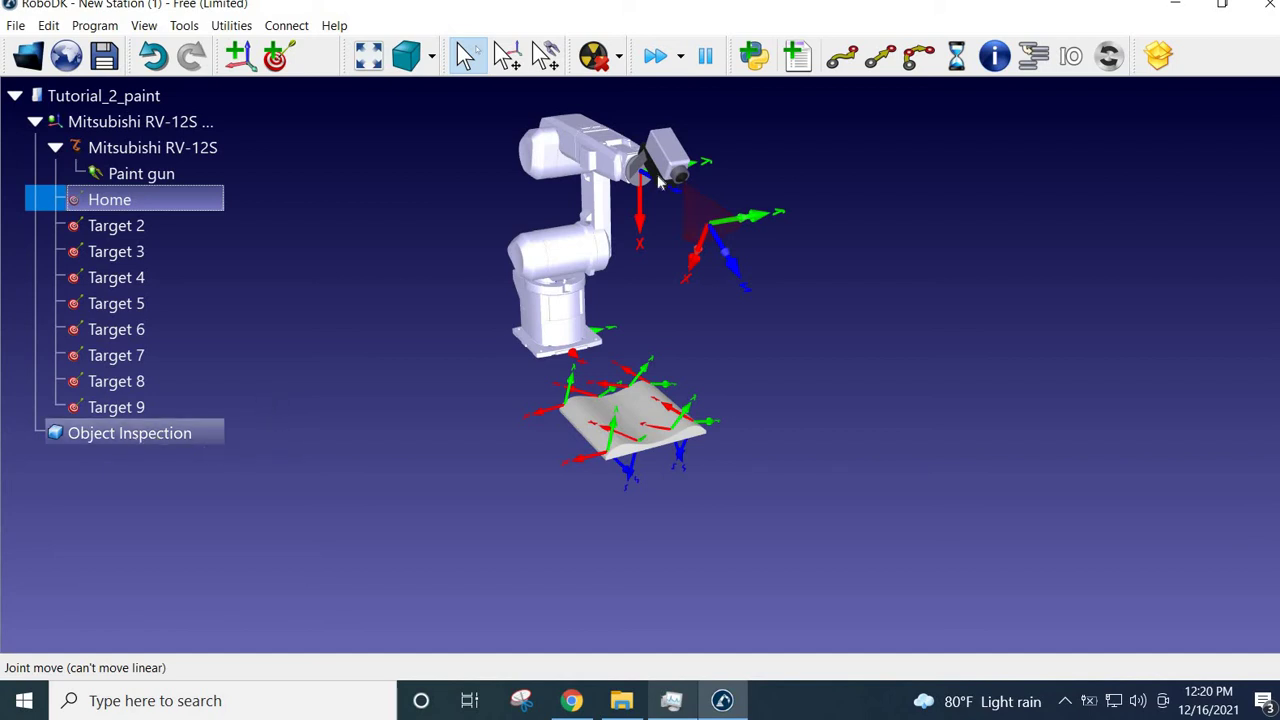
click(800, 60)
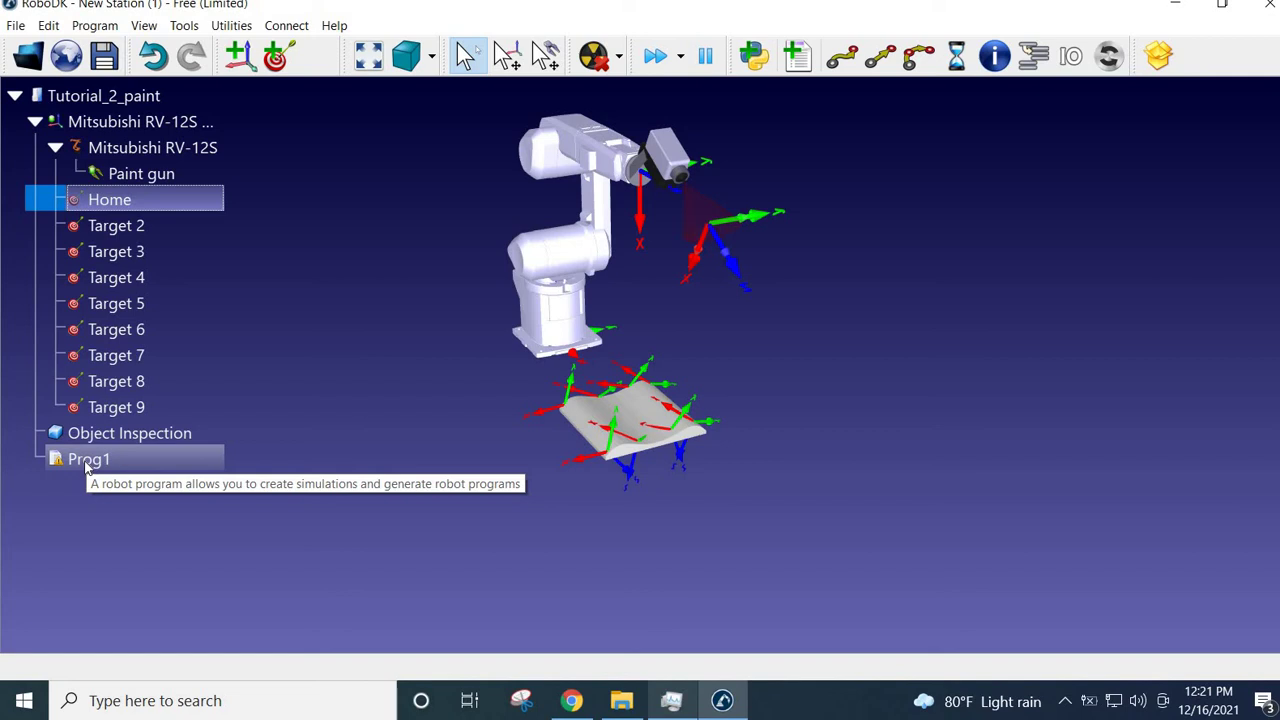
key(F2)
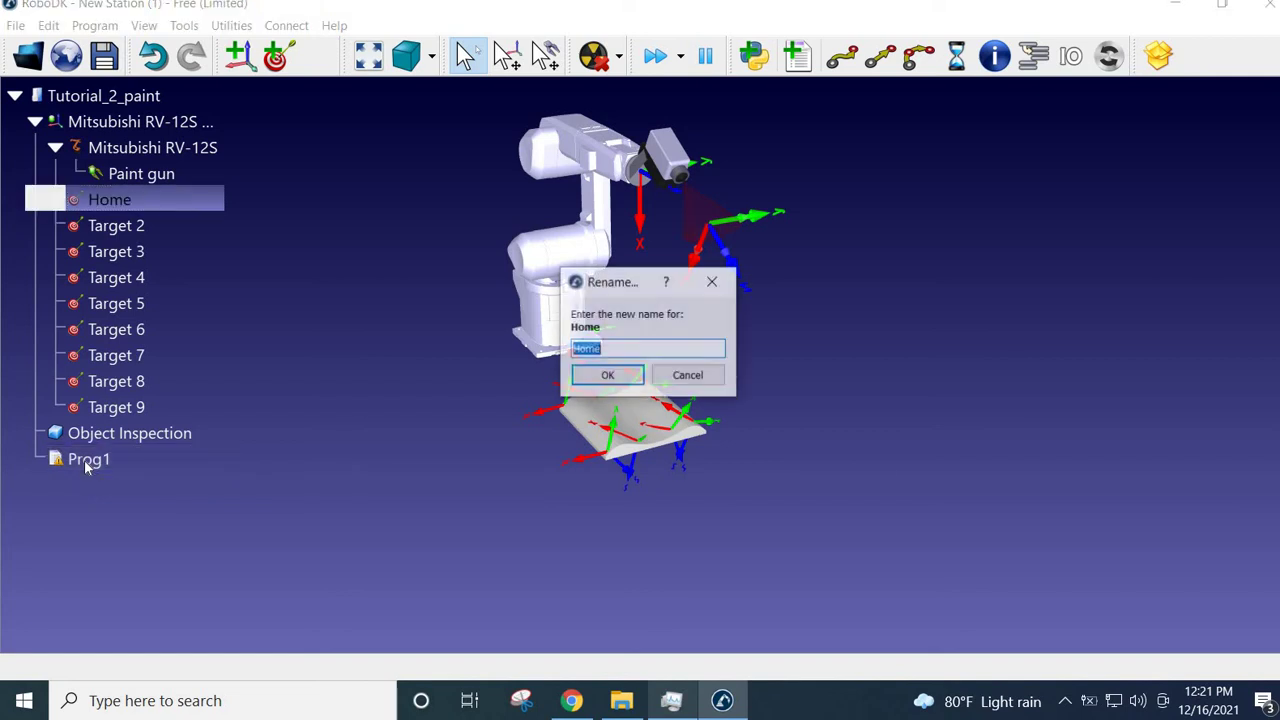
text(Ho)
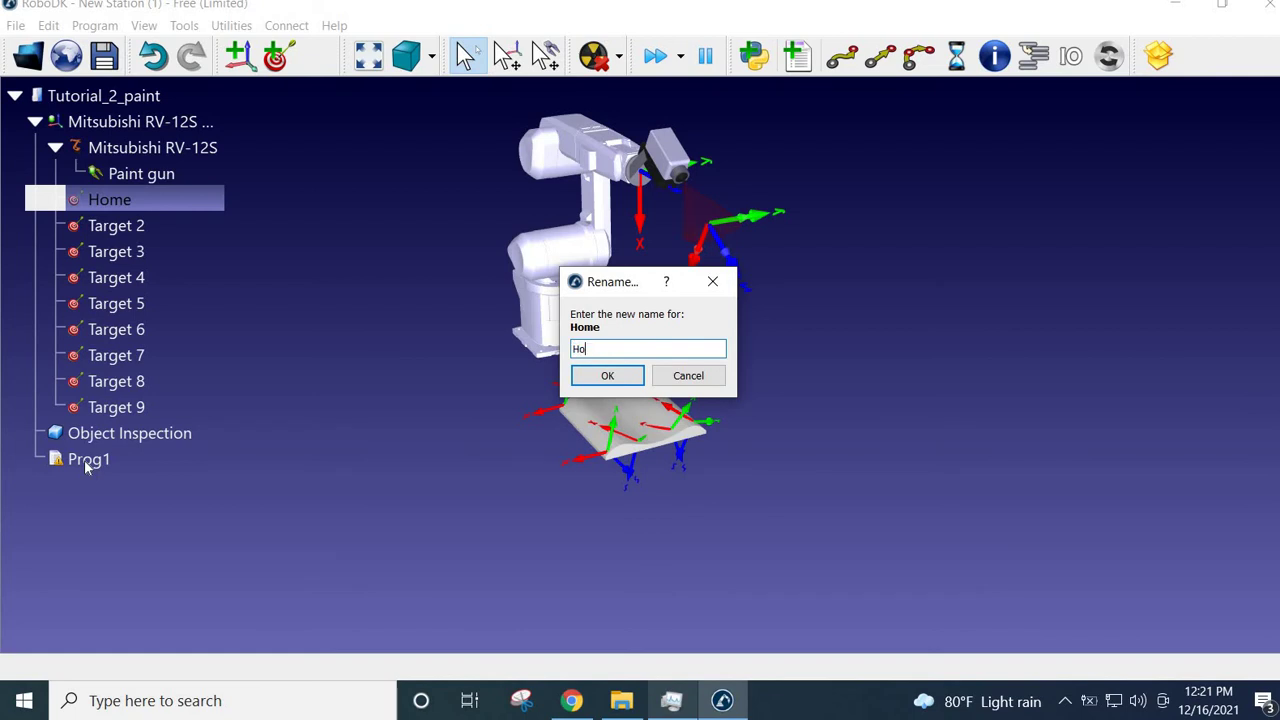
click(607, 376)
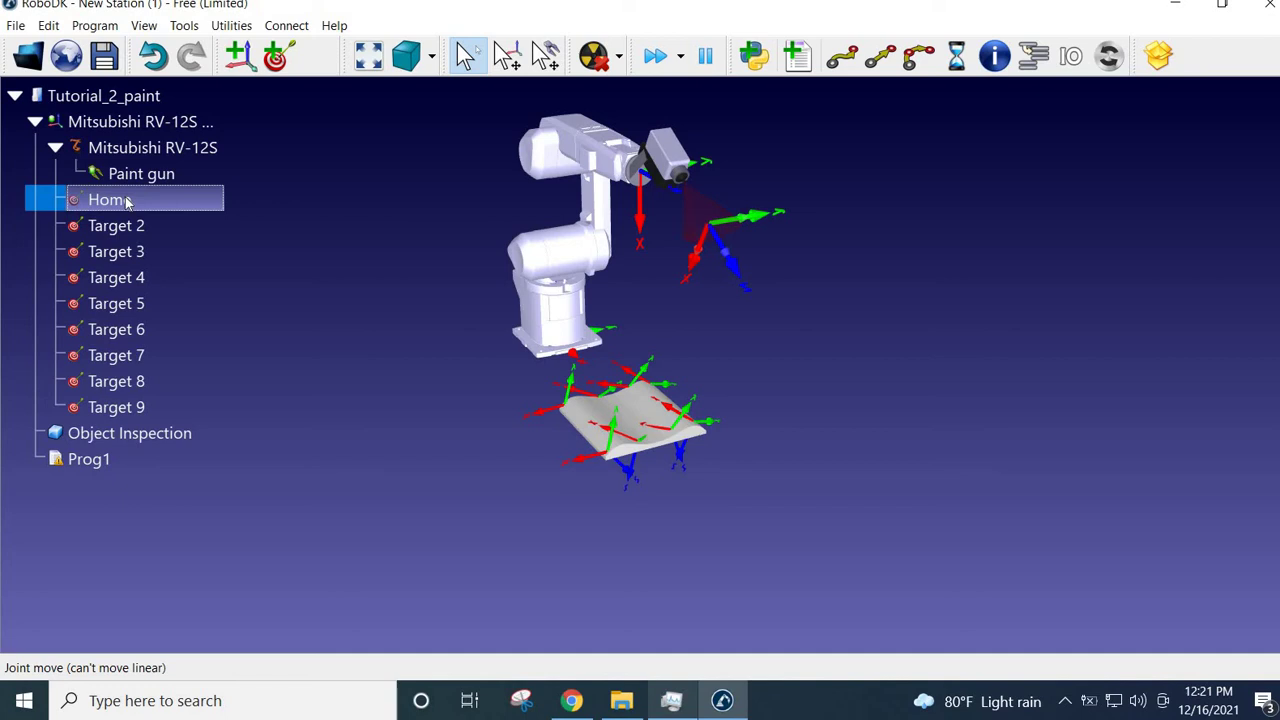
Add a joint move instruction to the Home target in the new program
click(843, 60)
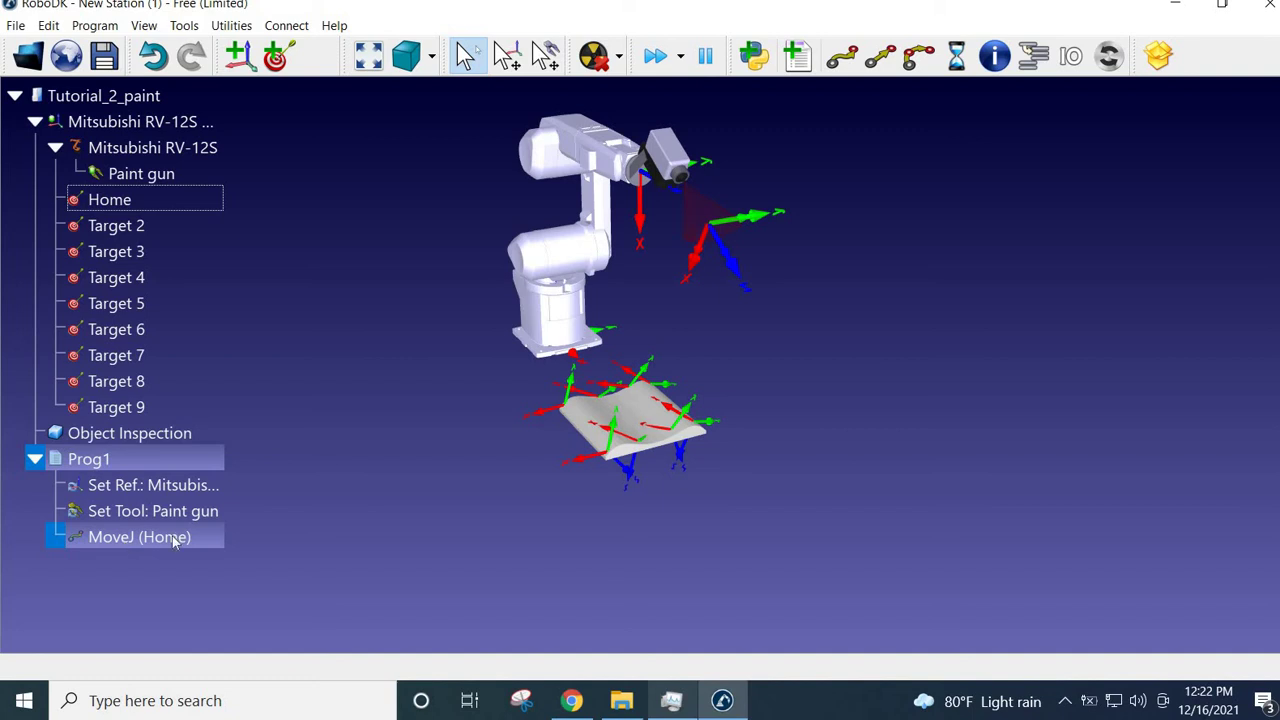
Create a robot program from Targets 2 through 9 together
double_click(146, 231)
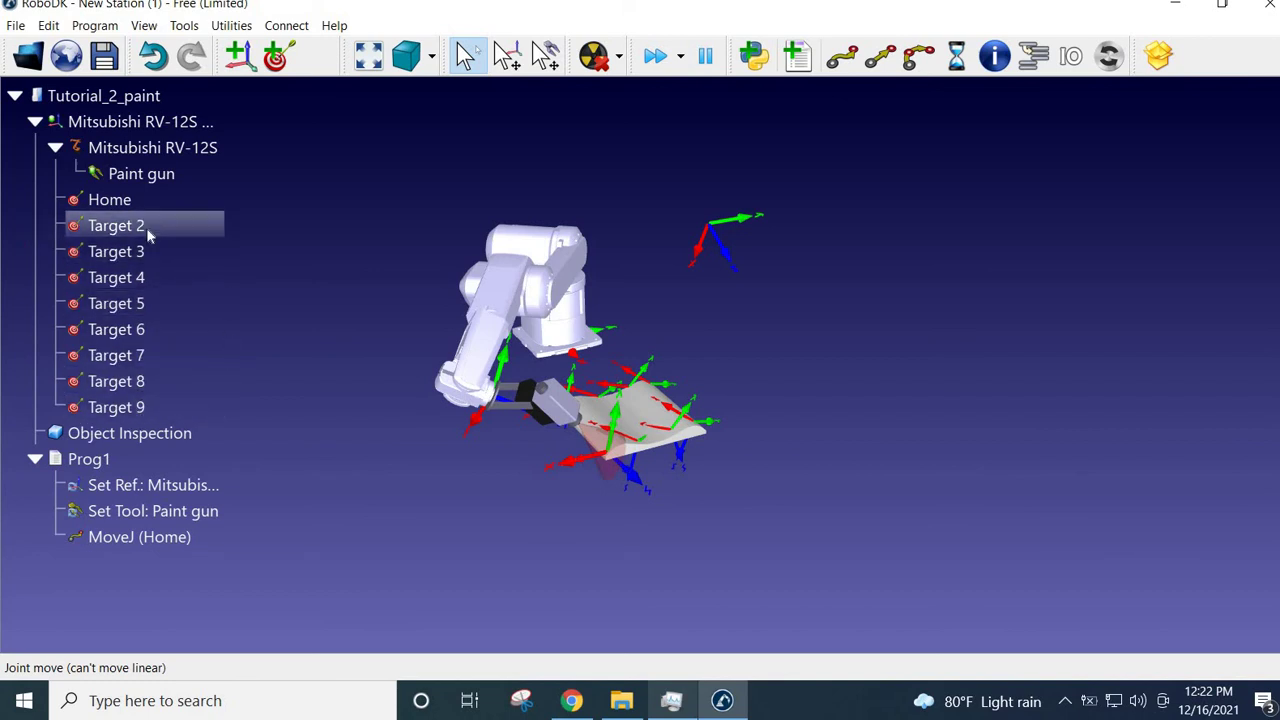
key(shift+Down)
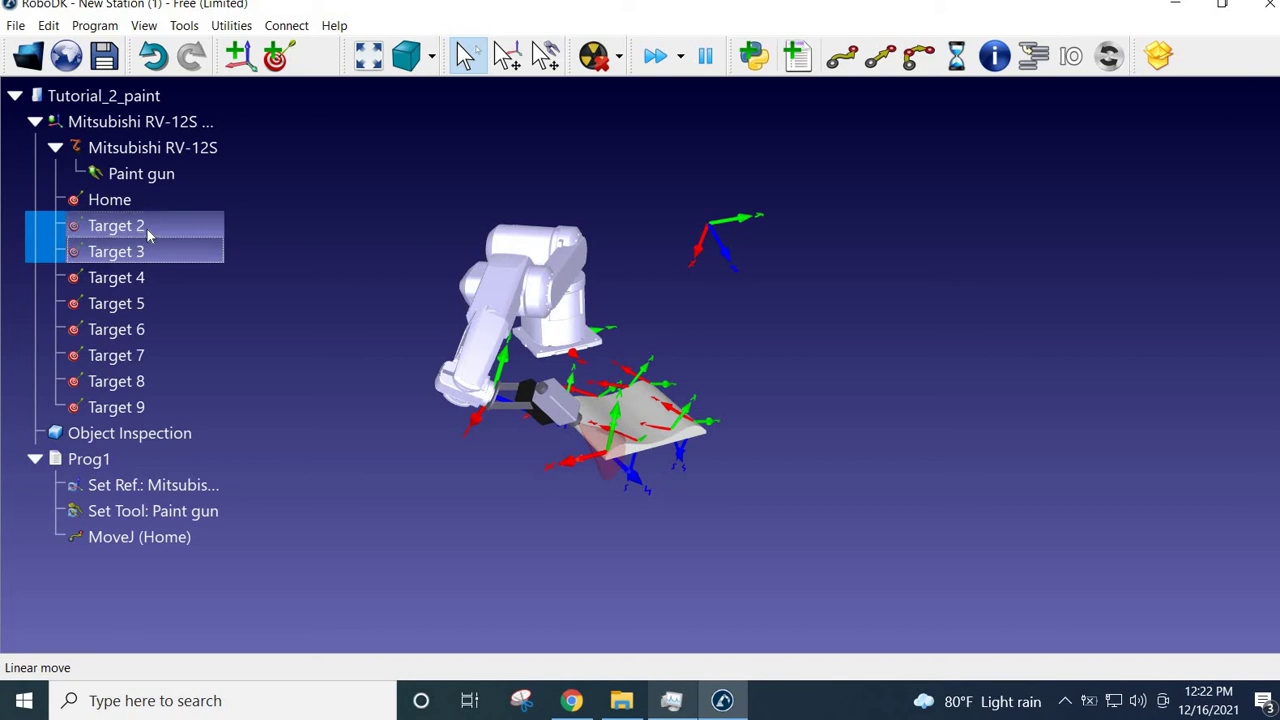
key(shift+Up)
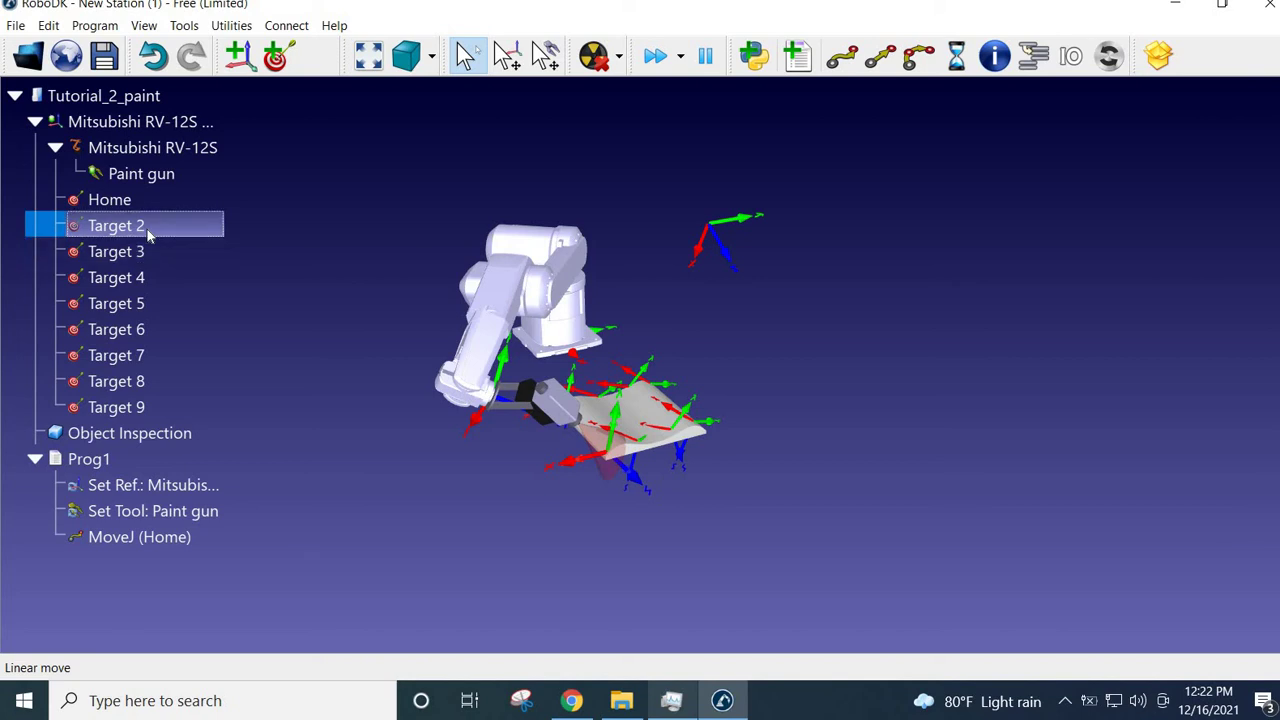
key(shift+Down)
key(shift+Down)
key(shift+Down)
key(shift+Down)
key(shift+Down)
key(shift+Down)
key(shift+Down)
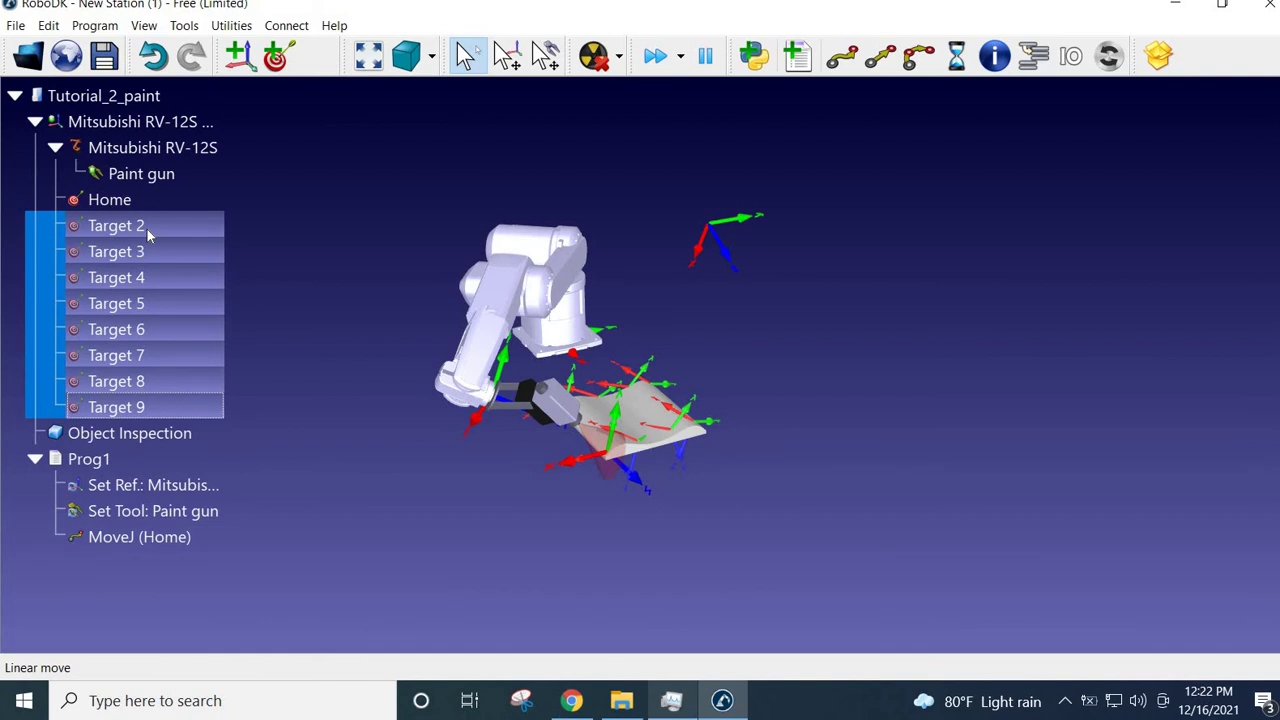
right_click(147, 229)
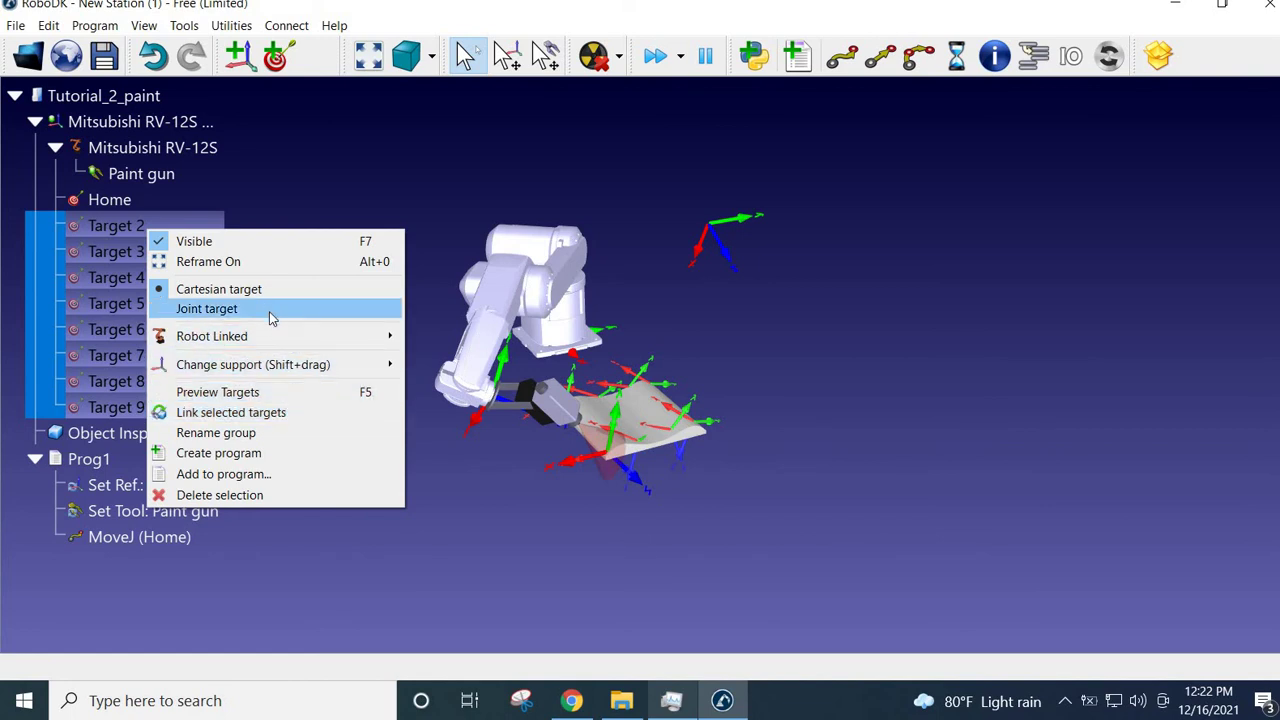
click(247, 455)
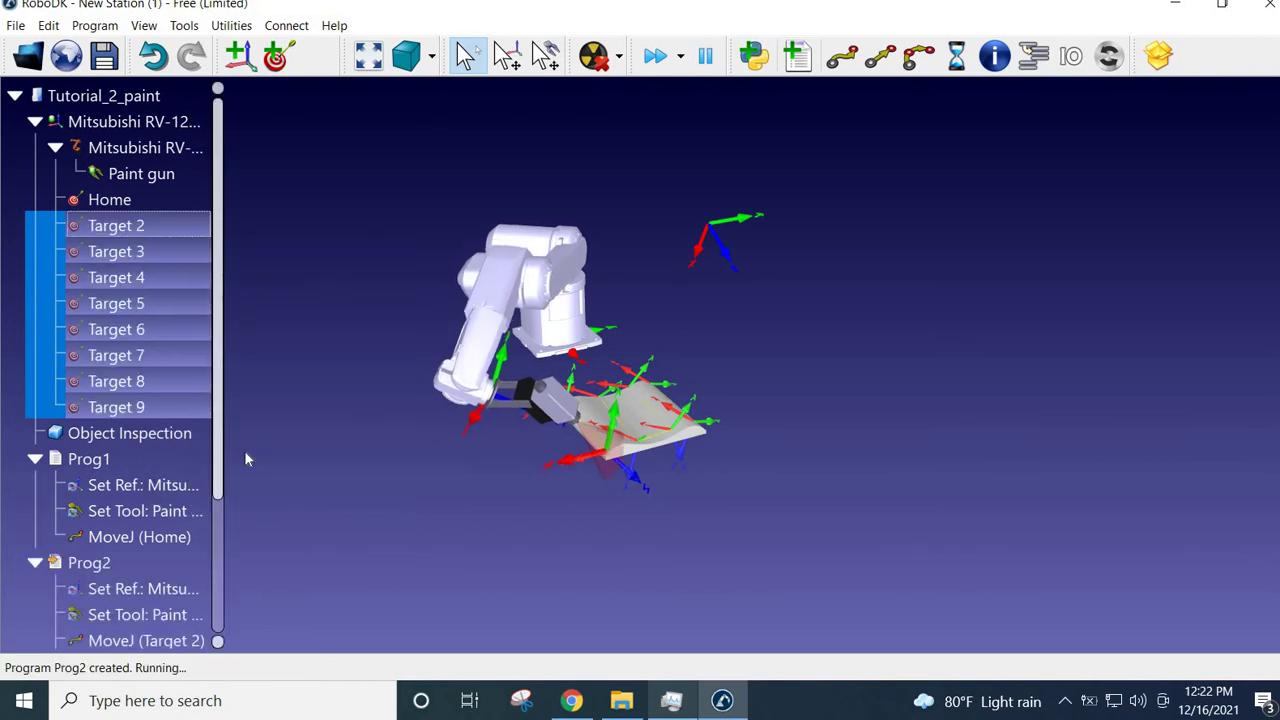
Rename the program that moves through Targets 2 to 9 as Paint
drag(218, 481, 214, 614)
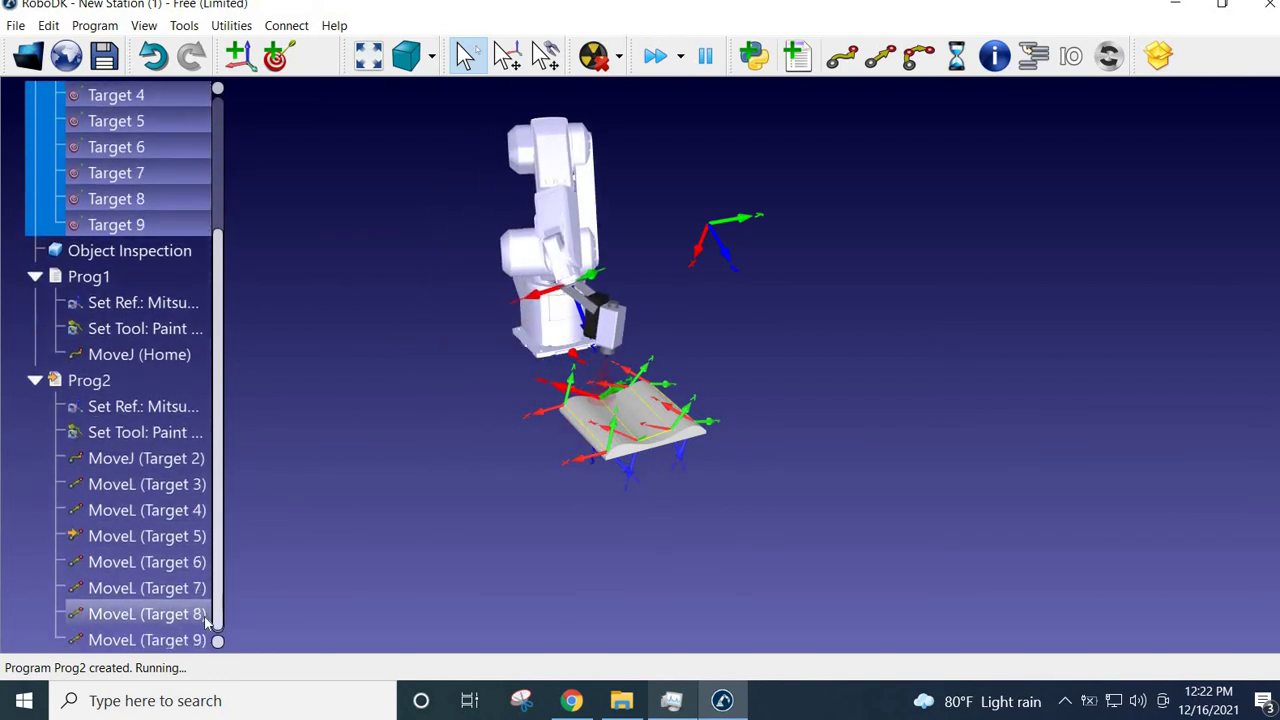
click(82, 386)
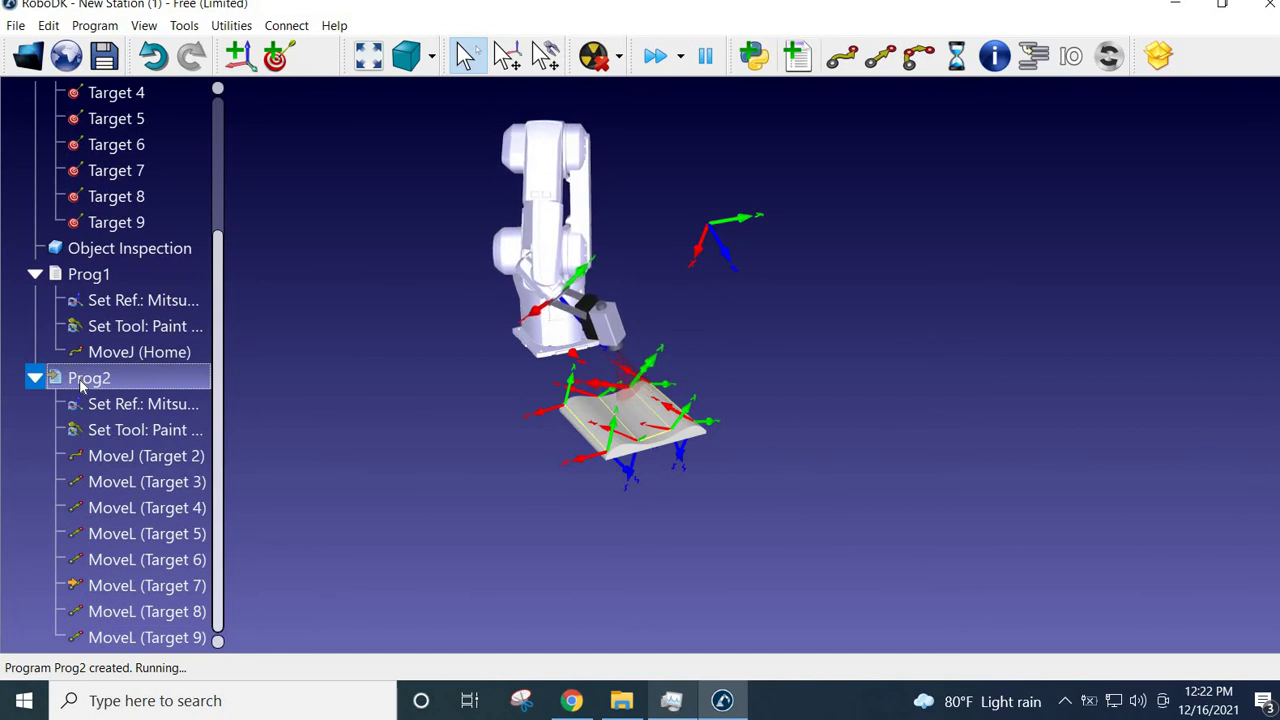
click(82, 386)
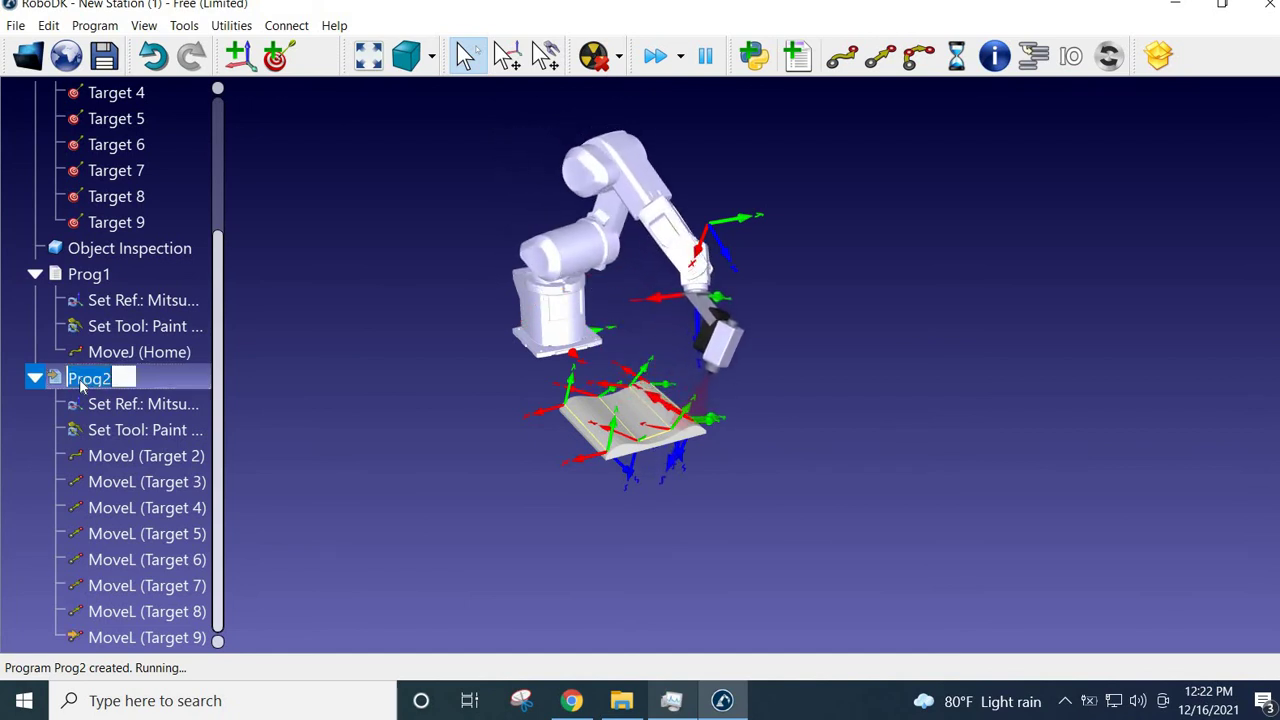
text(Paint)
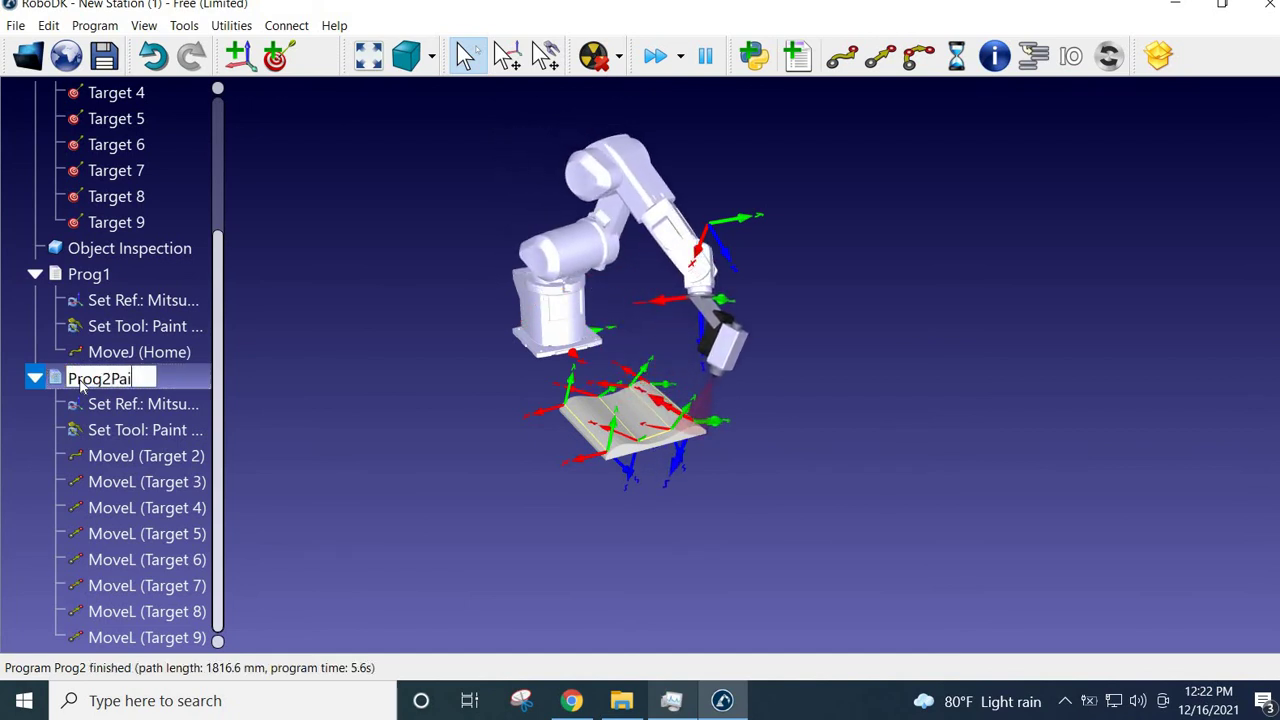
key(BackSpace)
key(BackSpace)
key(BackSpace)
key(BackSpace)
key(BackSpace)
key(BackSpace)
key(BackSpace)
key(BackSpace)
text(Paint)
key(Return)
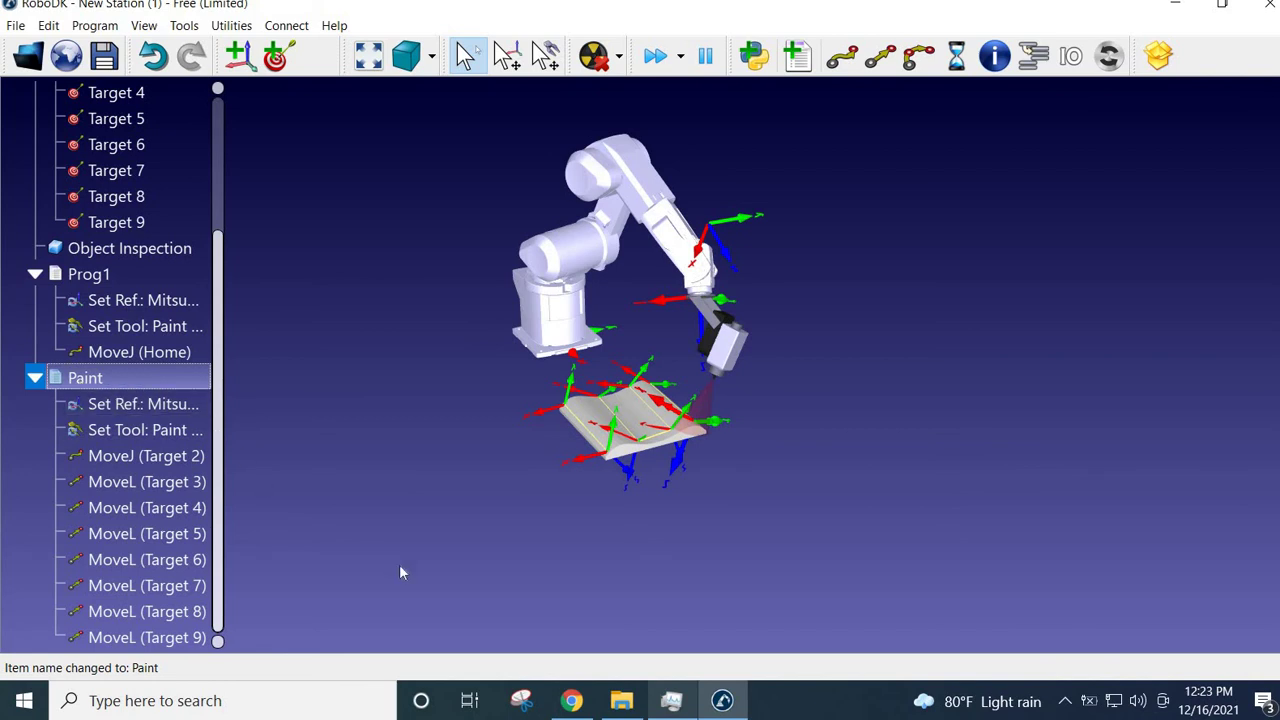
Rename the program Prog1, which holds the joint move to the Home target, as Home
scroll(399, 572, down, 1)
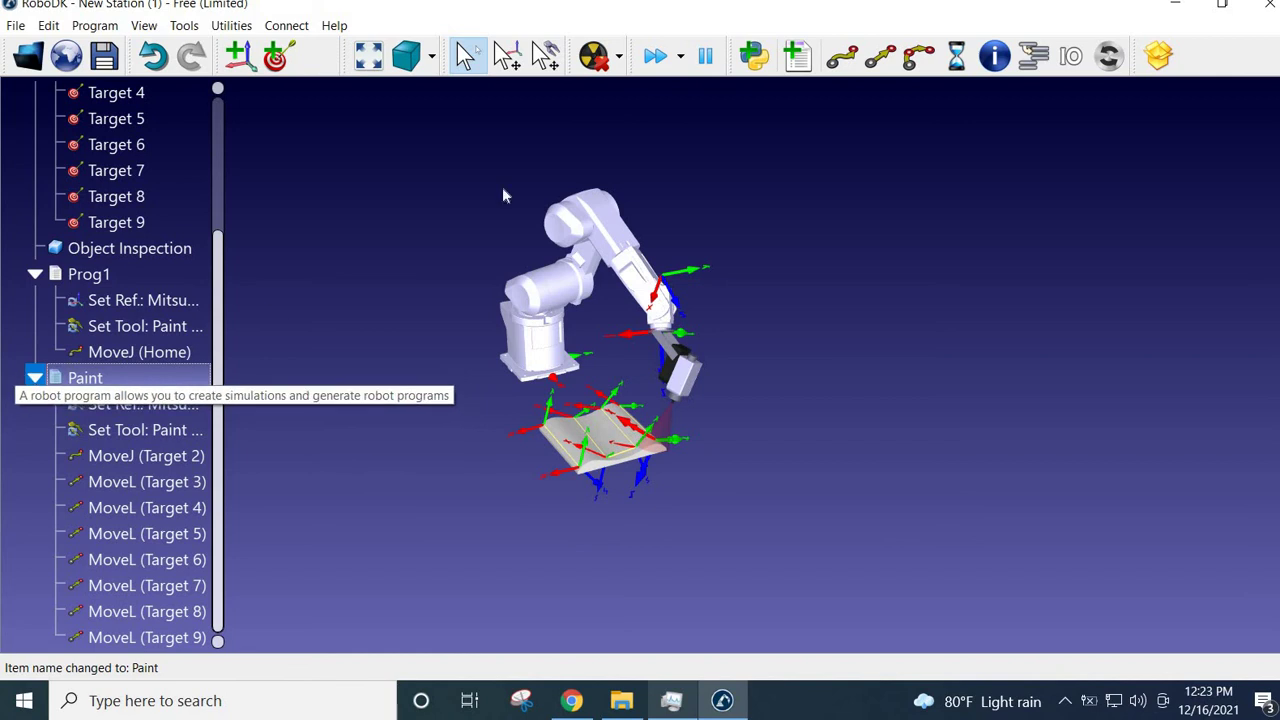
click(100, 284)
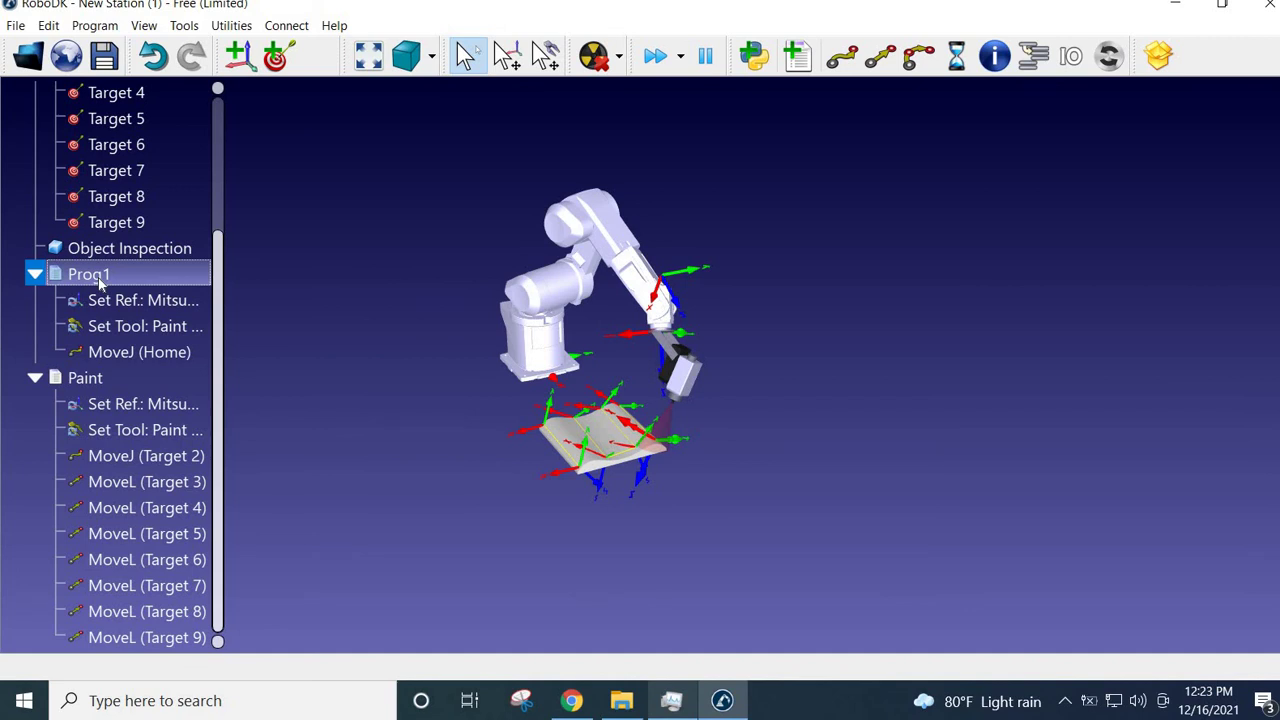
click(100, 284)
text(Home)
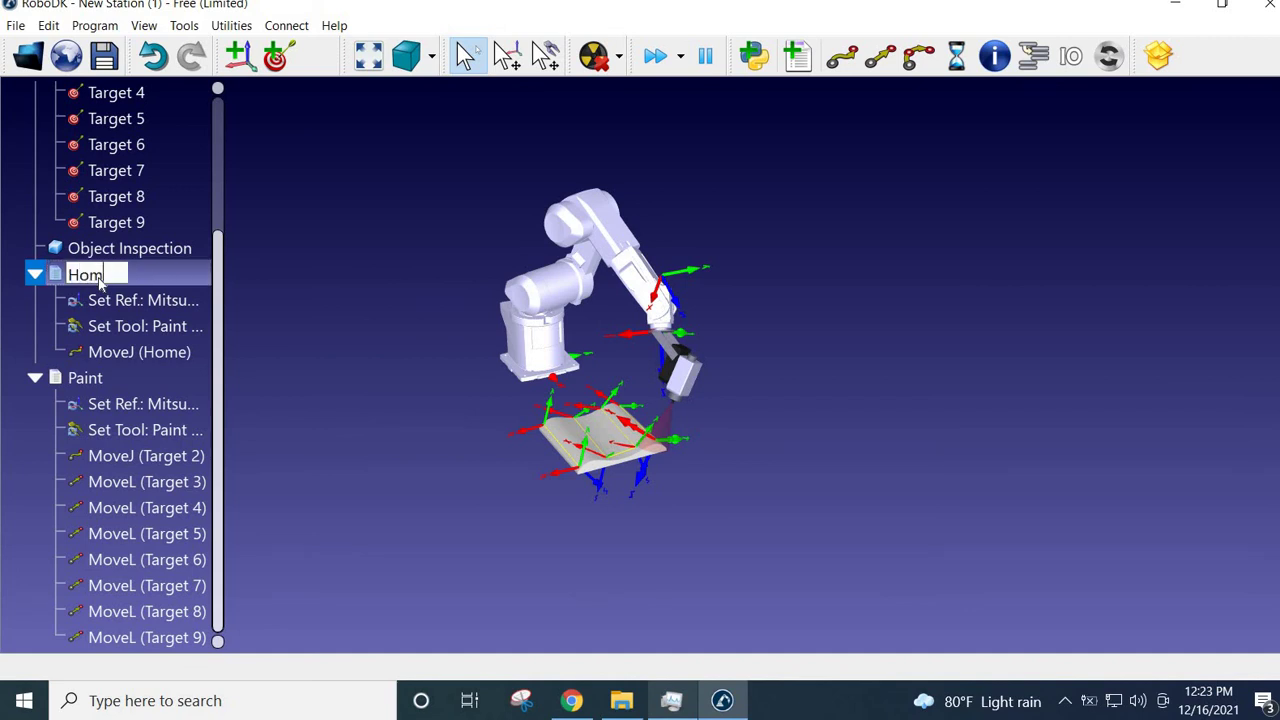
key(Return)
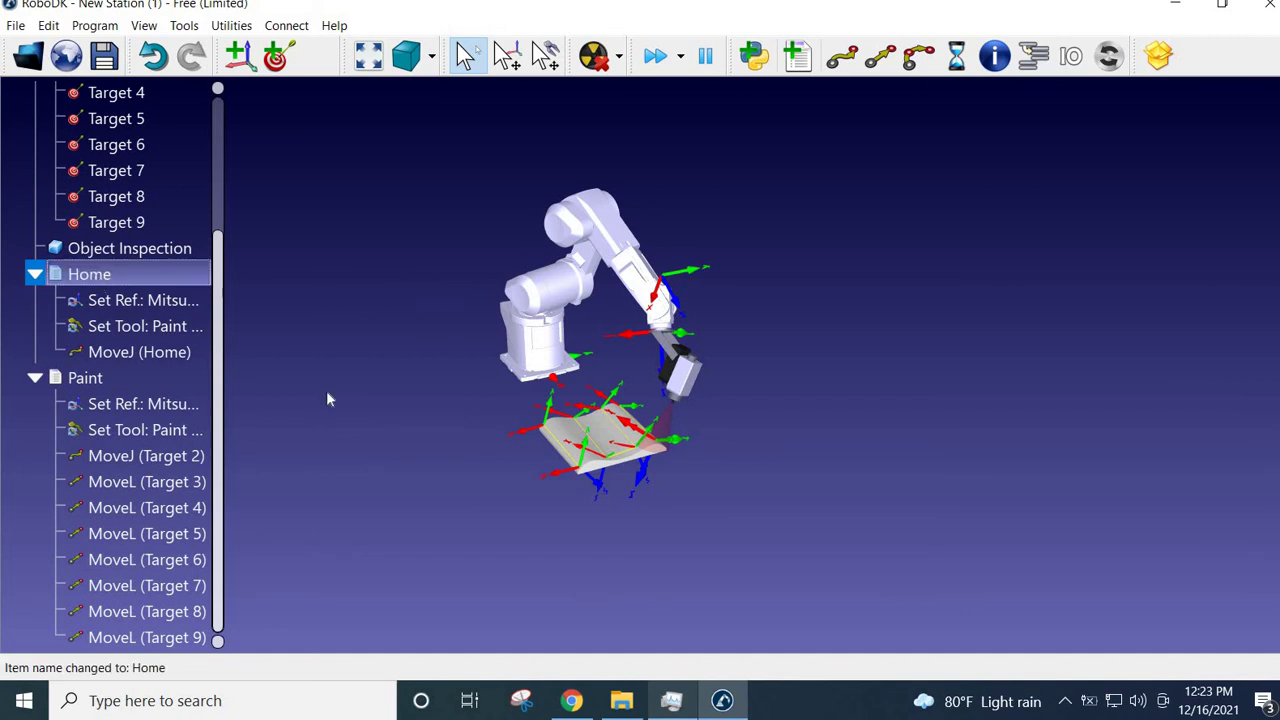
Add a third robot program to the station and name it Main
scroll(327, 392, down, 1)
scroll(350, 434, up, 1)
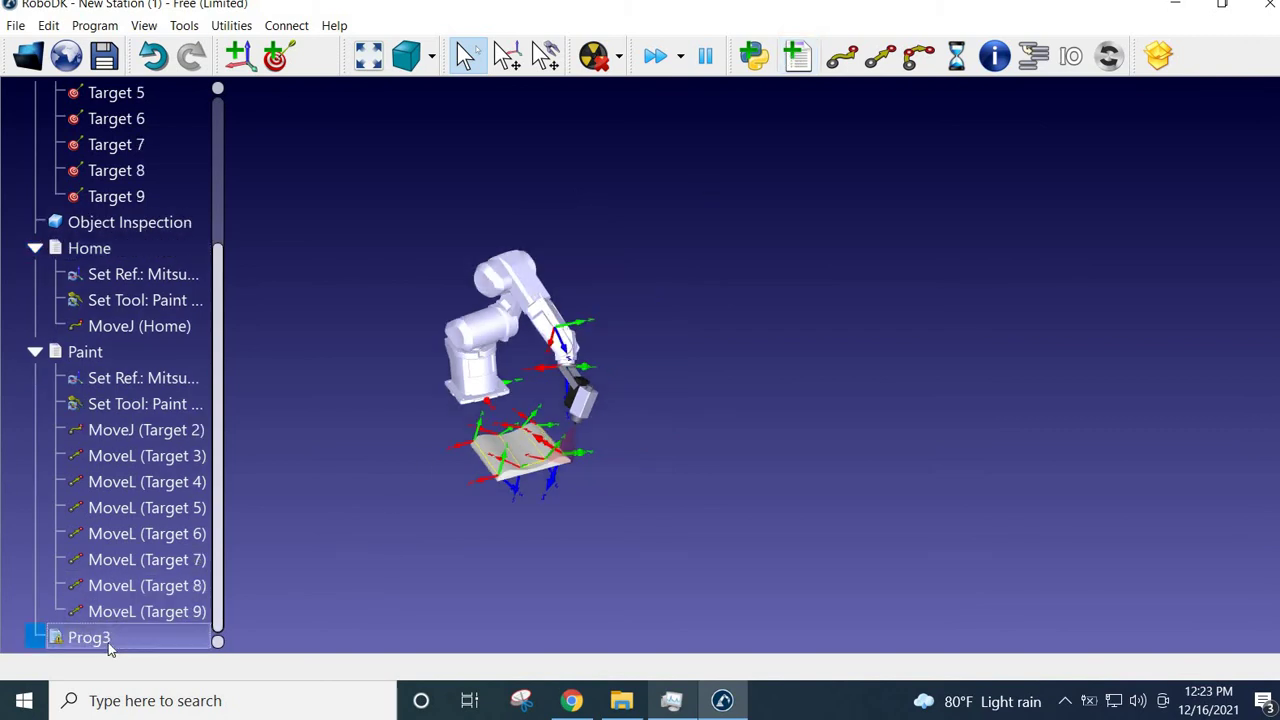
click(110, 646)
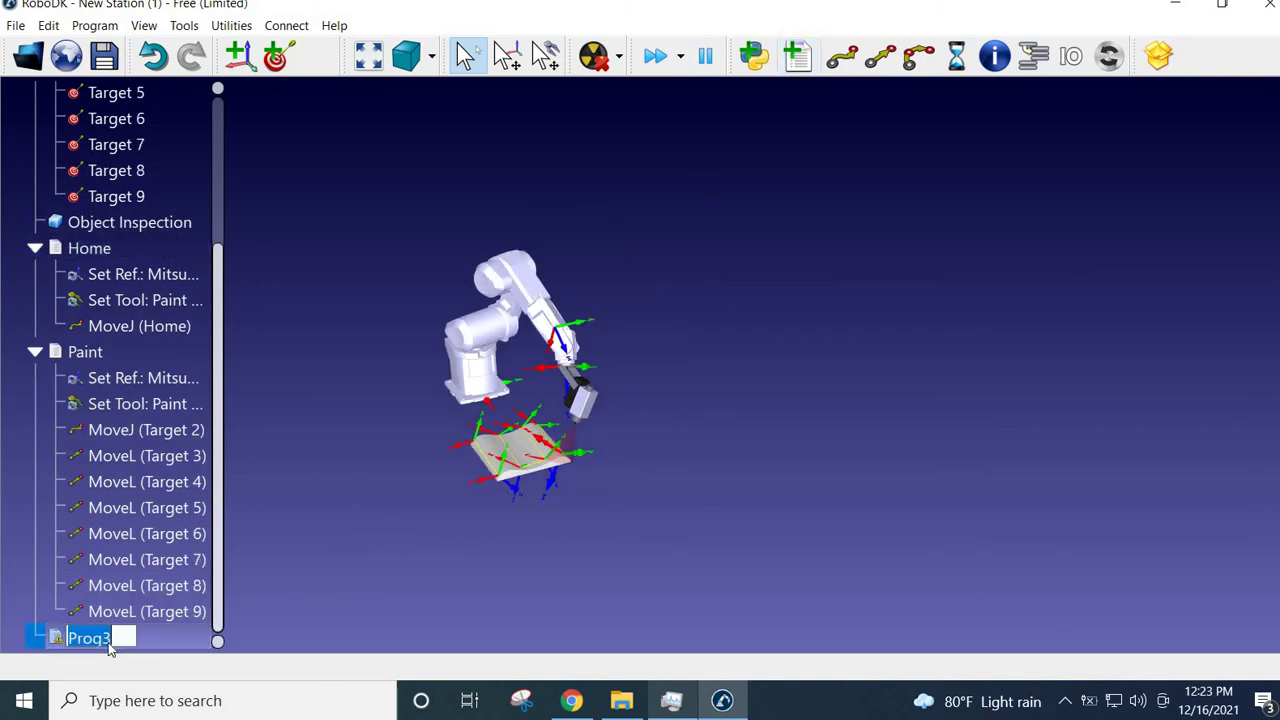
text(Main)
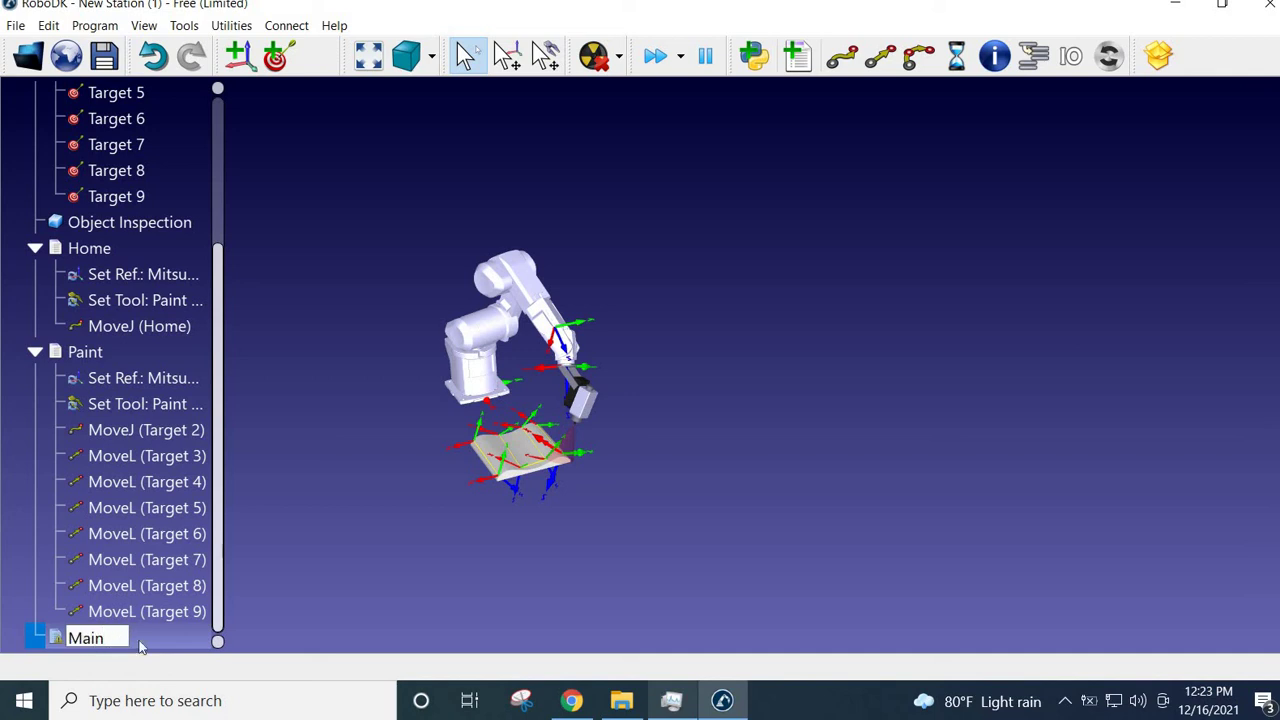
key(Return)
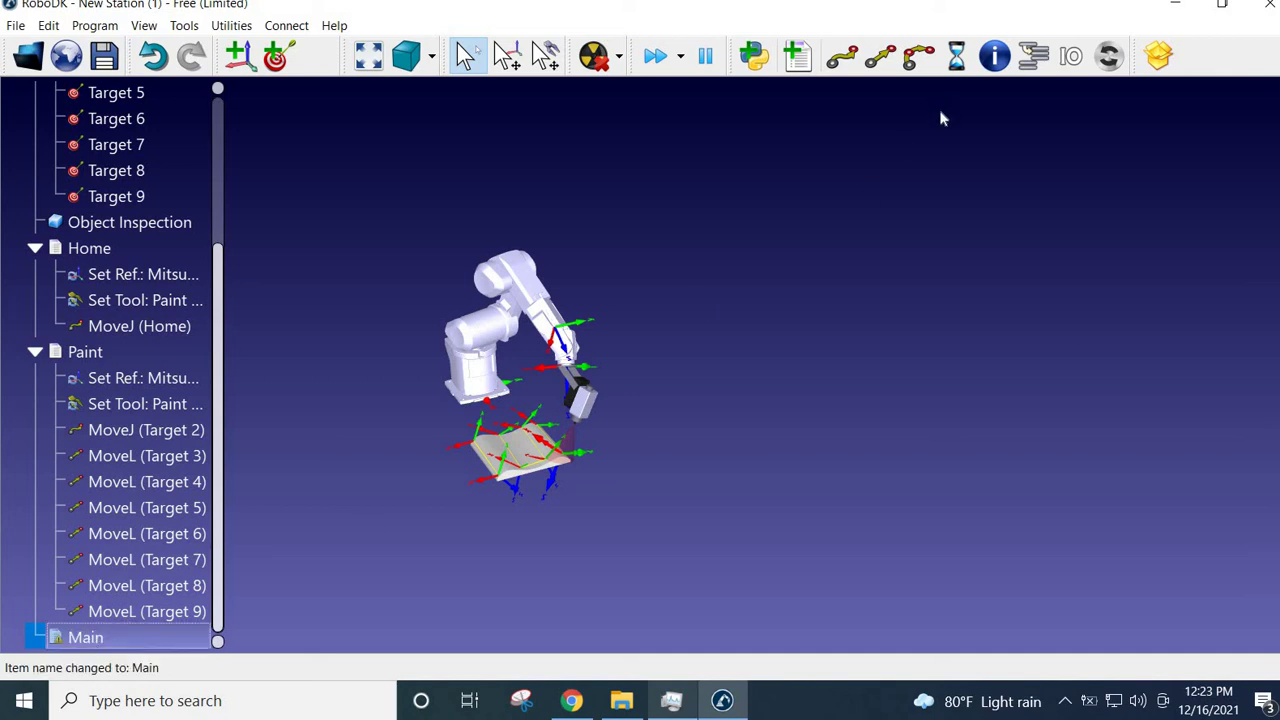
Add a program call to the Home program in the Main program
click(1034, 57)
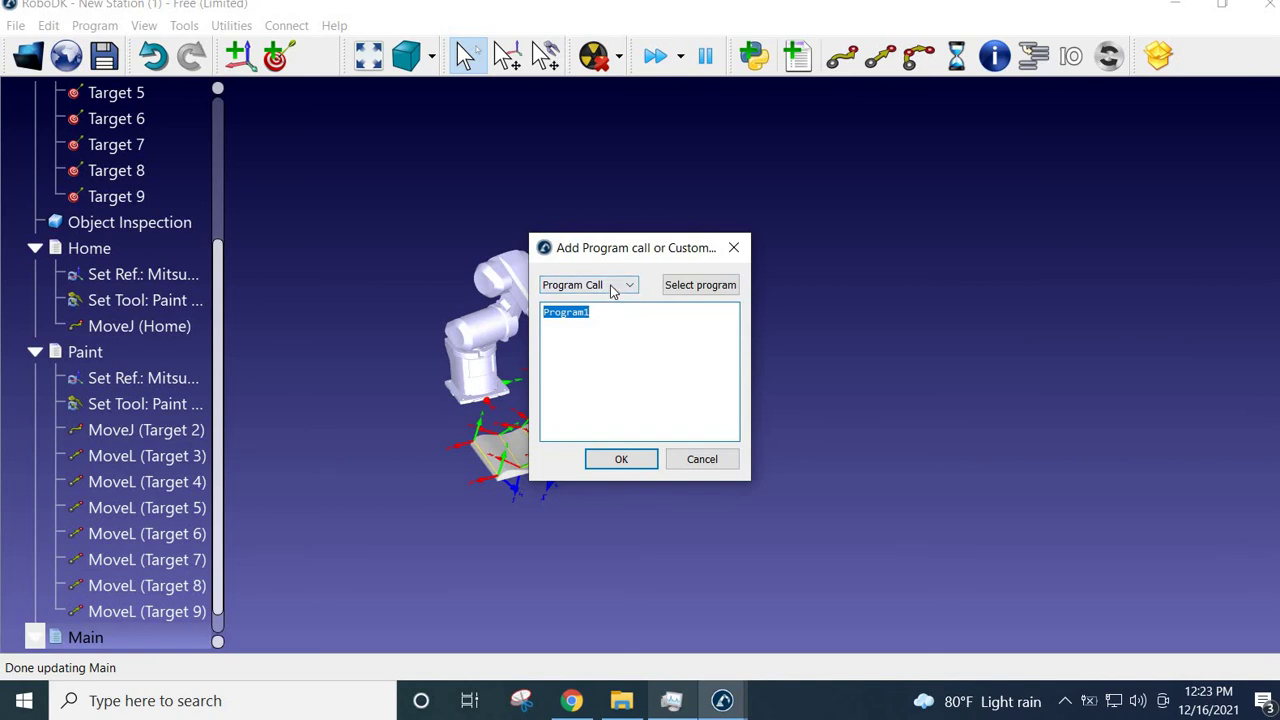
click(700, 286)
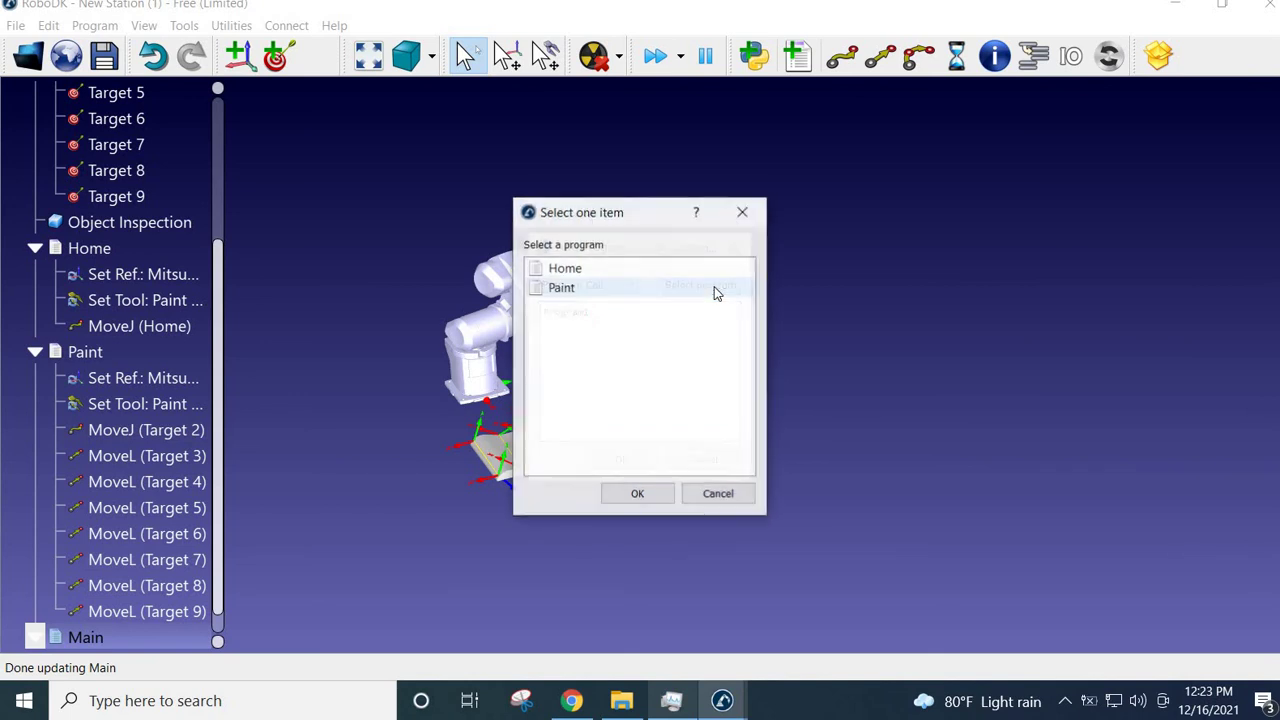
click(576, 271)
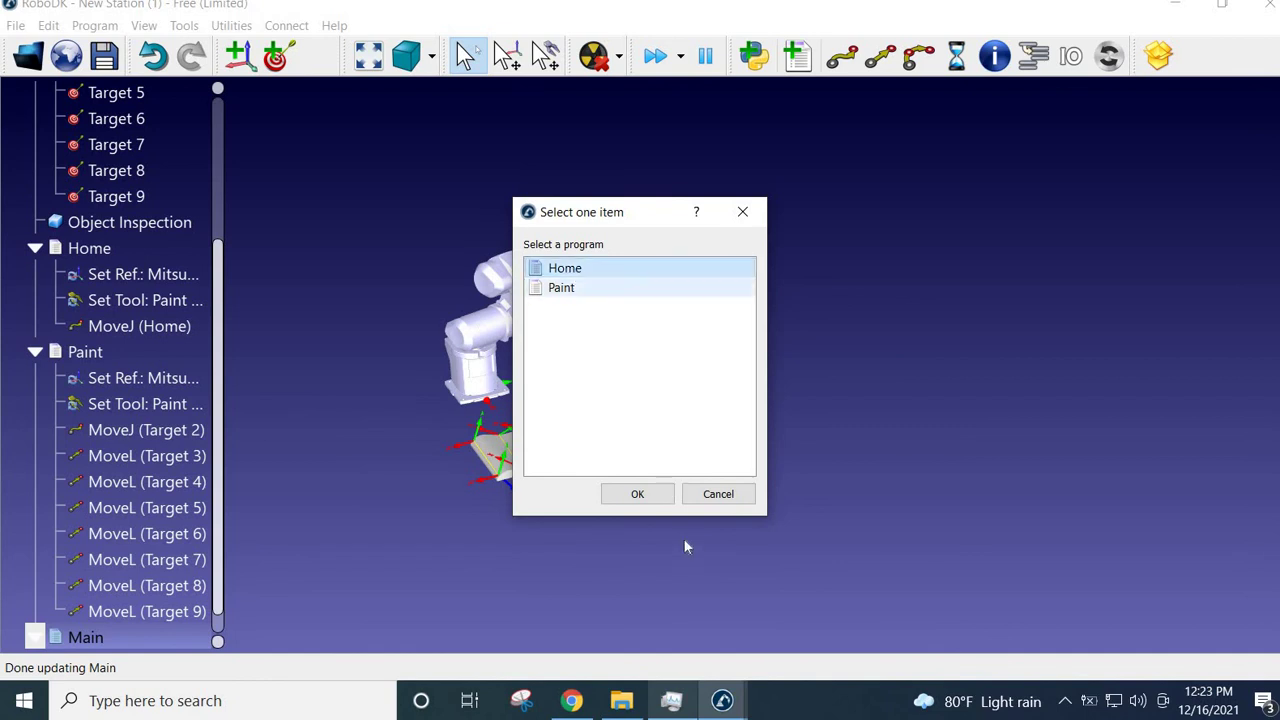
click(641, 494)
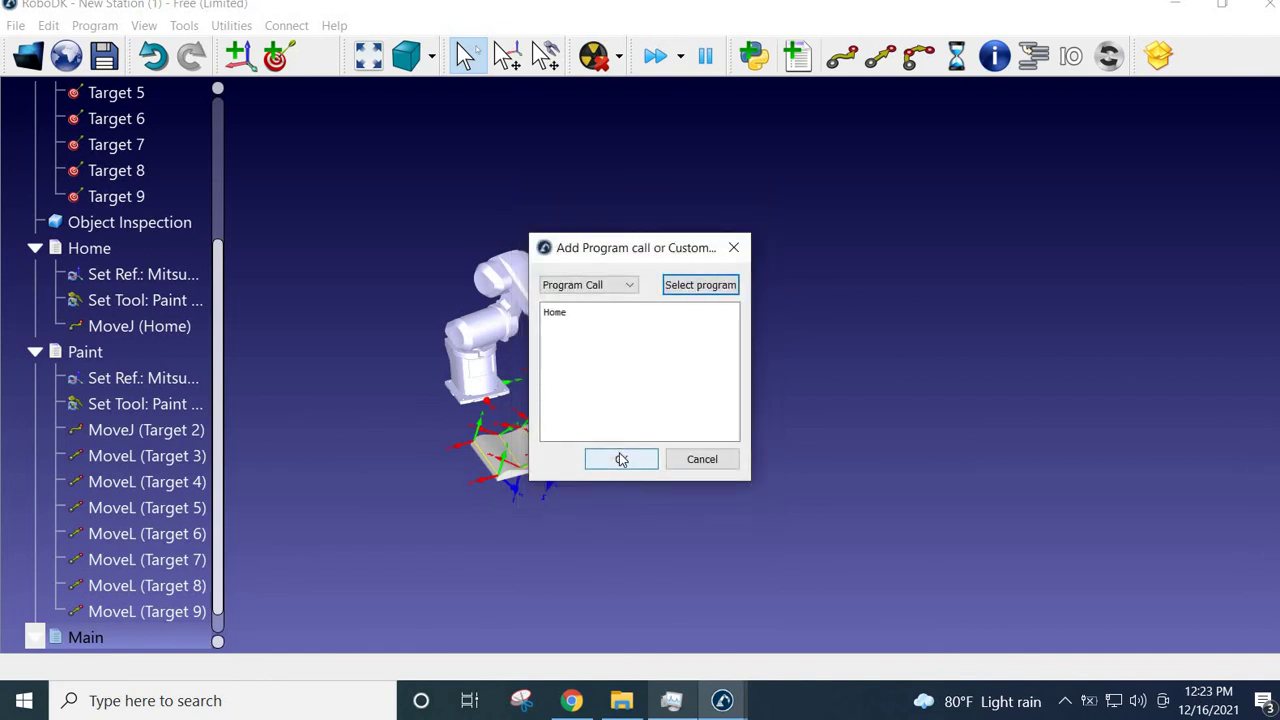
click(621, 459)
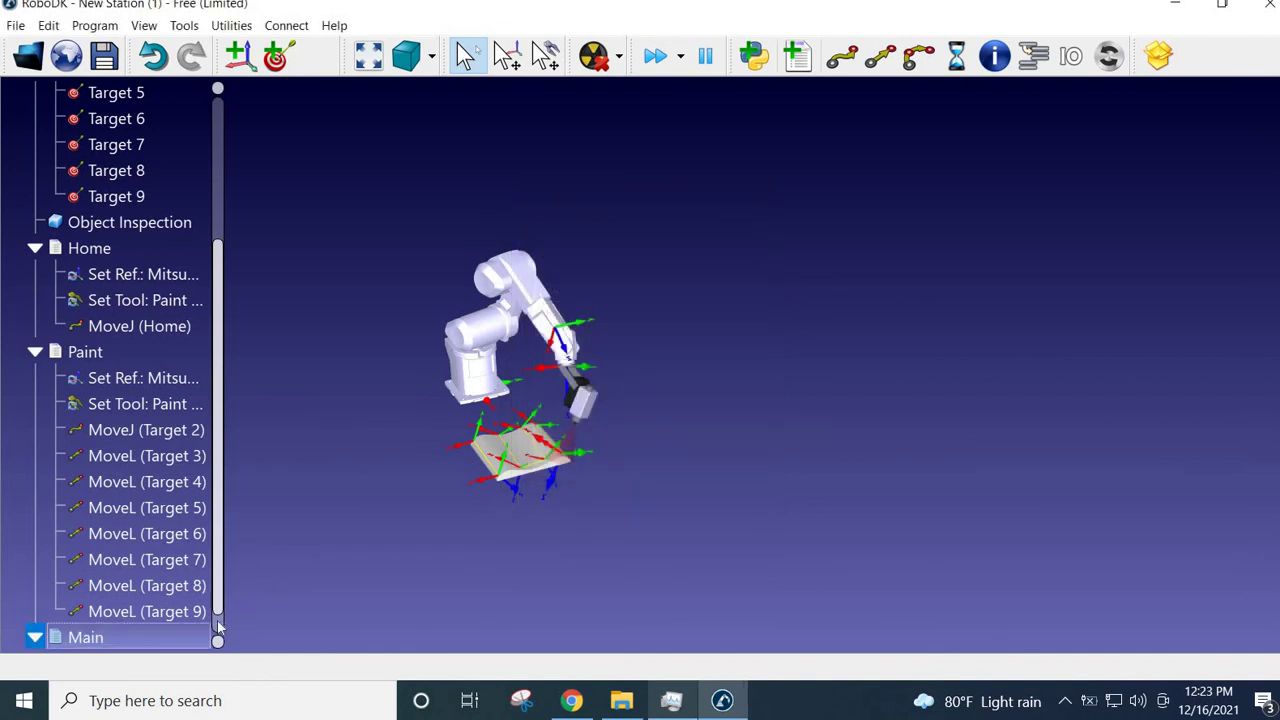
Add a program call to the Paint program after the Home call in Main
scroll(218, 626, down, 1)
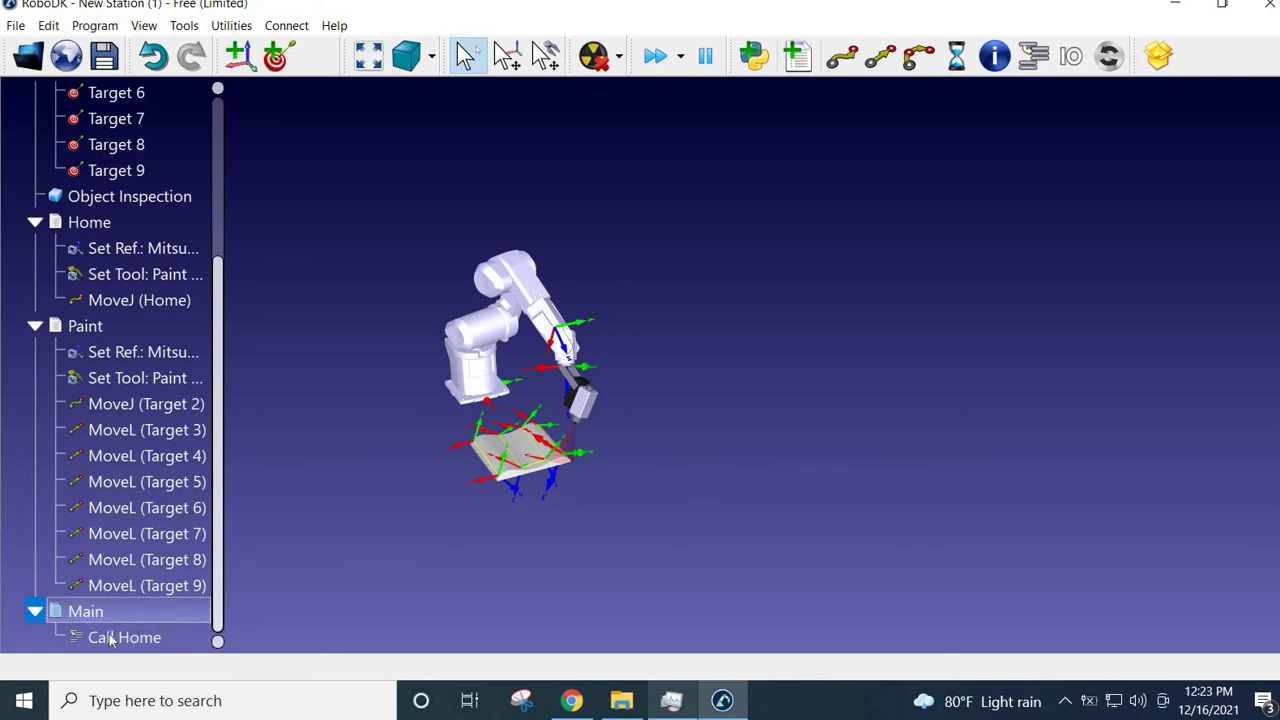
click(112, 638)
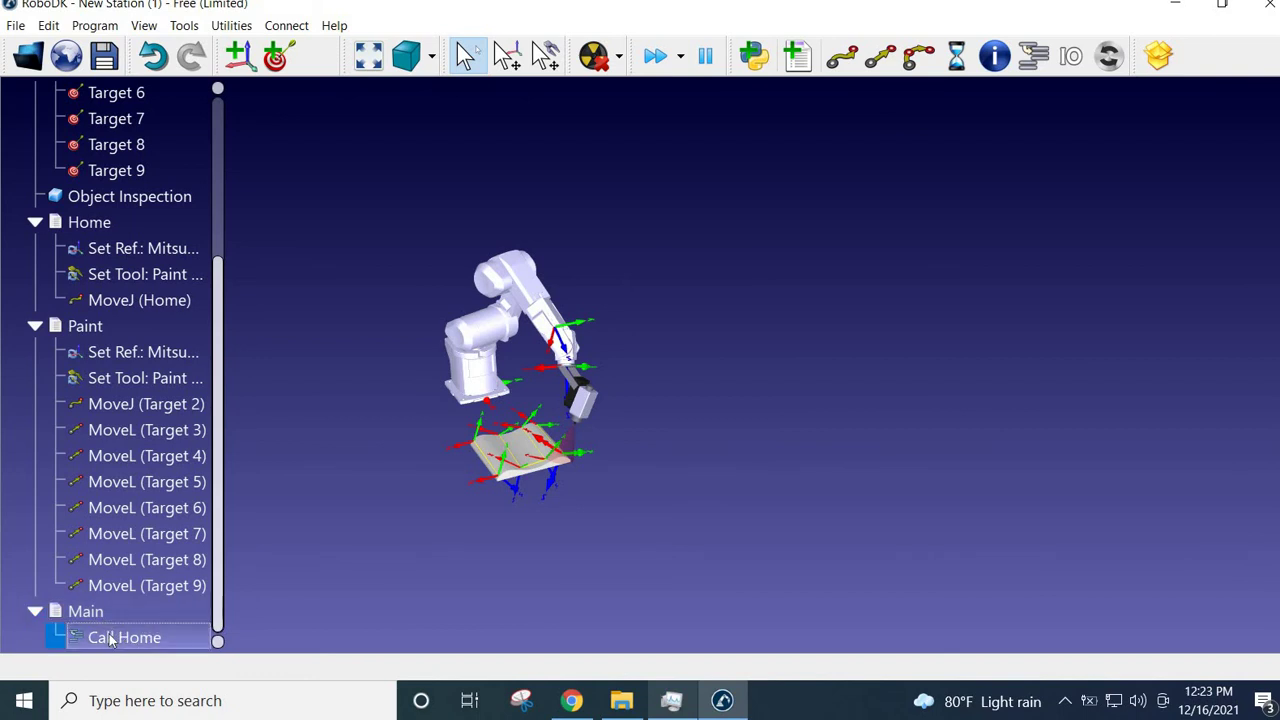
click(1036, 60)
click(613, 287)
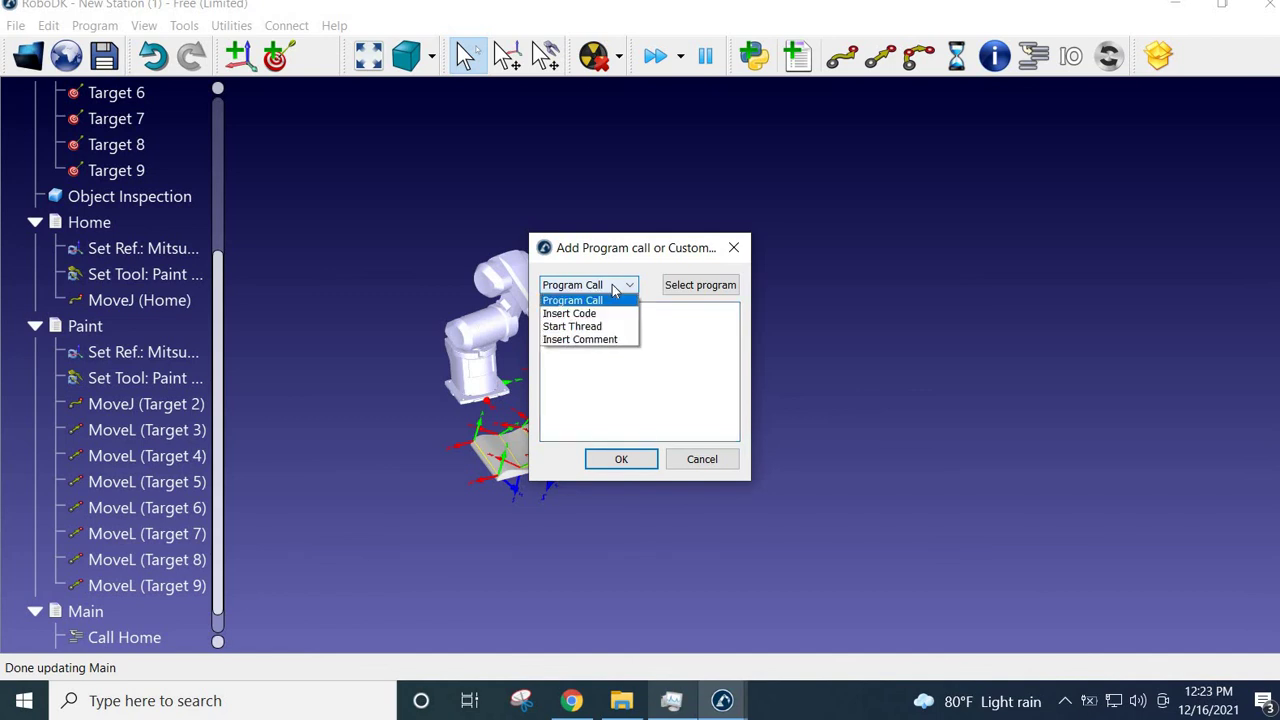
click(613, 287)
click(700, 287)
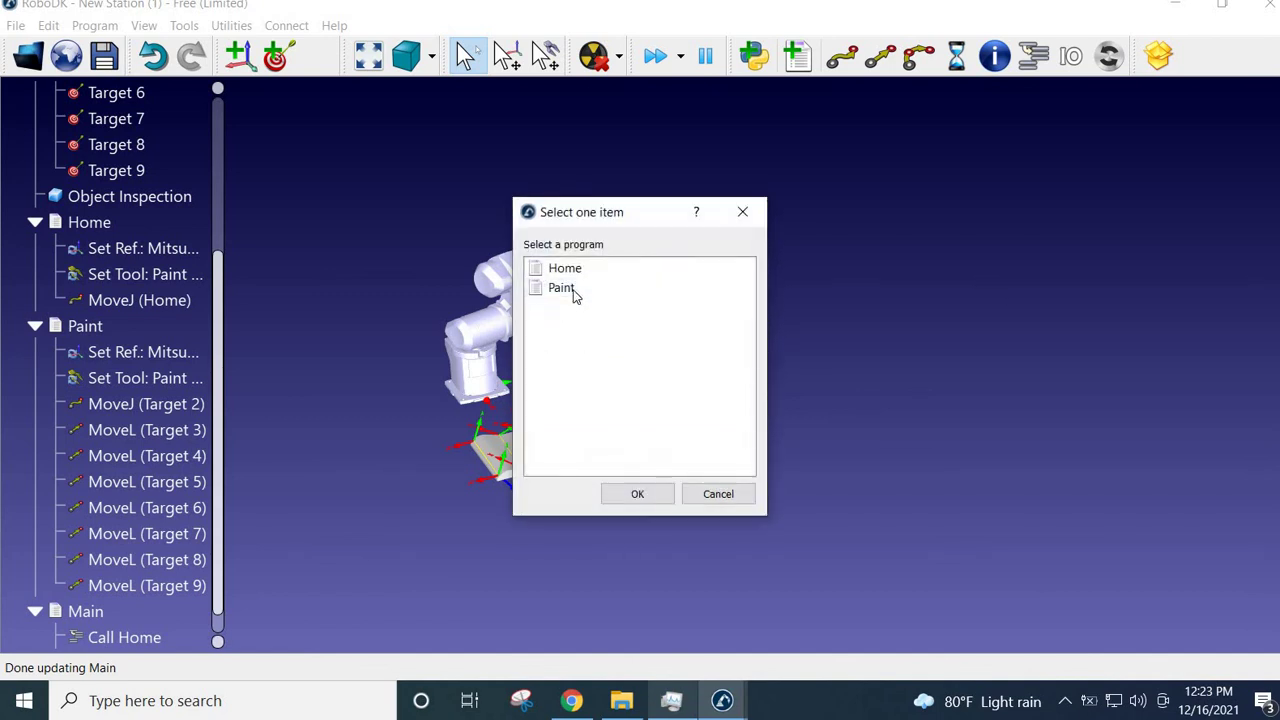
click(575, 290)
click(648, 494)
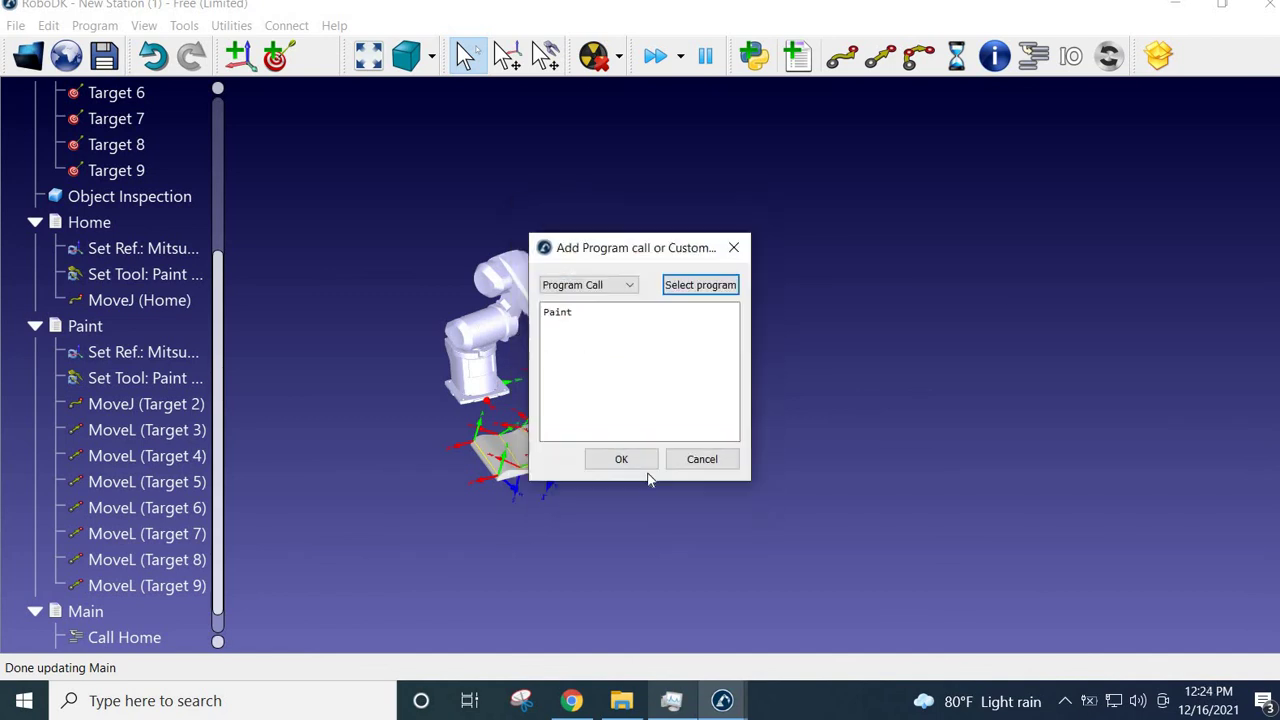
click(624, 459)
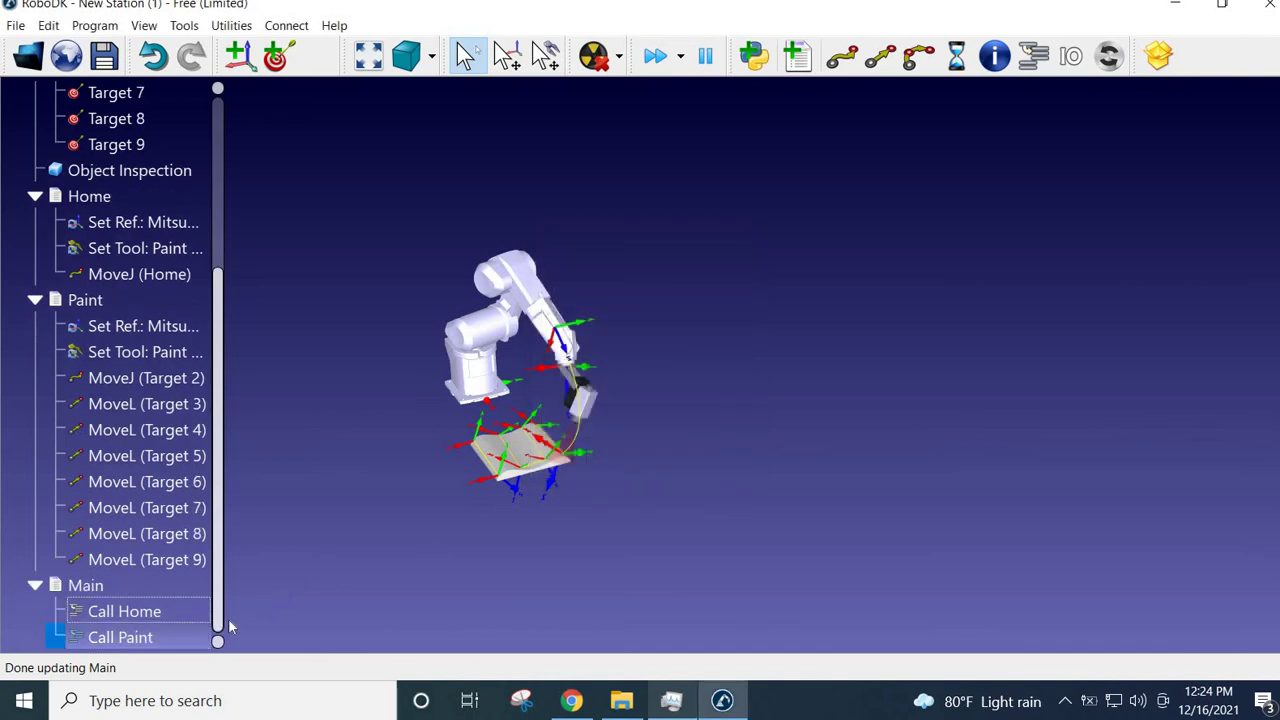
Add a second program call to the Home program after the Paint call in Main
click(1033, 55)
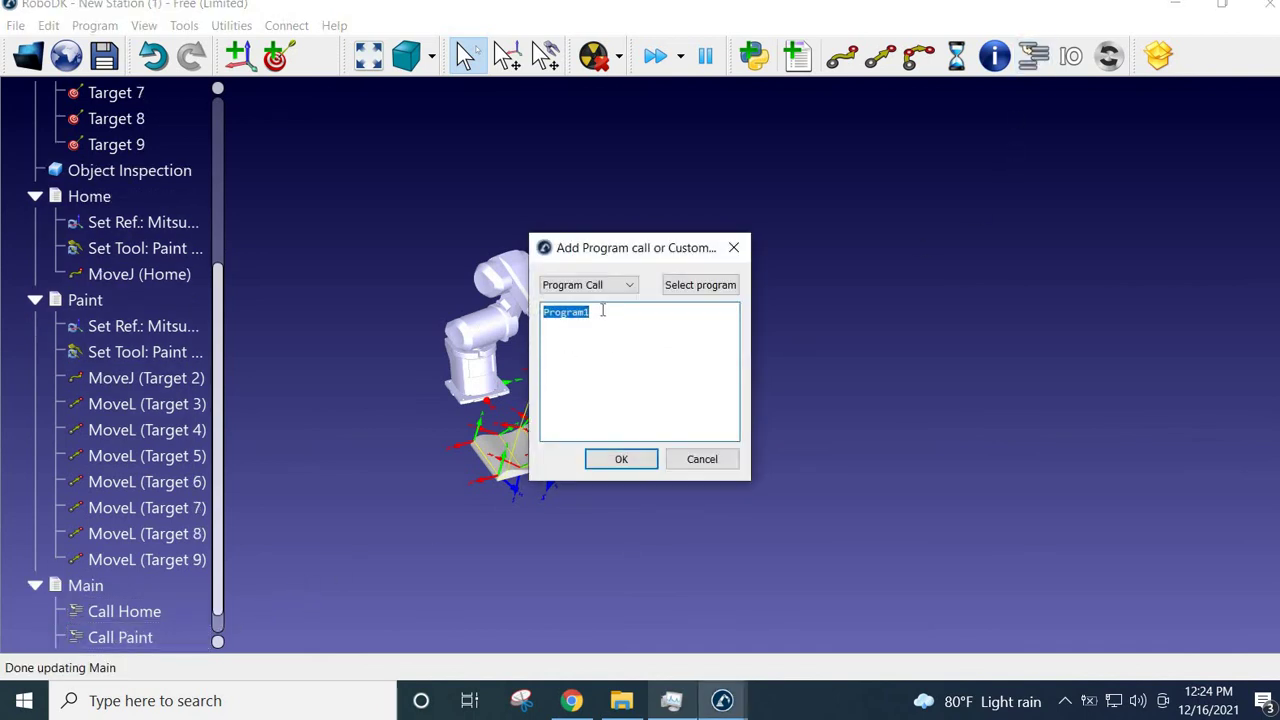
click(703, 287)
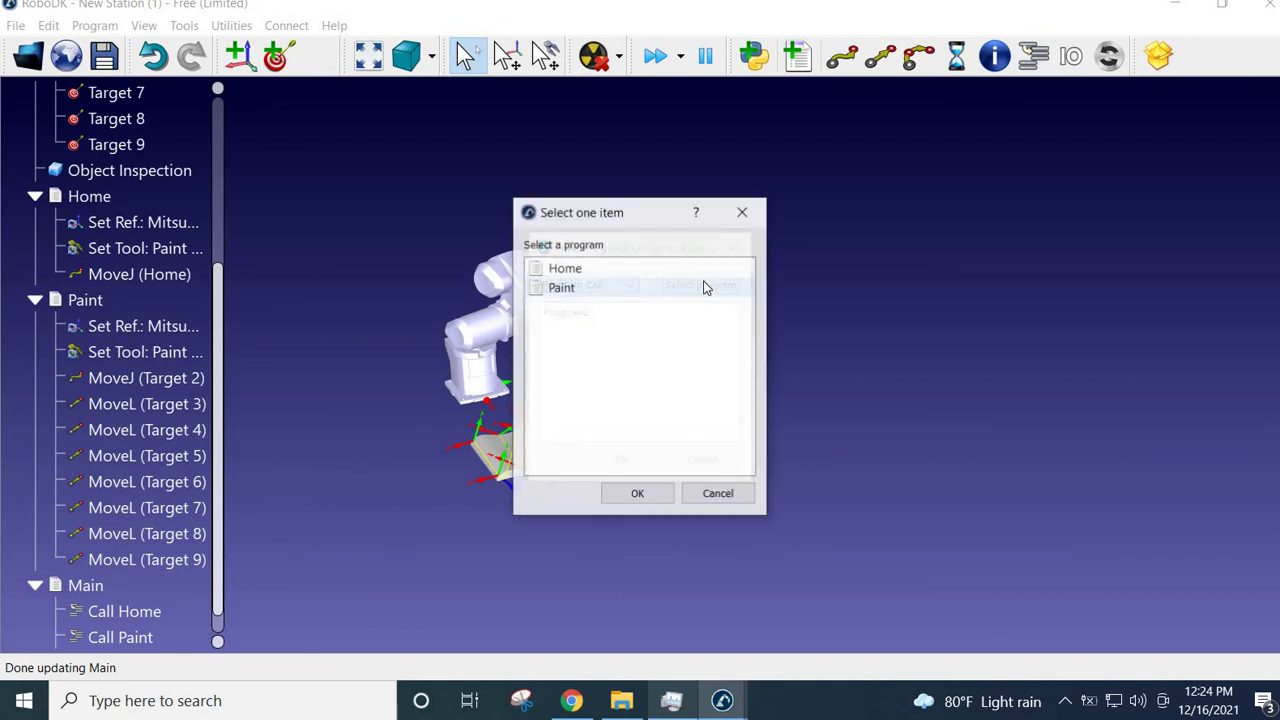
click(588, 270)
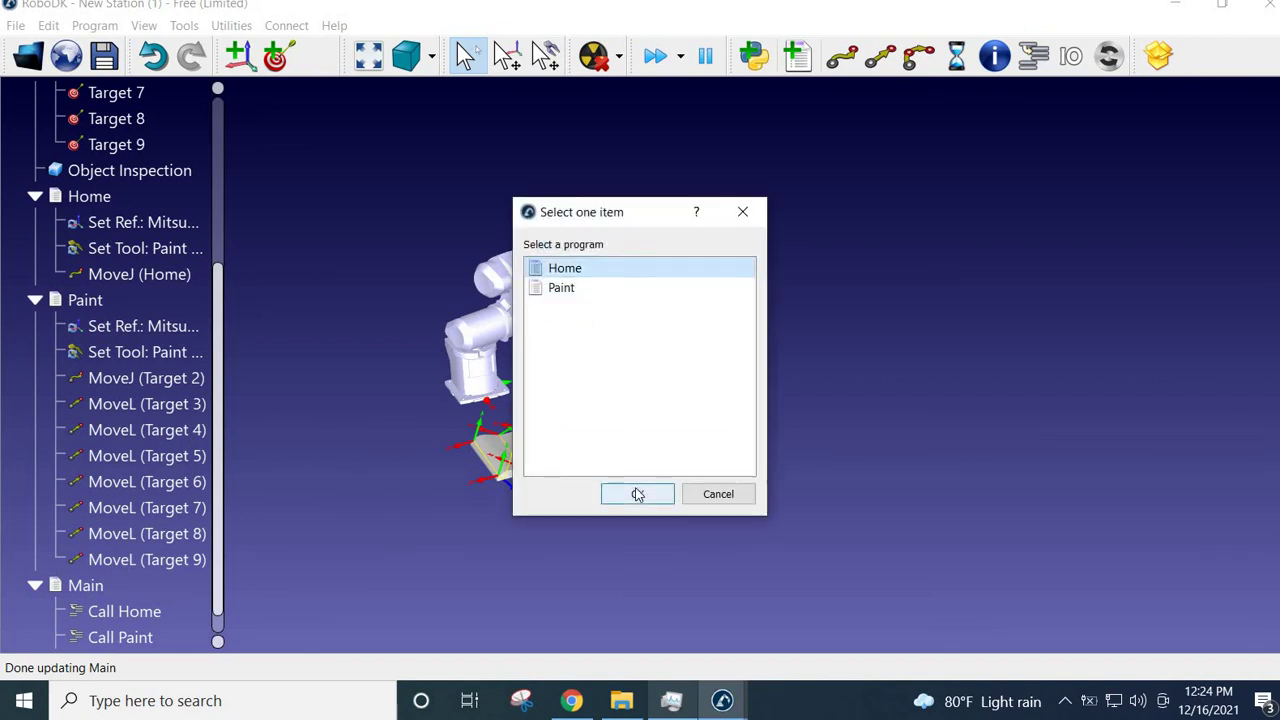